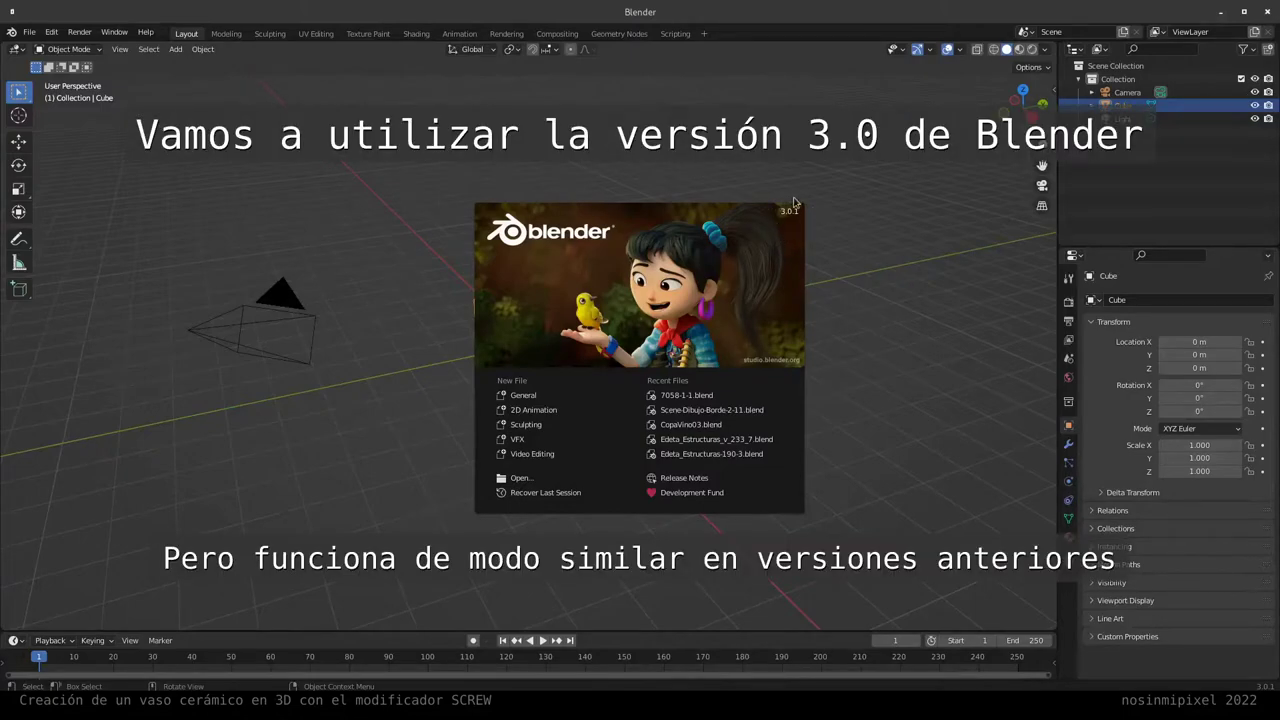
# Step: Merge all the cube's vertices at the centre, then return to front view in Object Mode
pyautogui.moveTo(520, 372); pyautogui.dragTo(520, 372, button='middle')
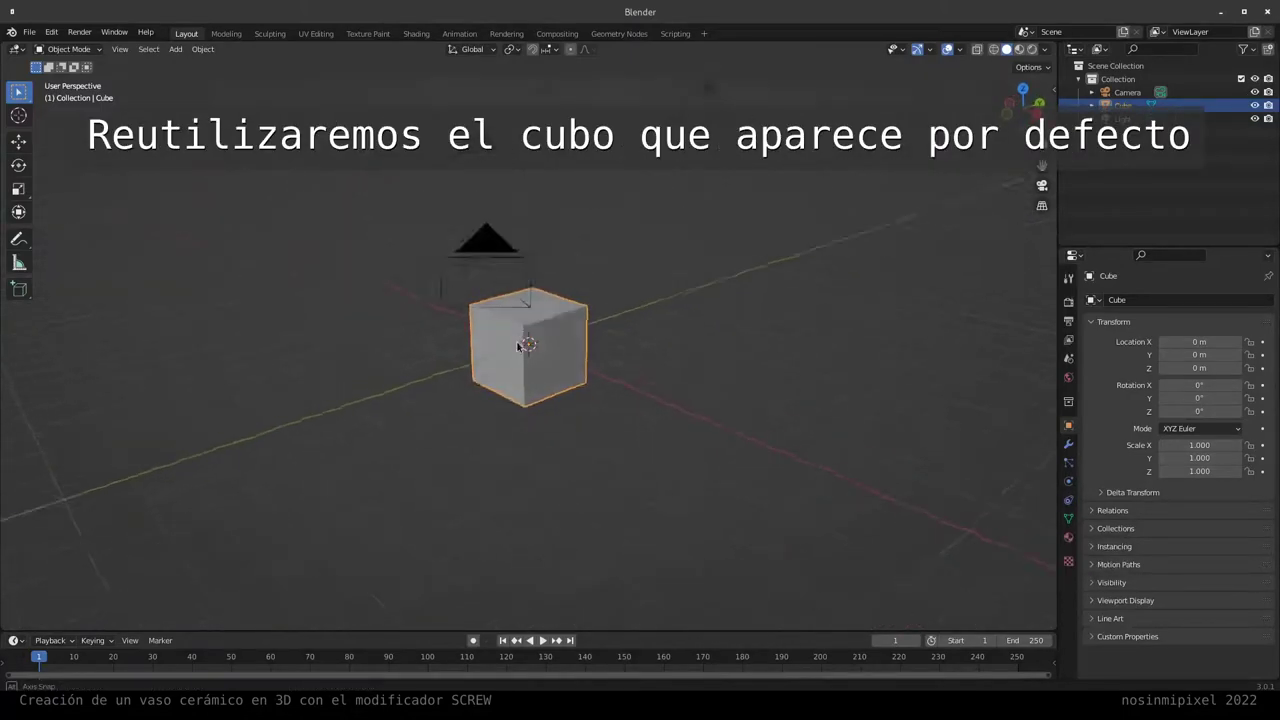
pyautogui.press('Tab')
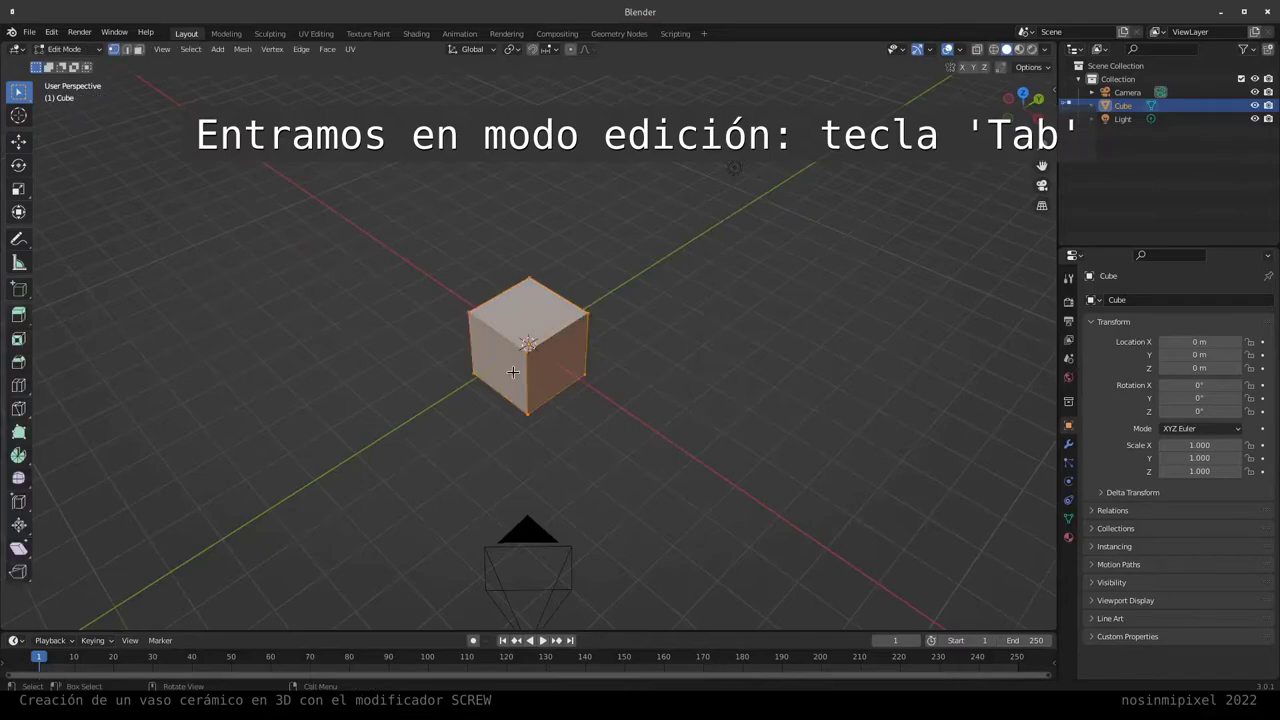
pyautogui.rightClick(513, 372)
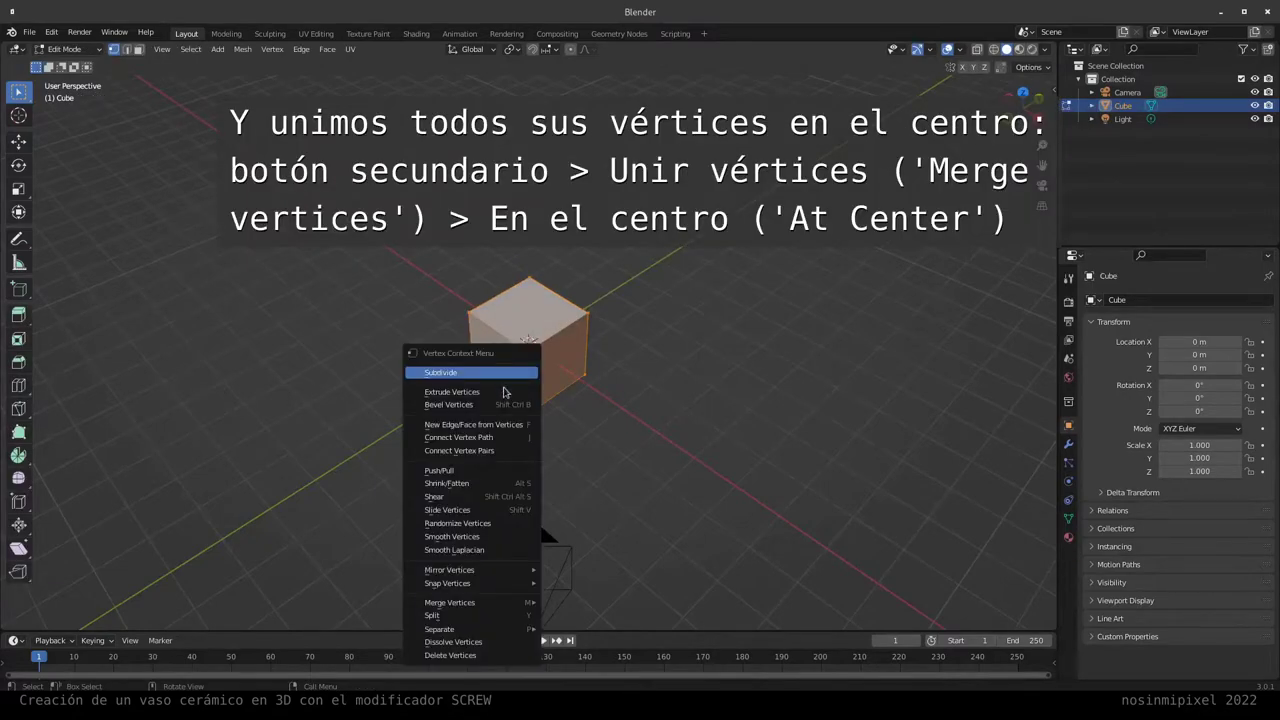
pyautogui.moveTo(450, 603)
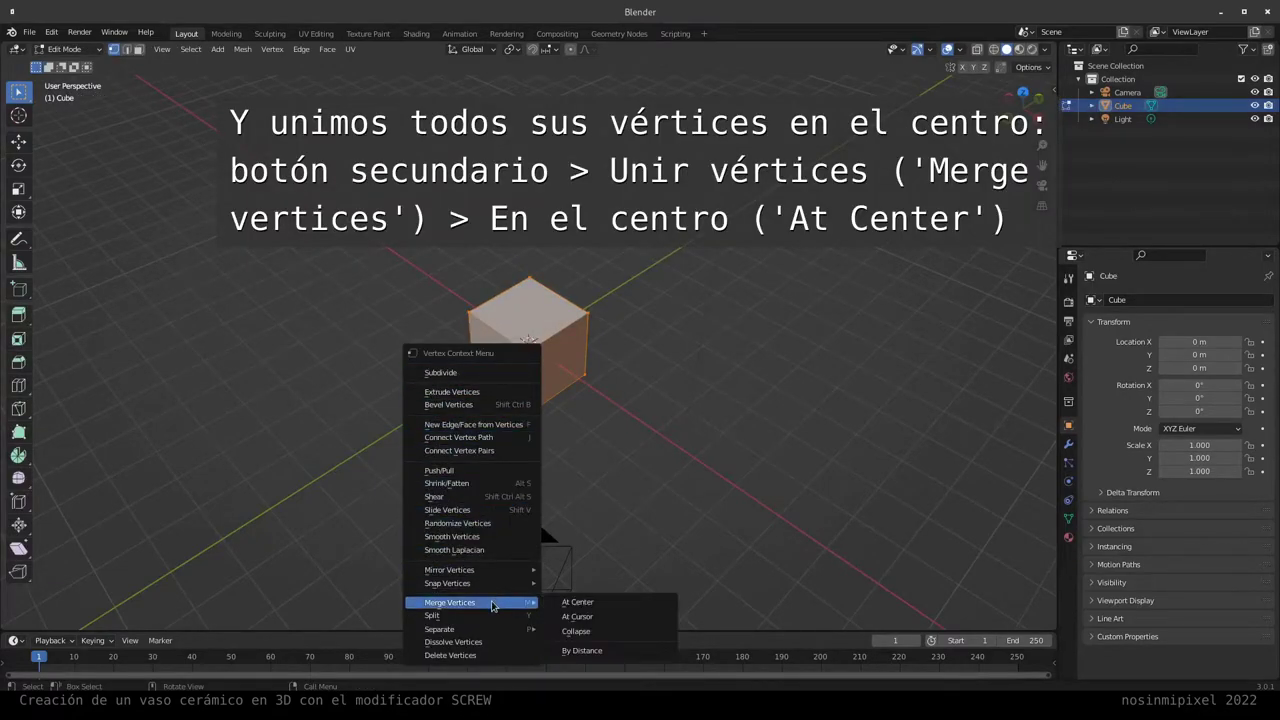
pyautogui.click(570, 603)
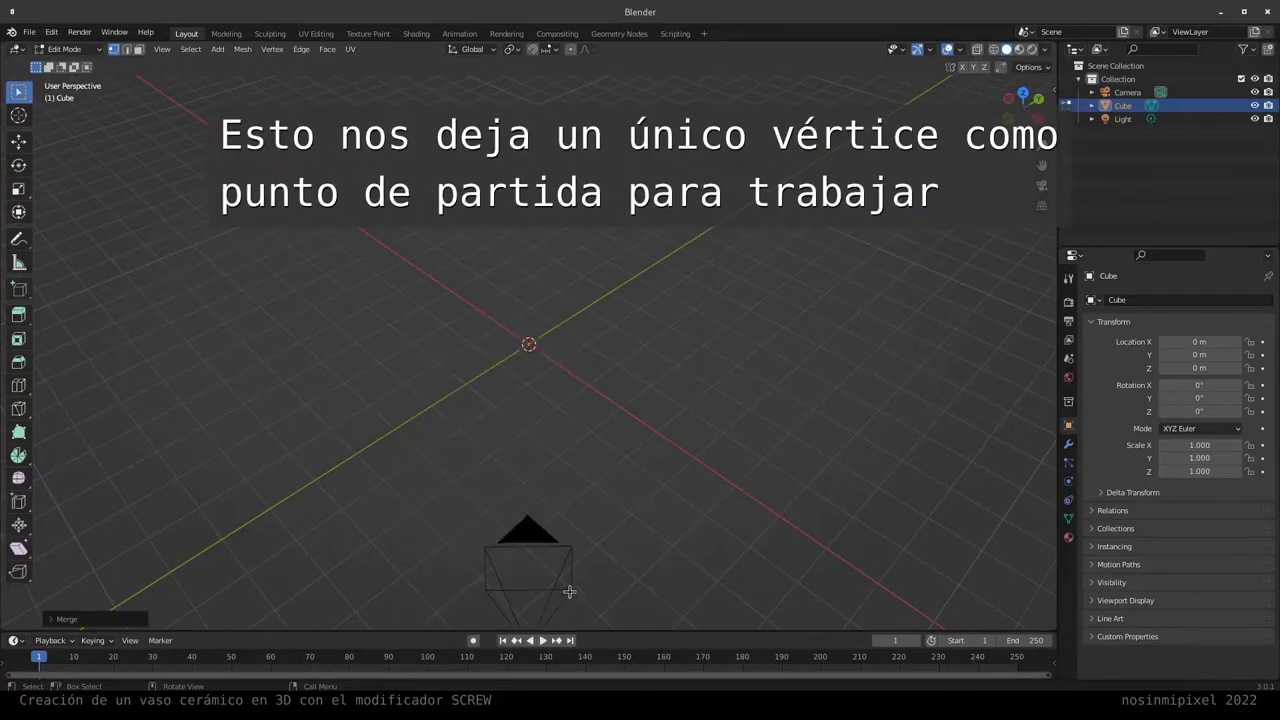
pyautogui.moveTo(500, 471); pyautogui.dragTo(563, 447, button='middle')
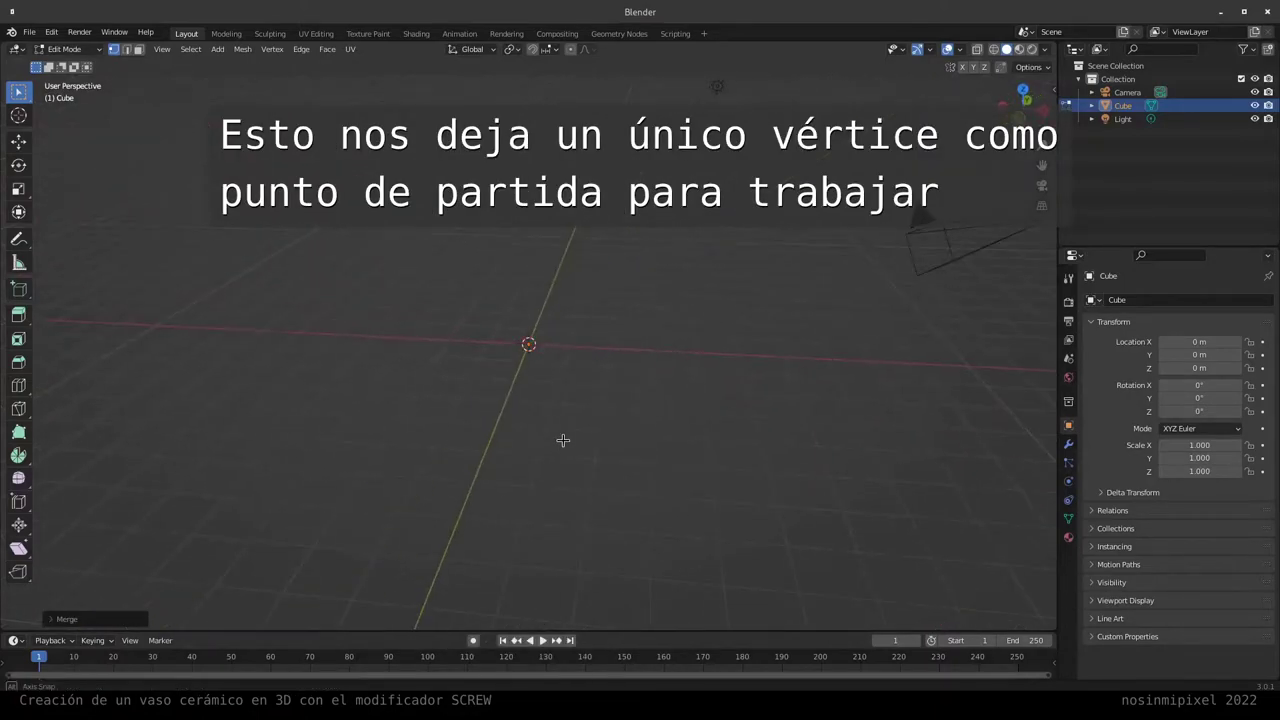
pyautogui.press('KP_1')
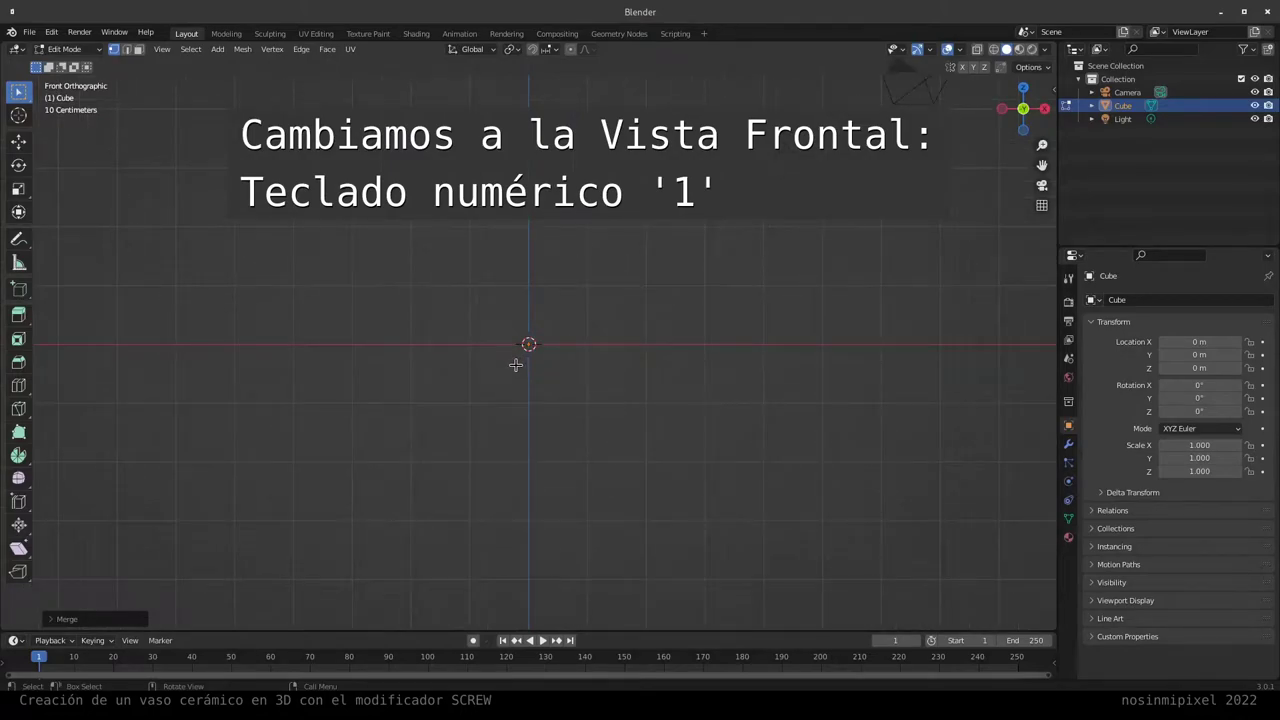
pyautogui.press('Tab')
pyautogui.hotkey('shift', 'a')
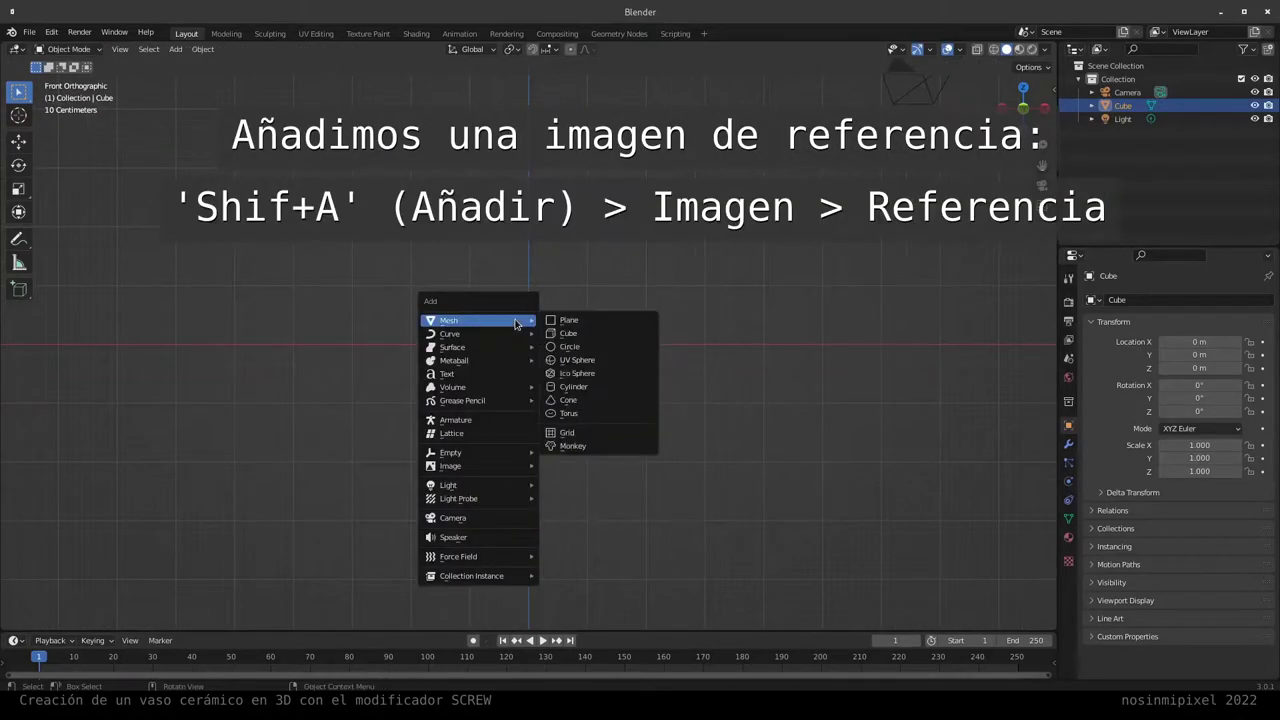
pyautogui.moveTo(478, 466)
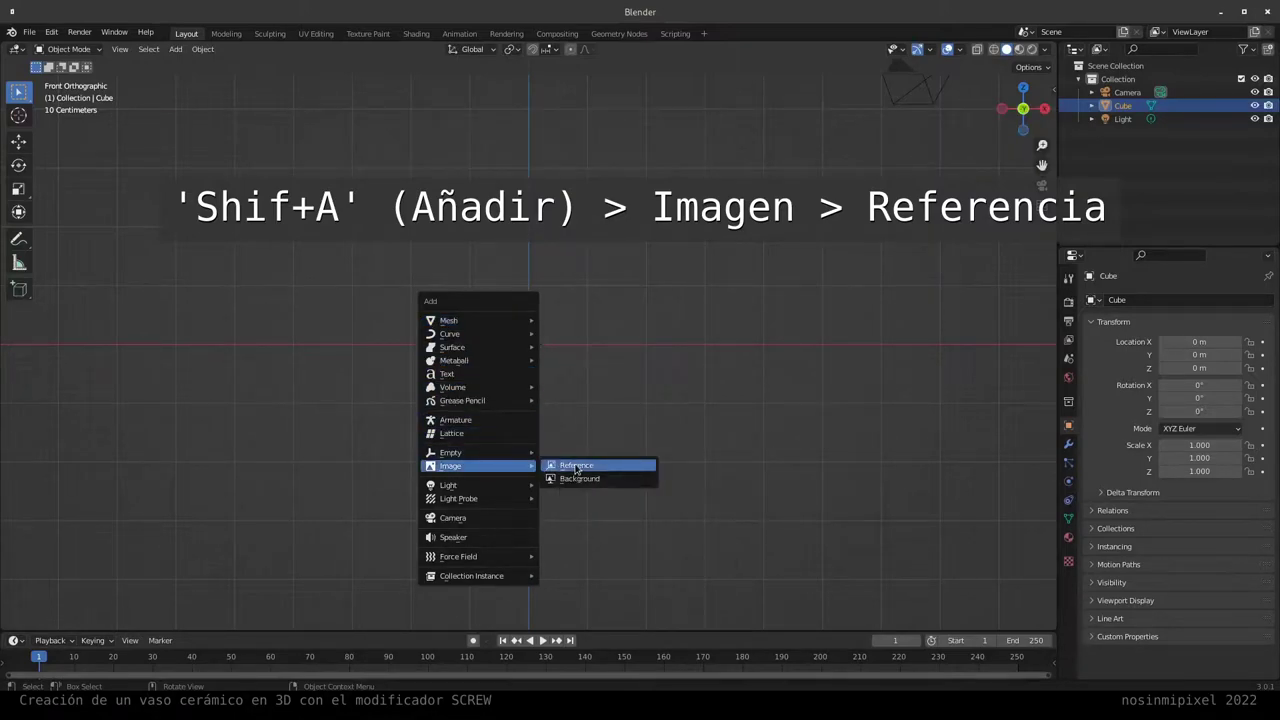
# Step: Add tinajilla-2.png from the Imagenes folder as a reference image
pyautogui.click(576, 467)
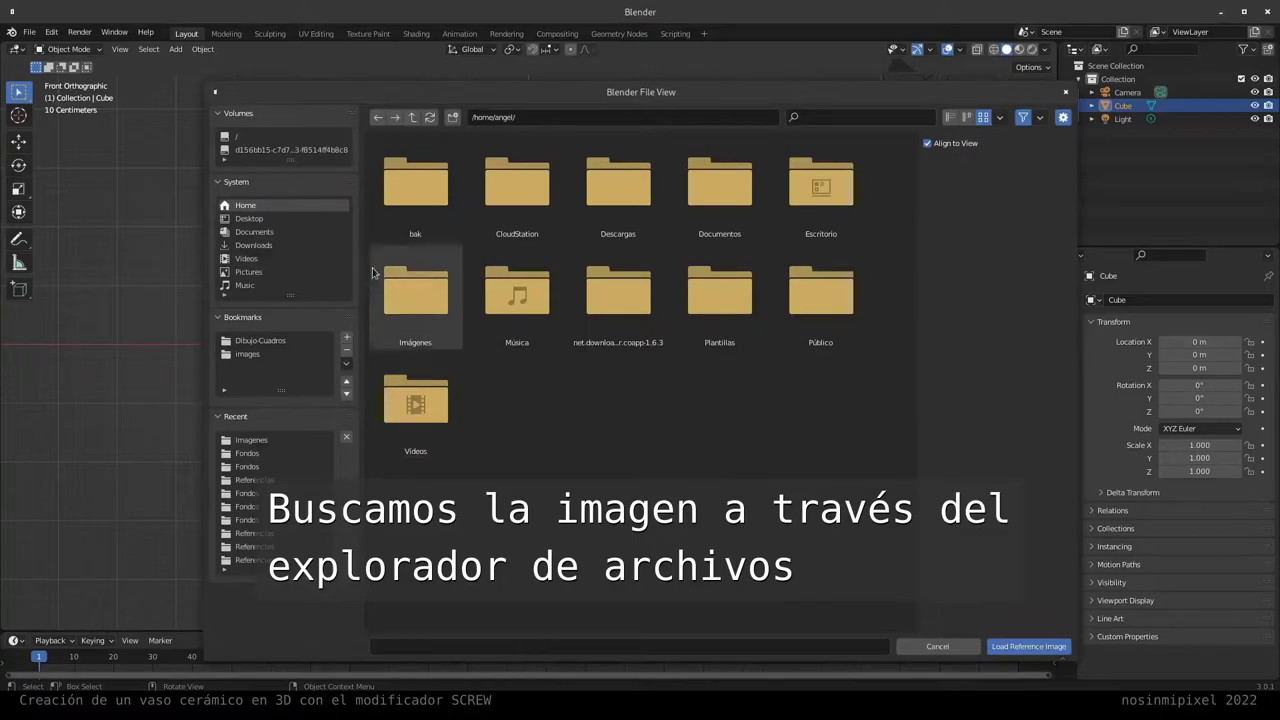
pyautogui.doubleClick(511, 204)
pyautogui.scroll(-5, 472, 428)
pyautogui.scroll(-5, 472, 430)
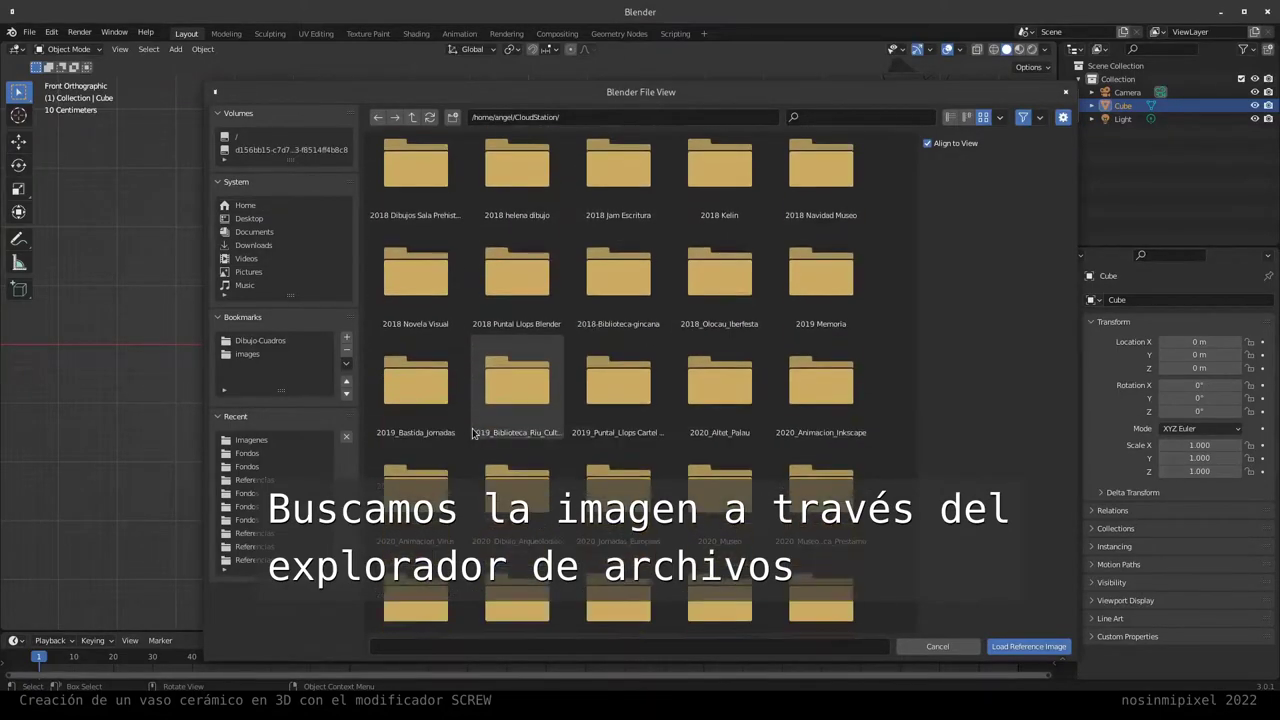
pyautogui.scroll(-5, 473, 433)
pyautogui.click(251, 440)
pyautogui.click(415, 188)
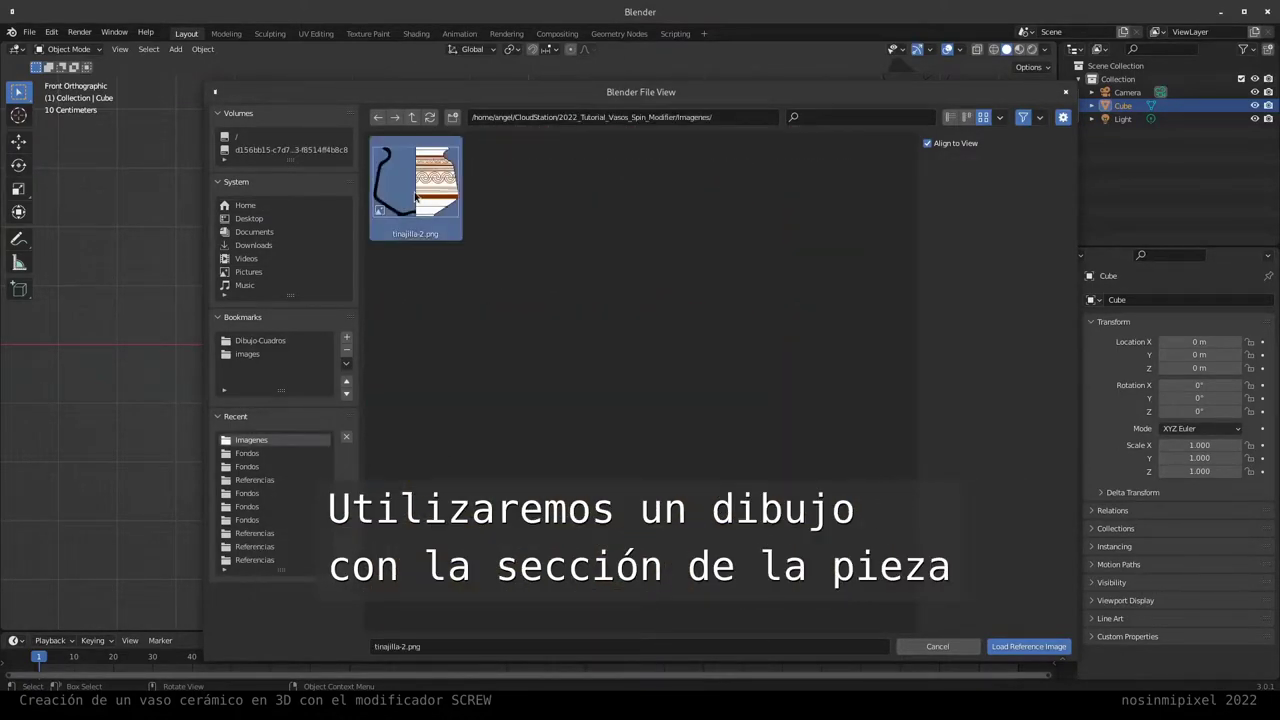
pyautogui.click(1026, 646)
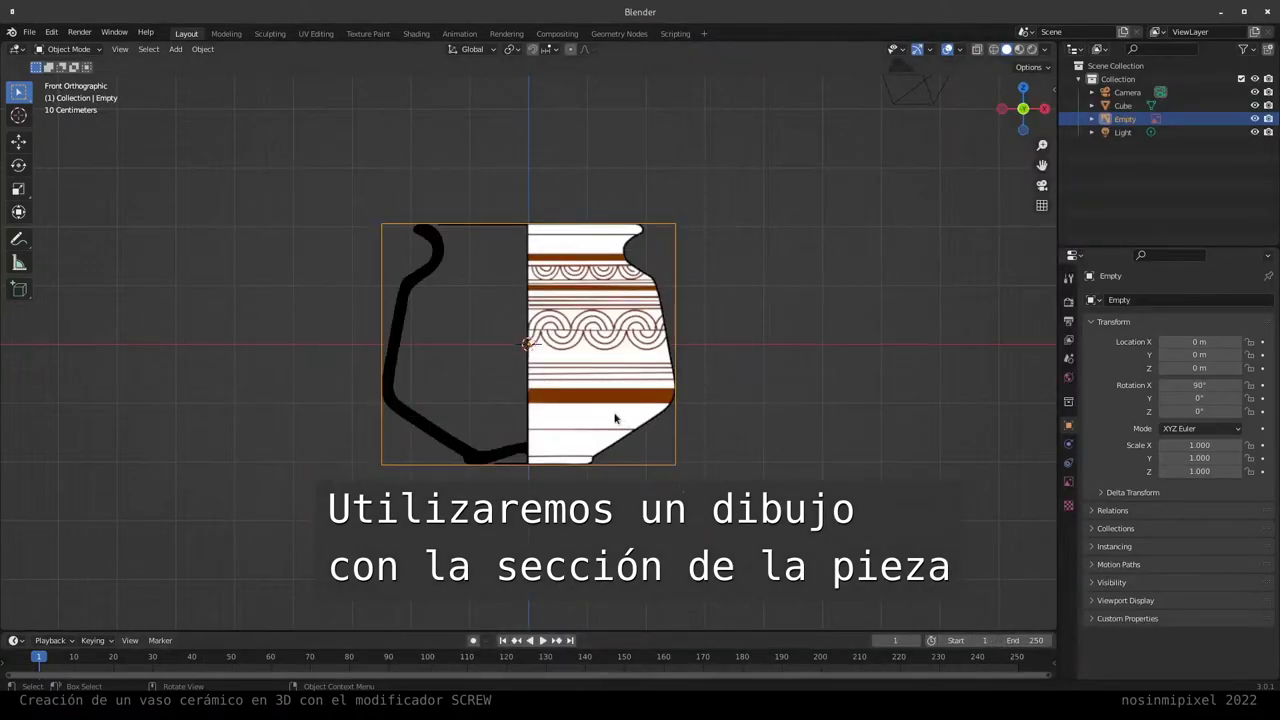
# Step: Move the reference image vertically so its base sits on the origin
pyautogui.press('g')
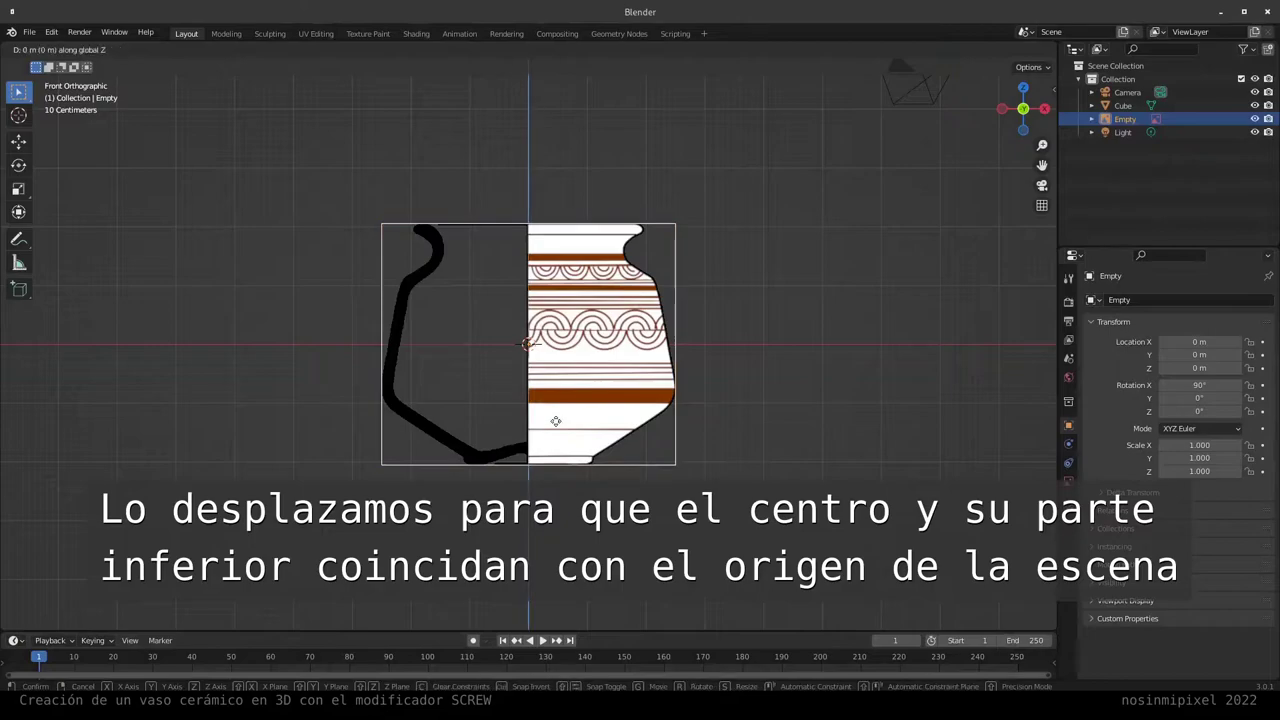
pyautogui.press('z')
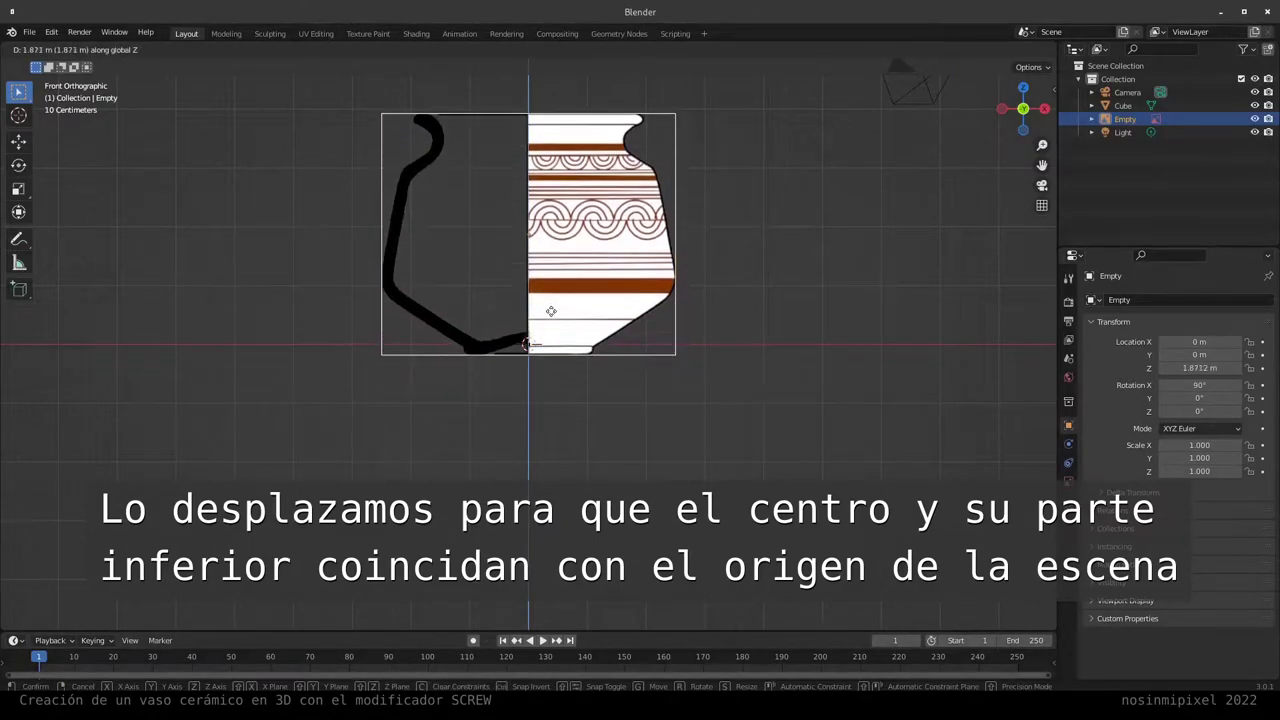
pyautogui.click(551, 300)
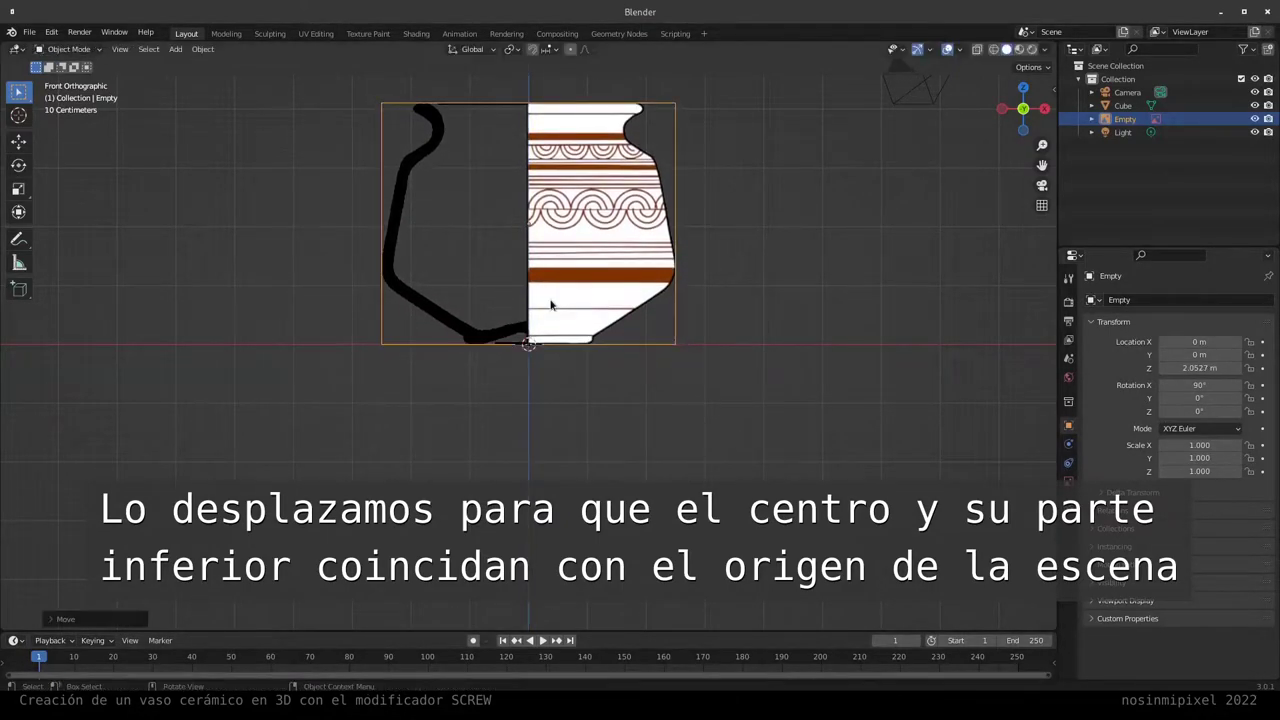
pyautogui.moveTo(568, 312)
pyautogui.mouseDown(button='middle')
pyautogui.moveTo(527, 404)
pyautogui.moveTo(477, 336)
pyautogui.moveTo(540, 346)
pyautogui.mouseUp(button='middle')
pyautogui.press('KP_1')
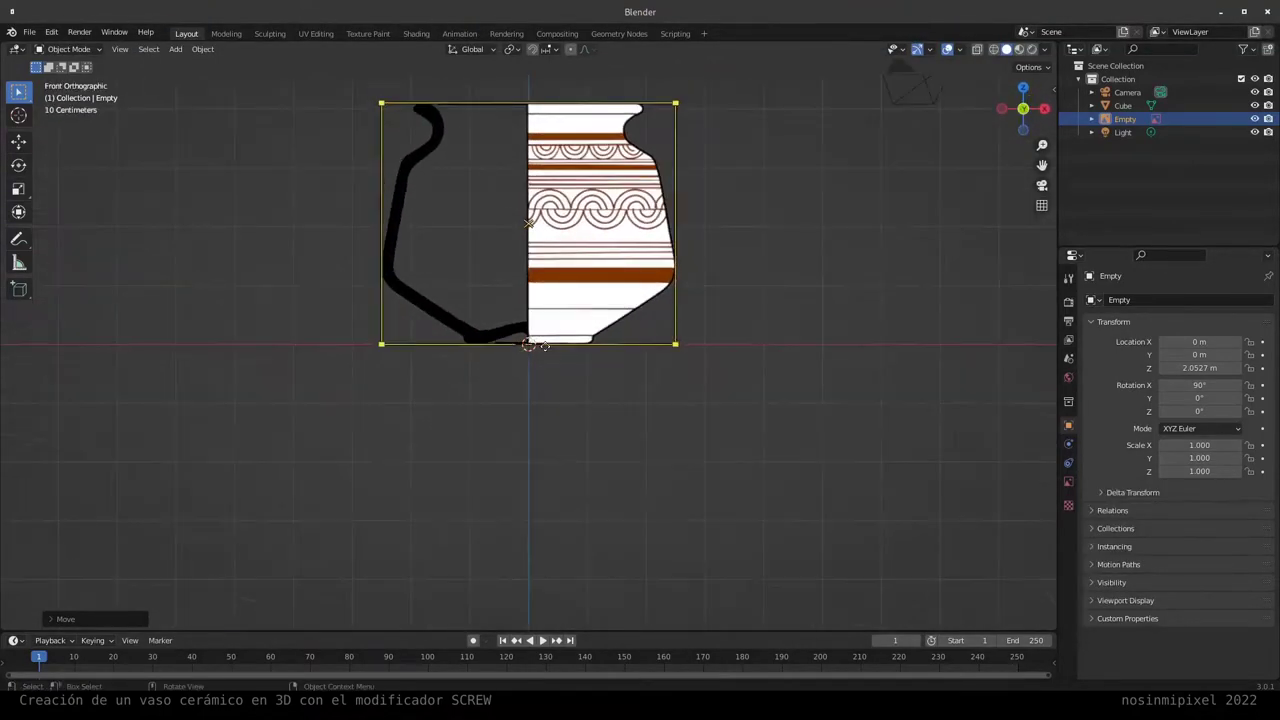
# Step: Enable opacity on the reference image and set it to 0.300
pyautogui.click(1068, 484)
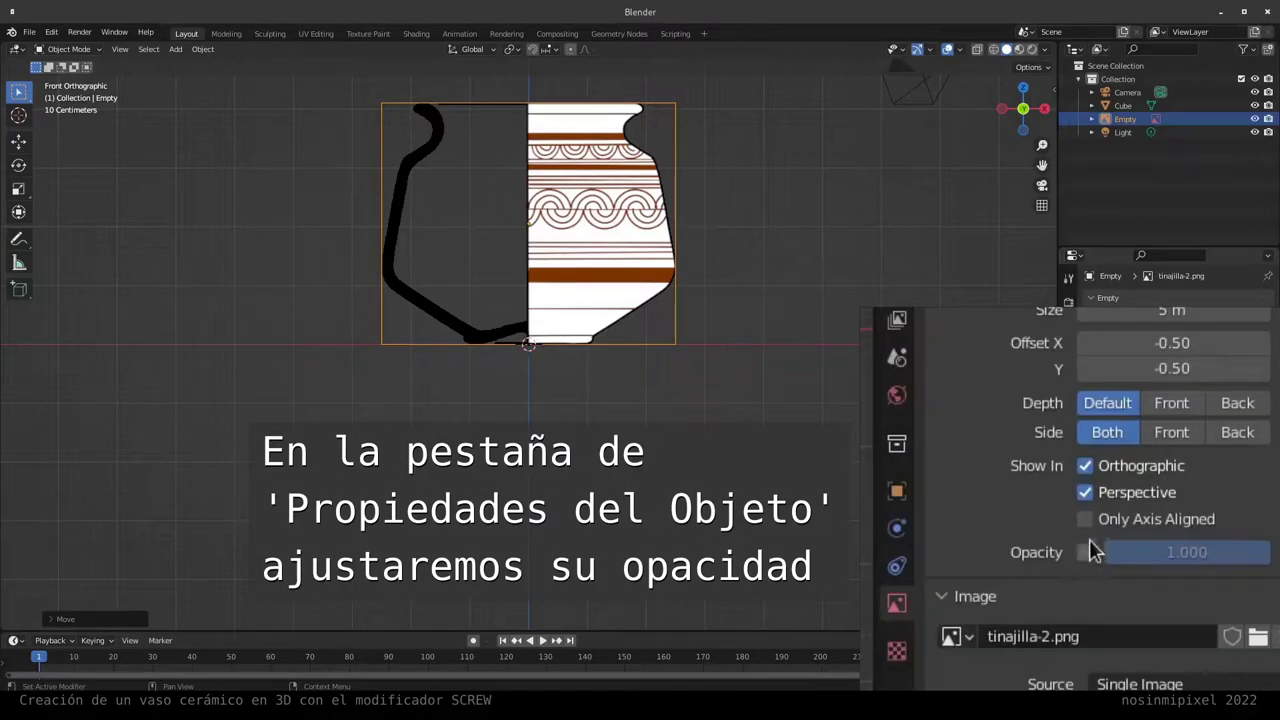
pyautogui.click(1085, 555)
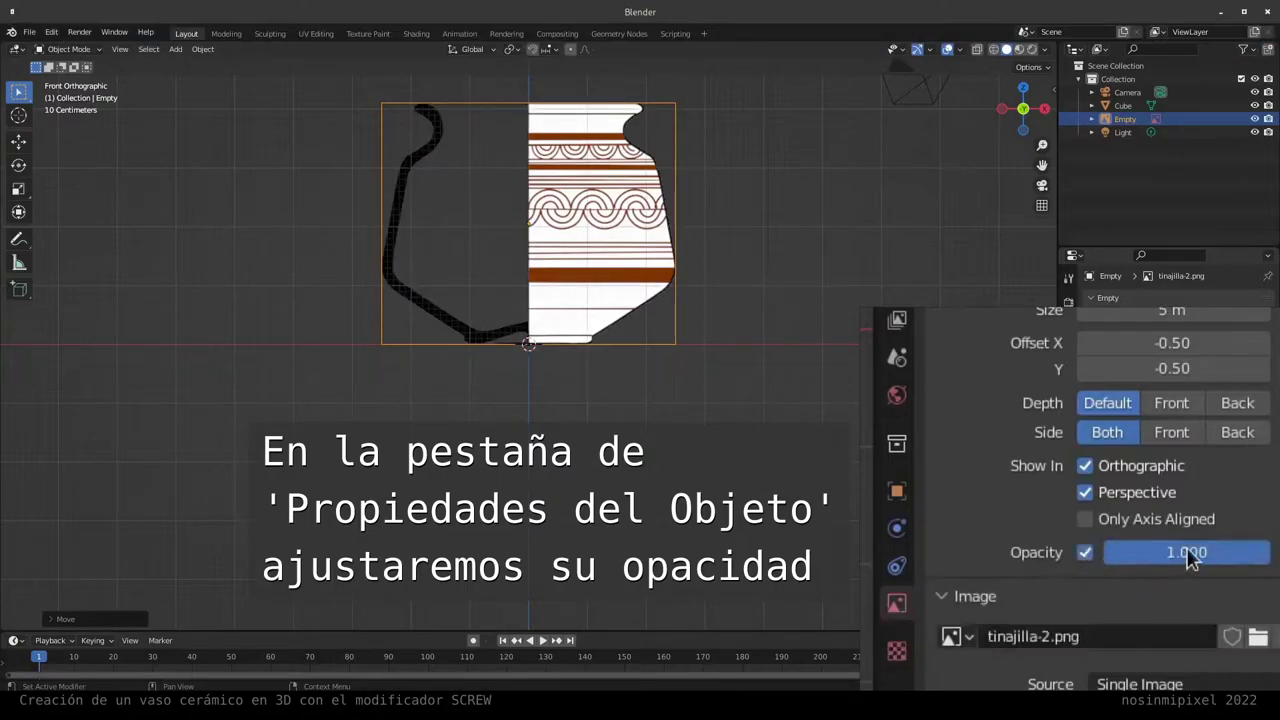
pyautogui.click(1187, 551)
pyautogui.write('0.3')
pyautogui.press('Return')
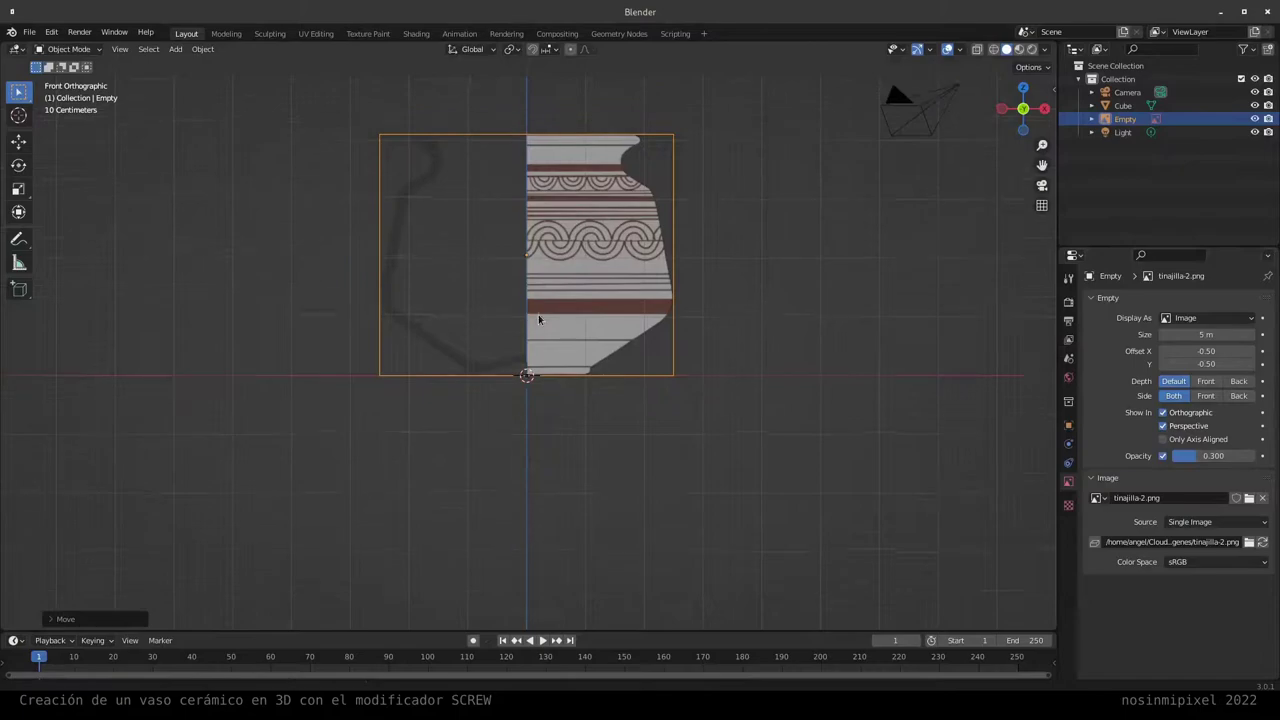
pyautogui.scroll(2, 544, 399)
pyautogui.scroll(2, 541, 430)
# Step: Reselect the single-vertex Cube in Edit Mode and slide the vertex vertically onto the base
pyautogui.keyDown('shift'); pyautogui.scroll(-1, 541, 430); pyautogui.keyUp('shift')
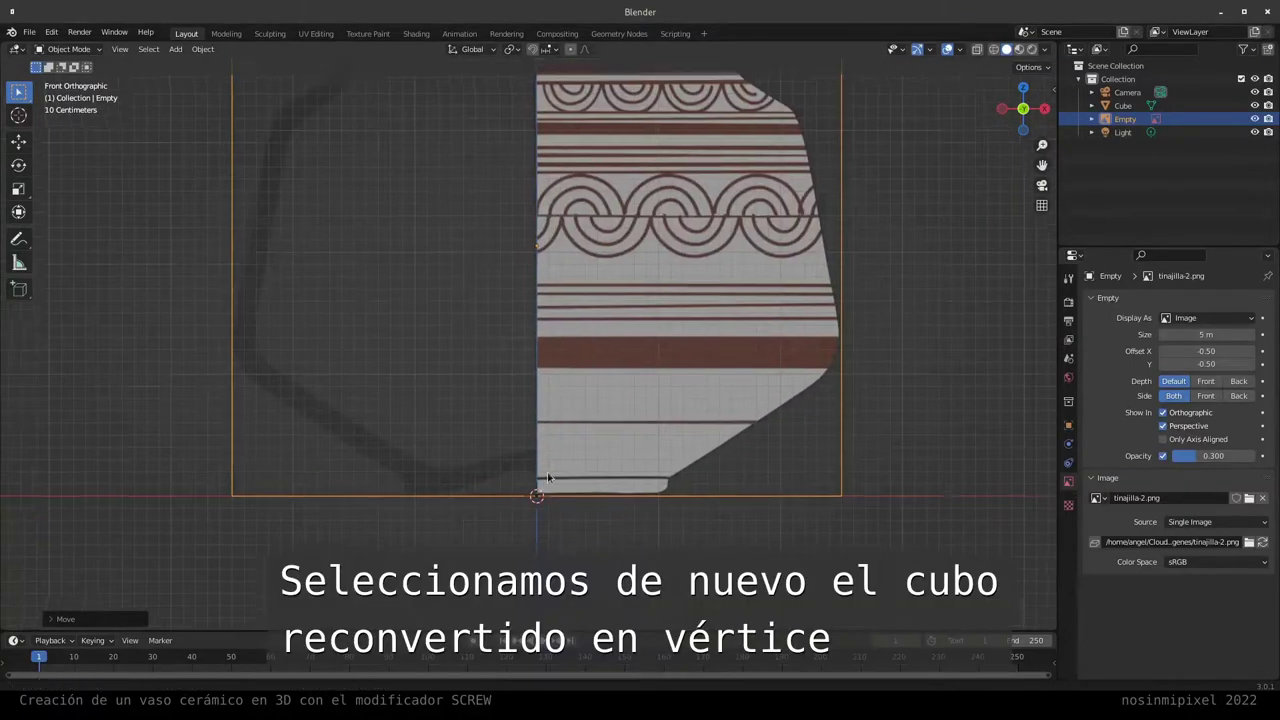
pyautogui.keyDown('shift'); pyautogui.scroll(-2, 533, 208); pyautogui.keyUp('shift')
pyautogui.click(526, 462)
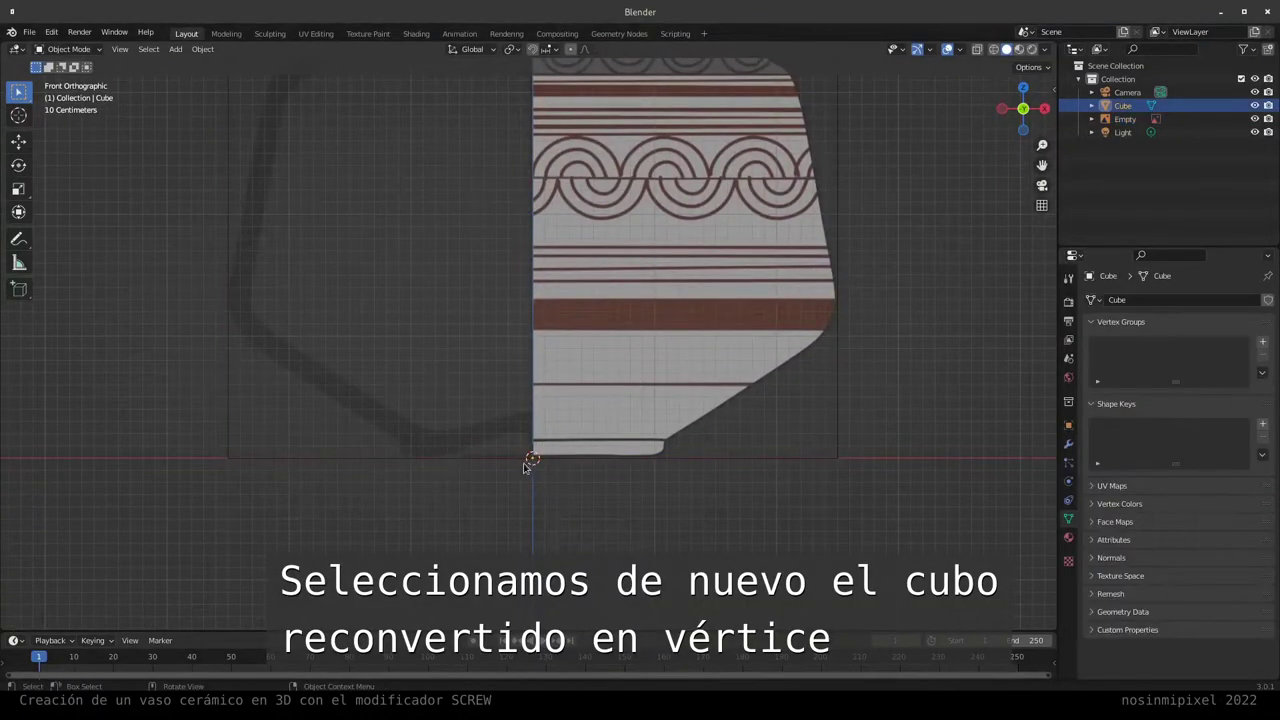
pyautogui.scroll(1, 523, 466)
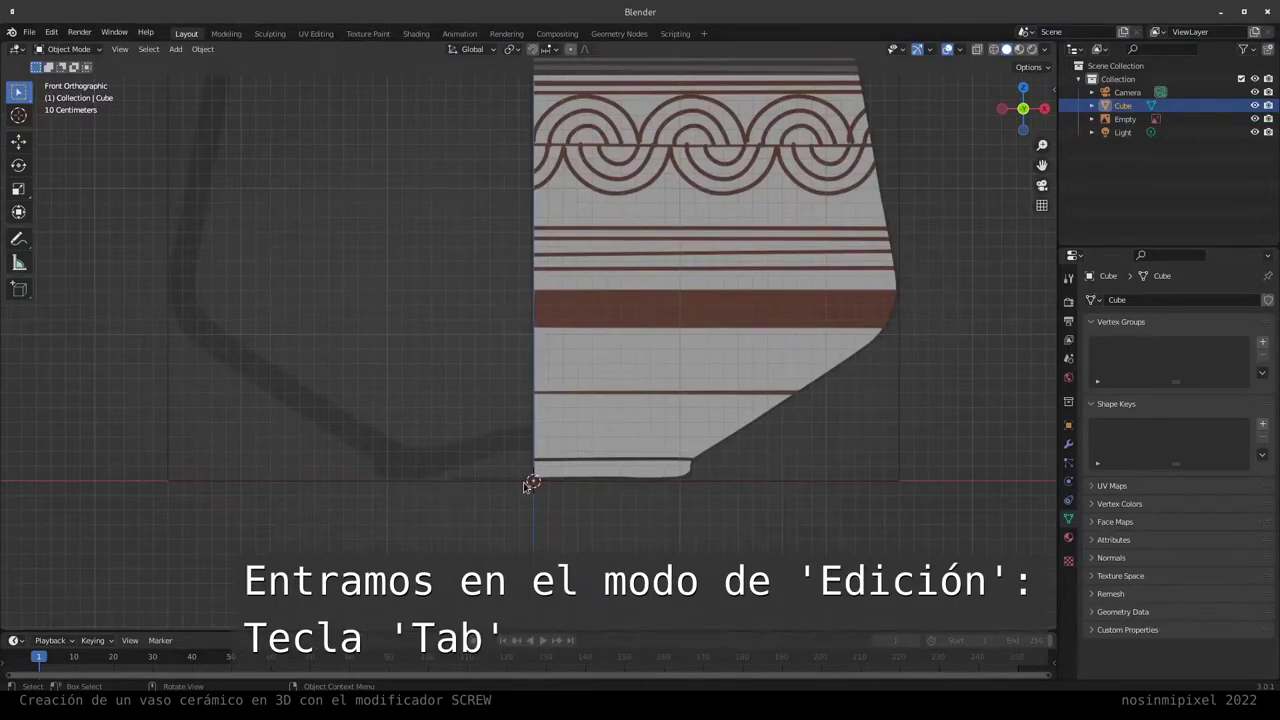
pyautogui.press('Tab')
pyautogui.press('g')
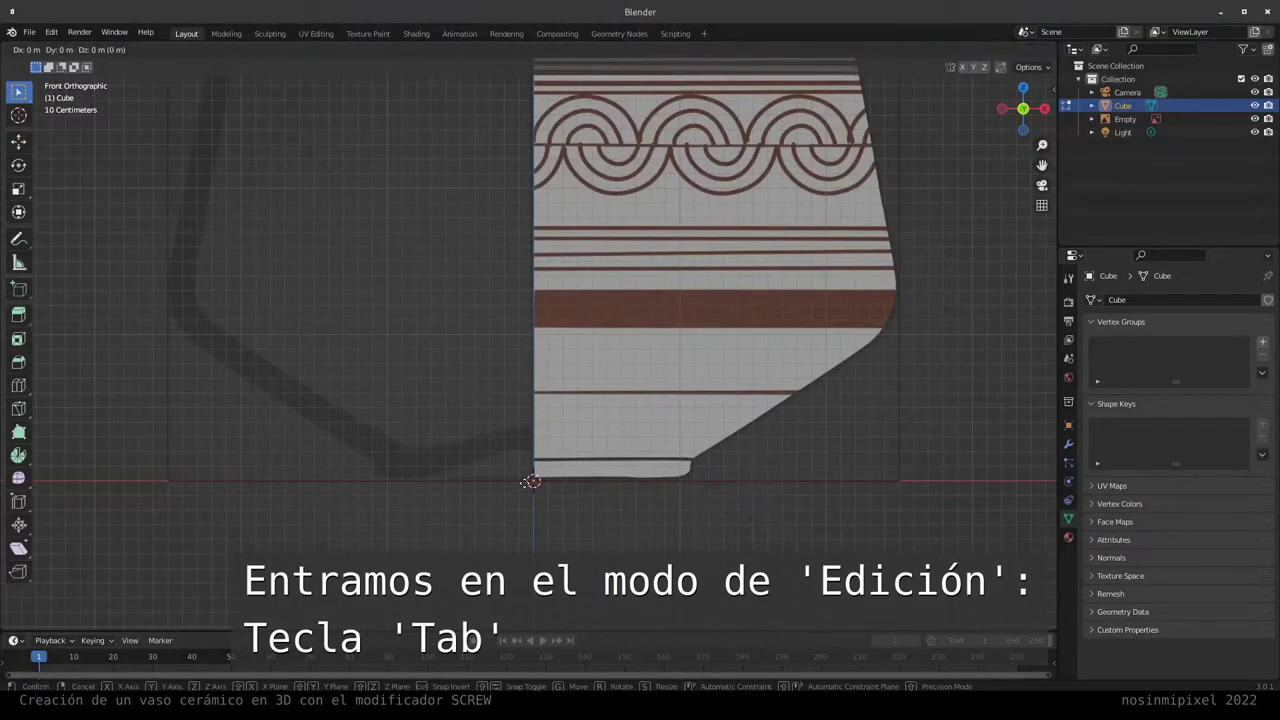
pyautogui.press('z')
pyautogui.click(527, 464)
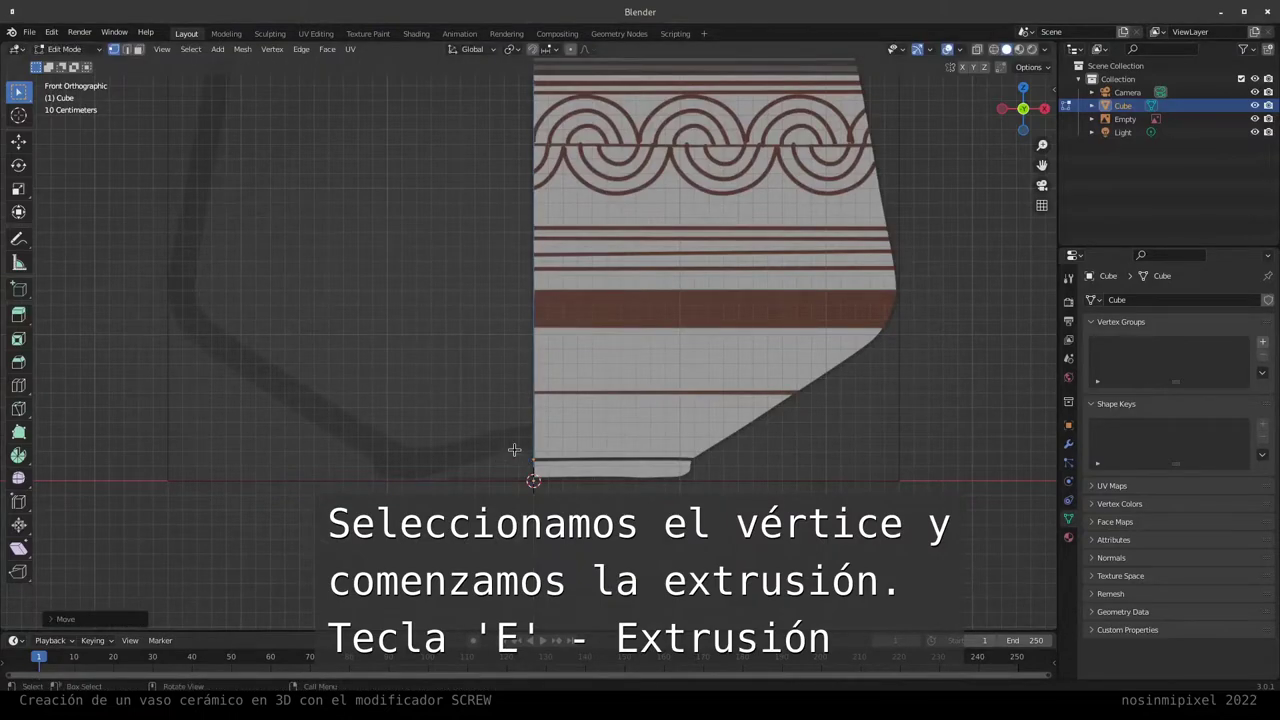
# Step: Extrude vertices along the vessel base out to the corner where the wall rises
pyautogui.press('e')
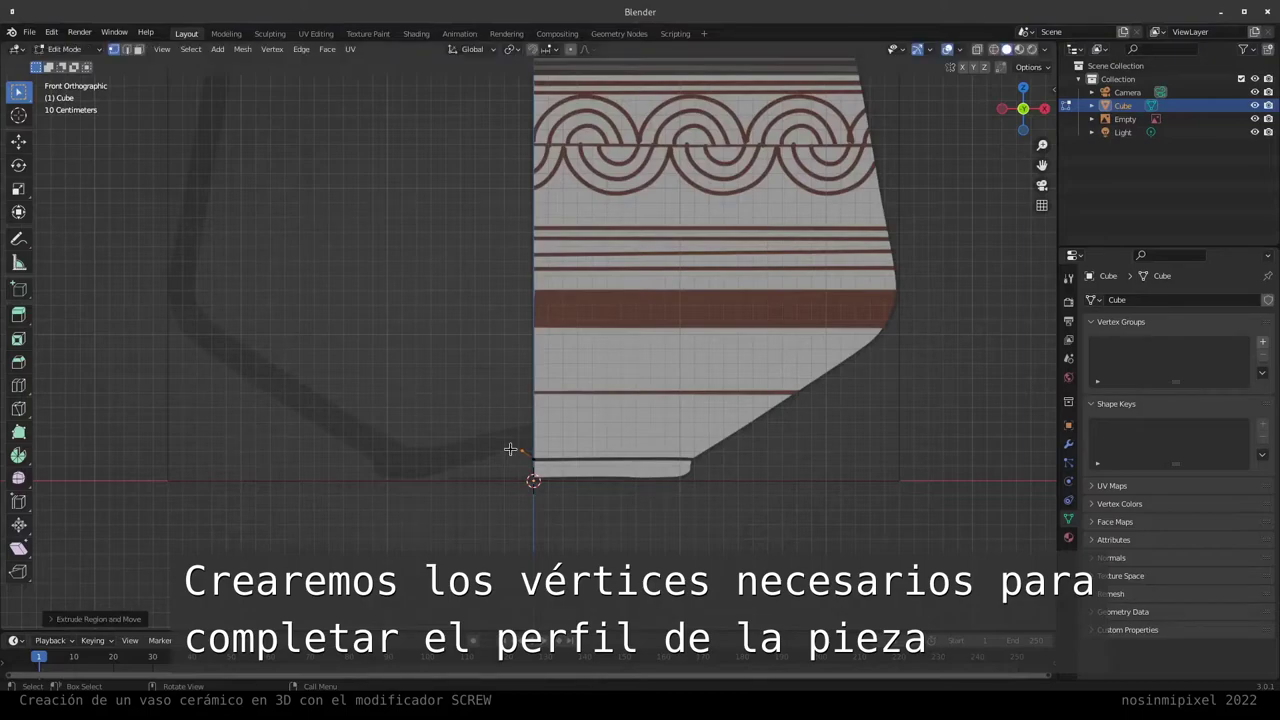
pyautogui.click(510, 451)
pyautogui.press('e')
pyautogui.click(492, 453)
pyautogui.press('e')
pyautogui.click(465, 461)
pyautogui.press('e')
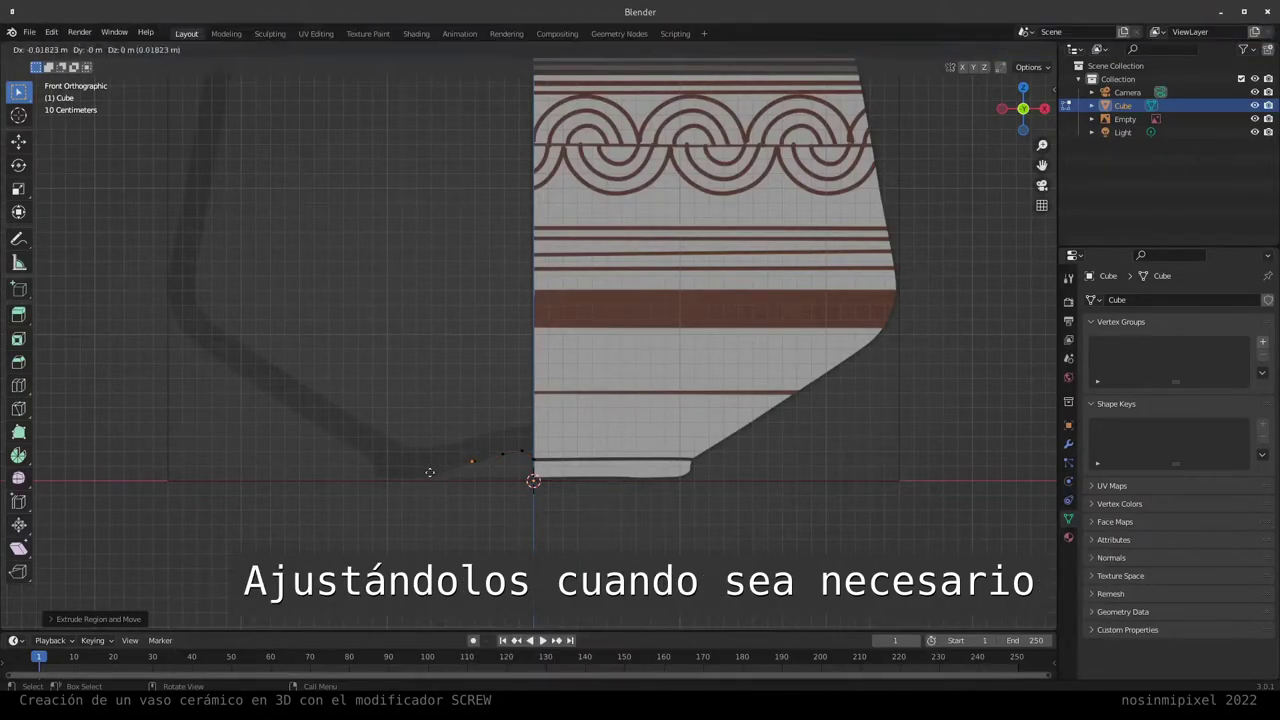
pyautogui.click(412, 476)
pyautogui.press('e')
pyautogui.click(377, 485)
pyautogui.press('e')
pyautogui.click(355, 486)
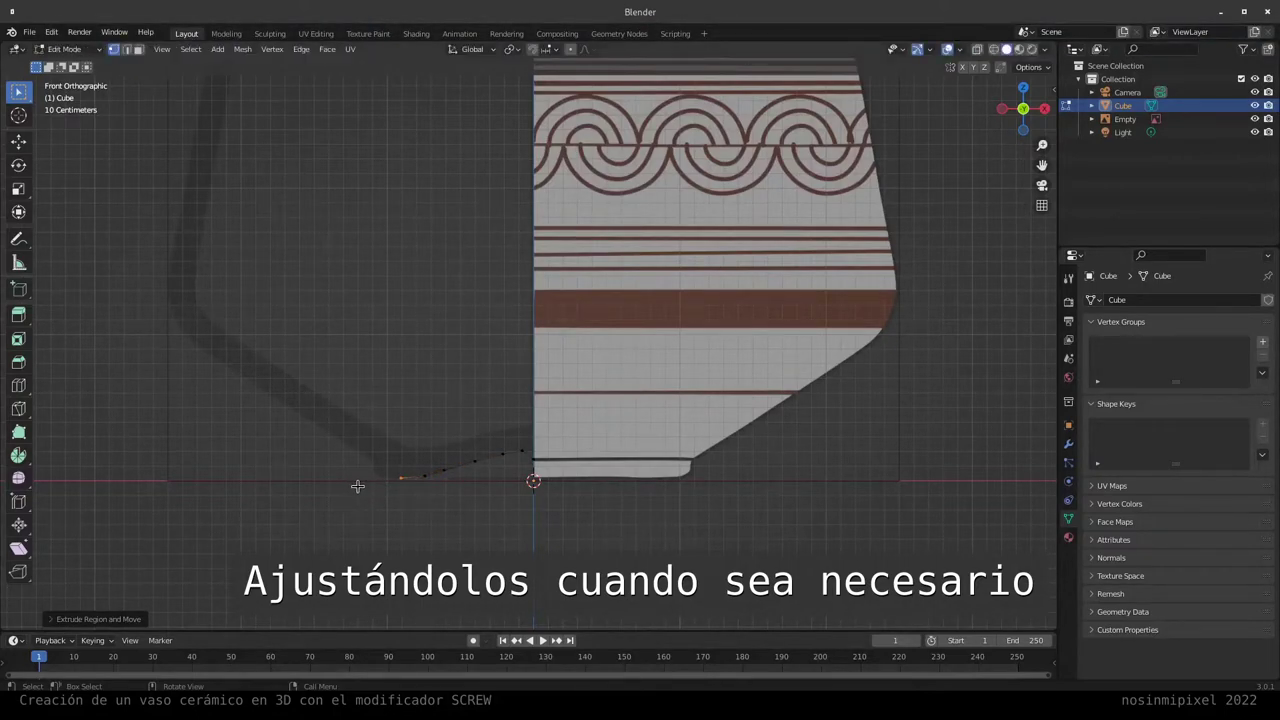
pyautogui.press('e')
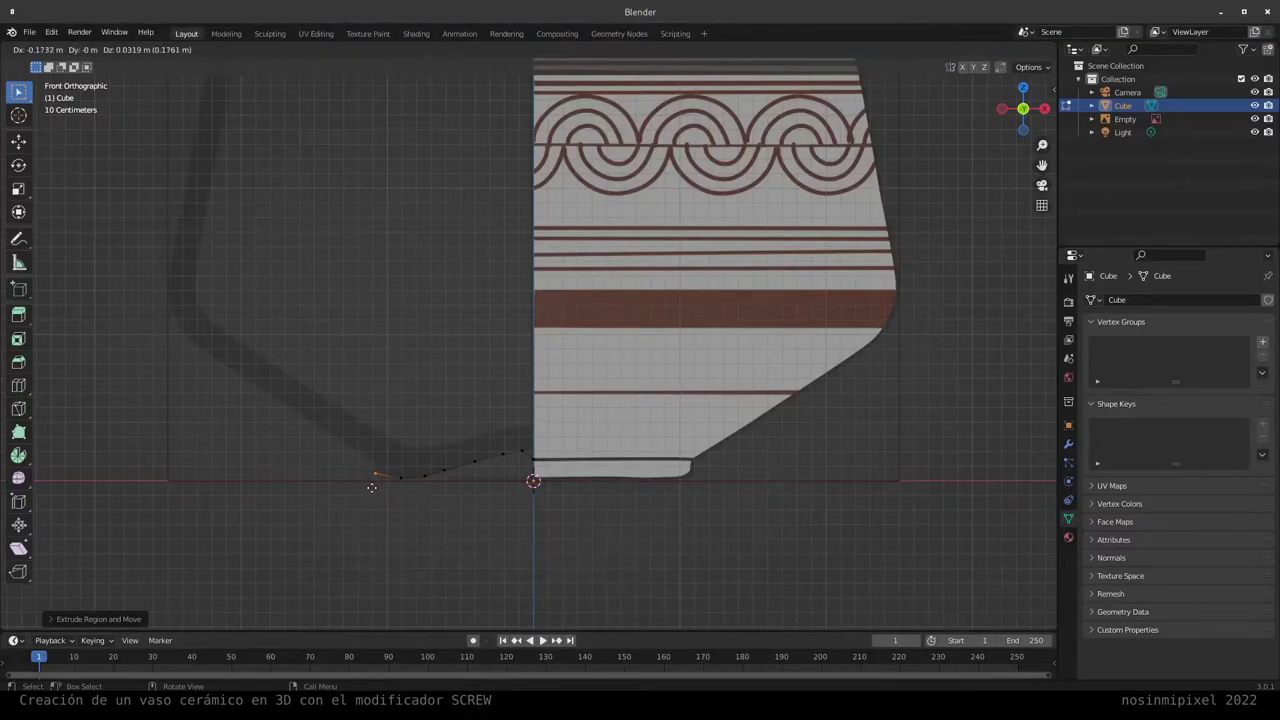
pyautogui.click(371, 487)
pyautogui.press('e')
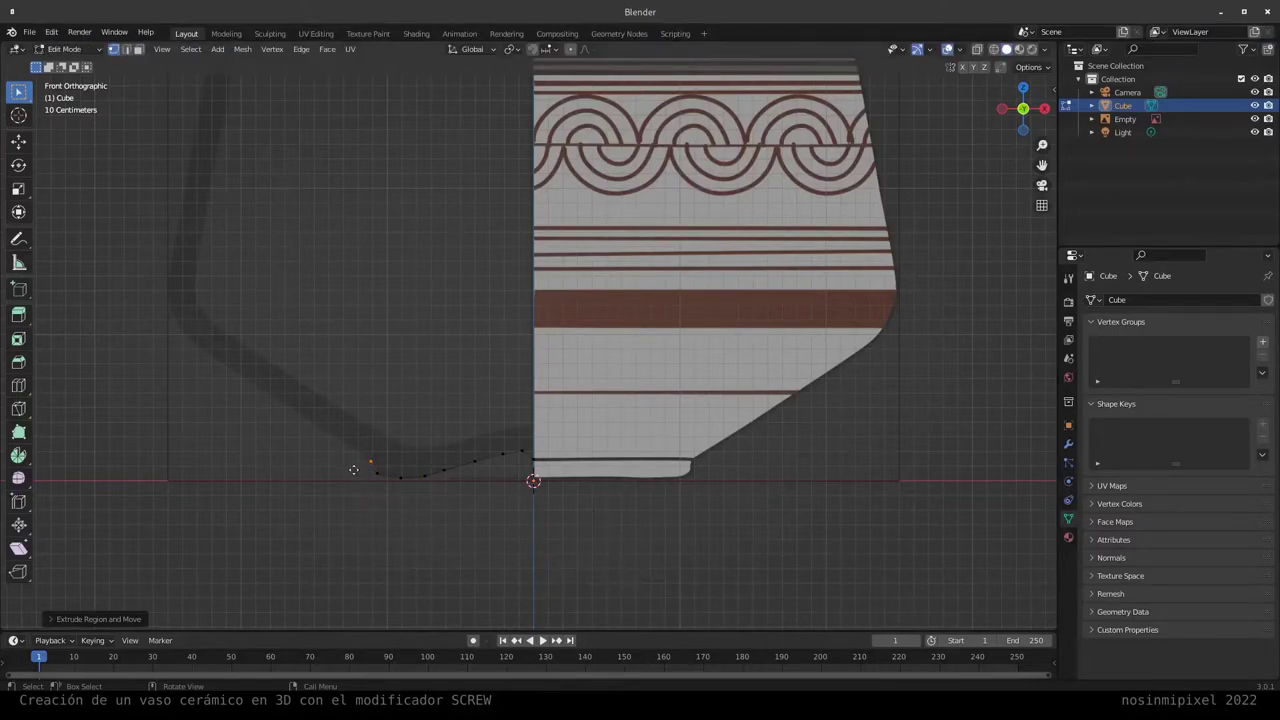
pyautogui.click(362, 475)
# Step: Extrude vertices up the vase's outer wall
pyautogui.press('e')
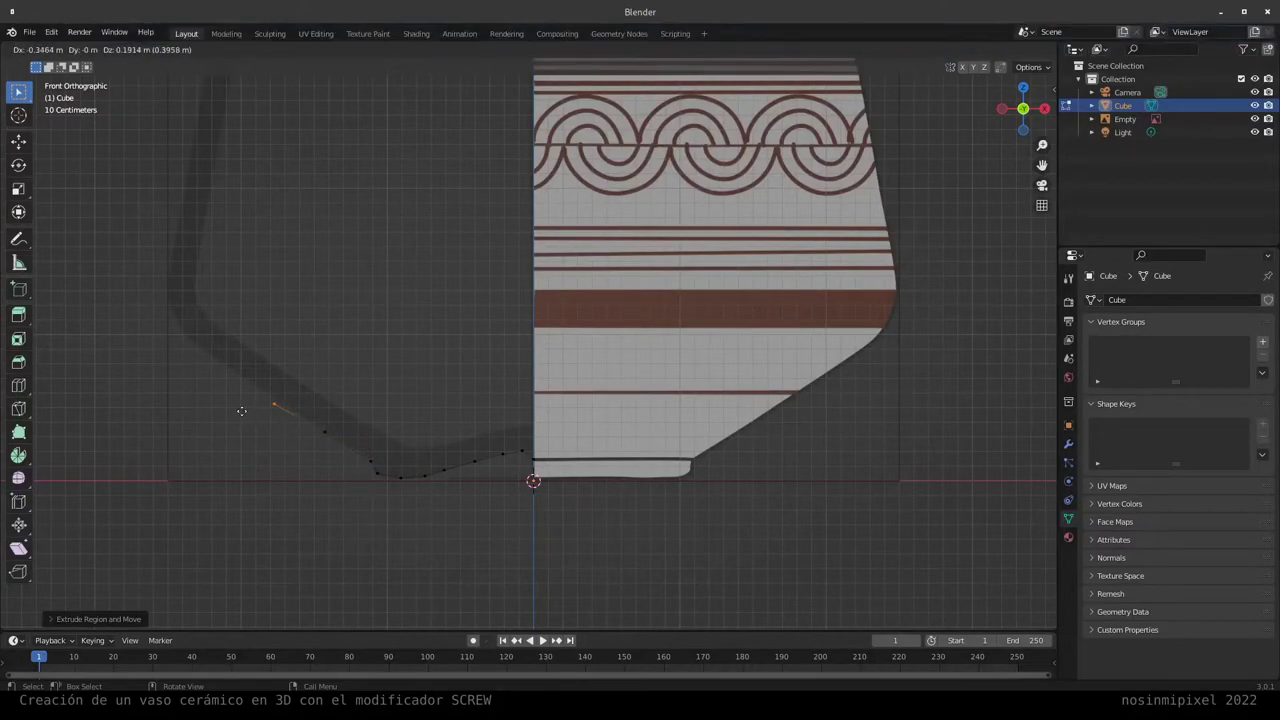
pyautogui.click(240, 404)
pyautogui.press('e')
pyautogui.click(194, 371)
pyautogui.press('e')
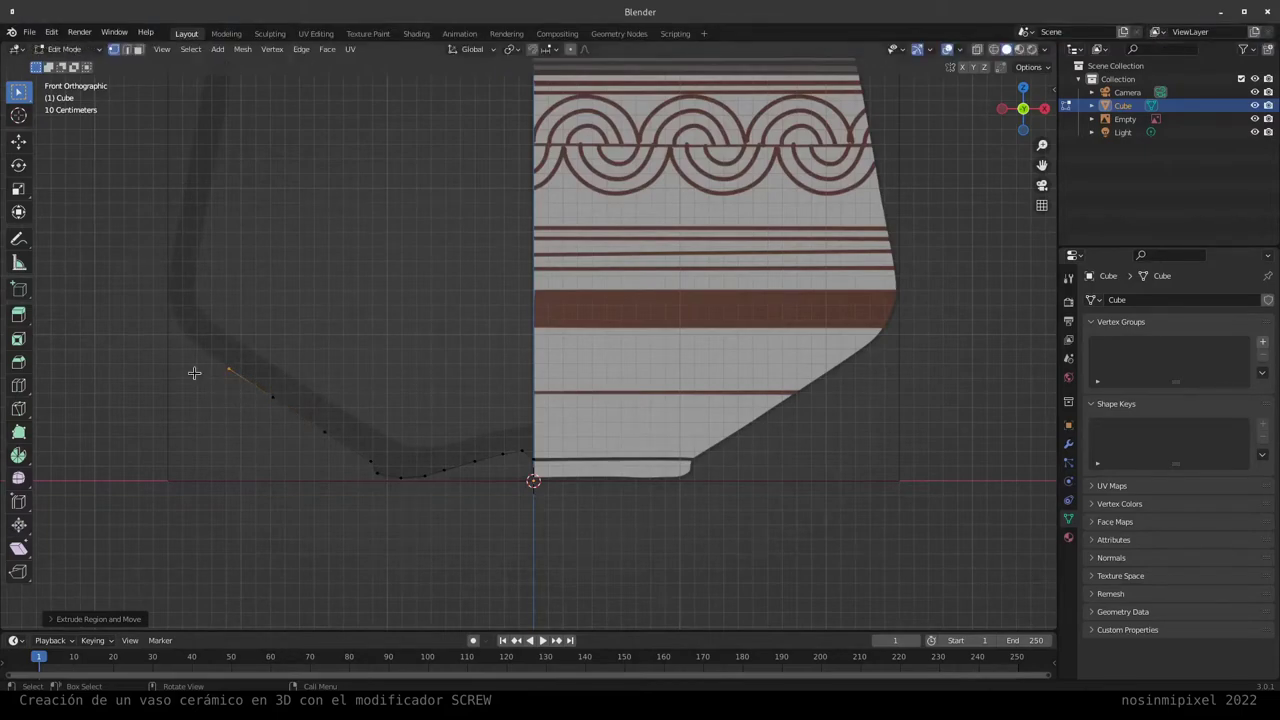
pyautogui.click(151, 343)
pyautogui.press('e')
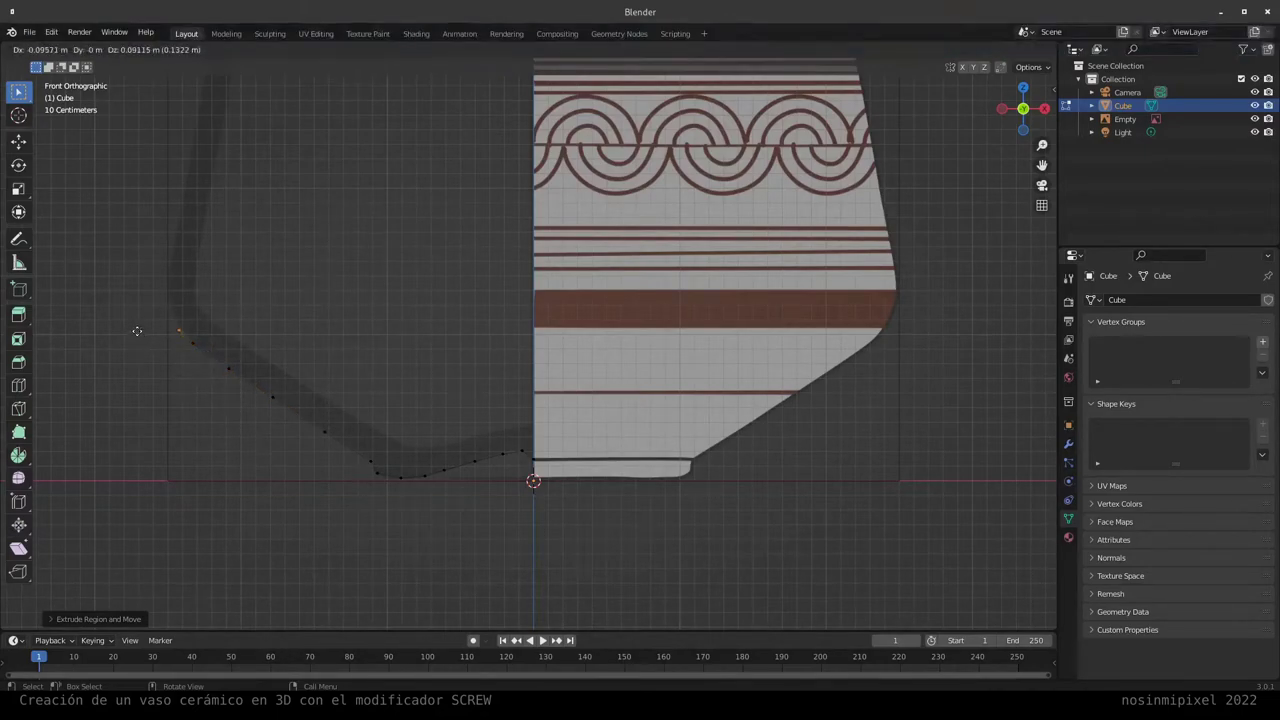
pyautogui.click(131, 315)
pyautogui.press('e')
pyautogui.click(123, 281)
# Step: Continue extruding over the shoulder and neck up to the lip
pyautogui.keyDown('shift'); pyautogui.moveTo(229, 315); pyautogui.dragTo(307, 483, button='middle'); pyautogui.keyUp('shift')
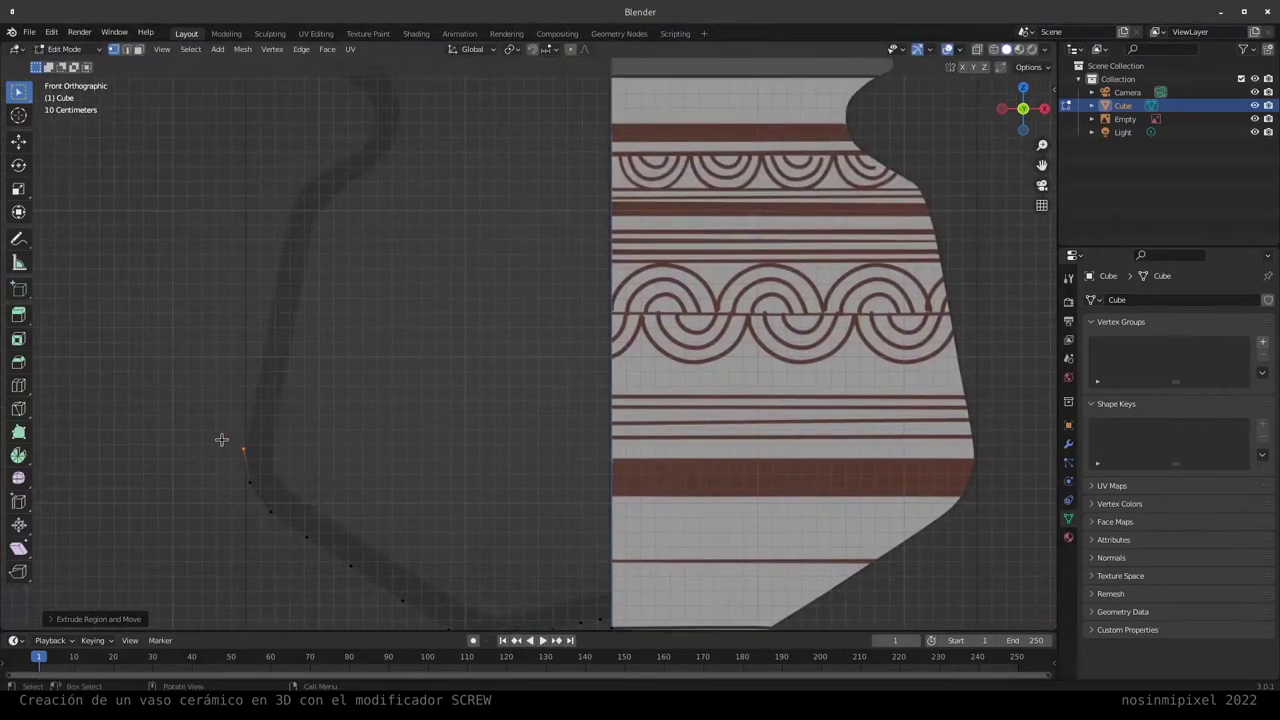
pyautogui.press('e')
pyautogui.click(241, 356)
pyautogui.press('e')
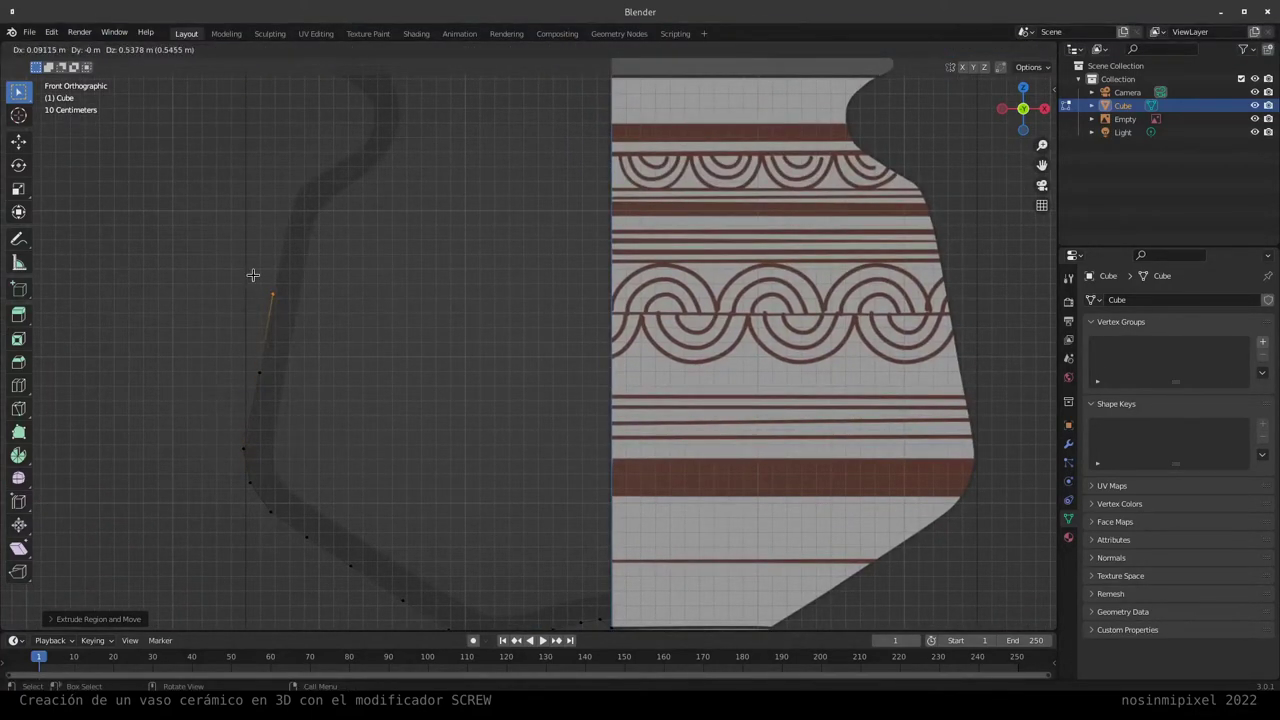
pyautogui.click(267, 210)
pyautogui.press('e')
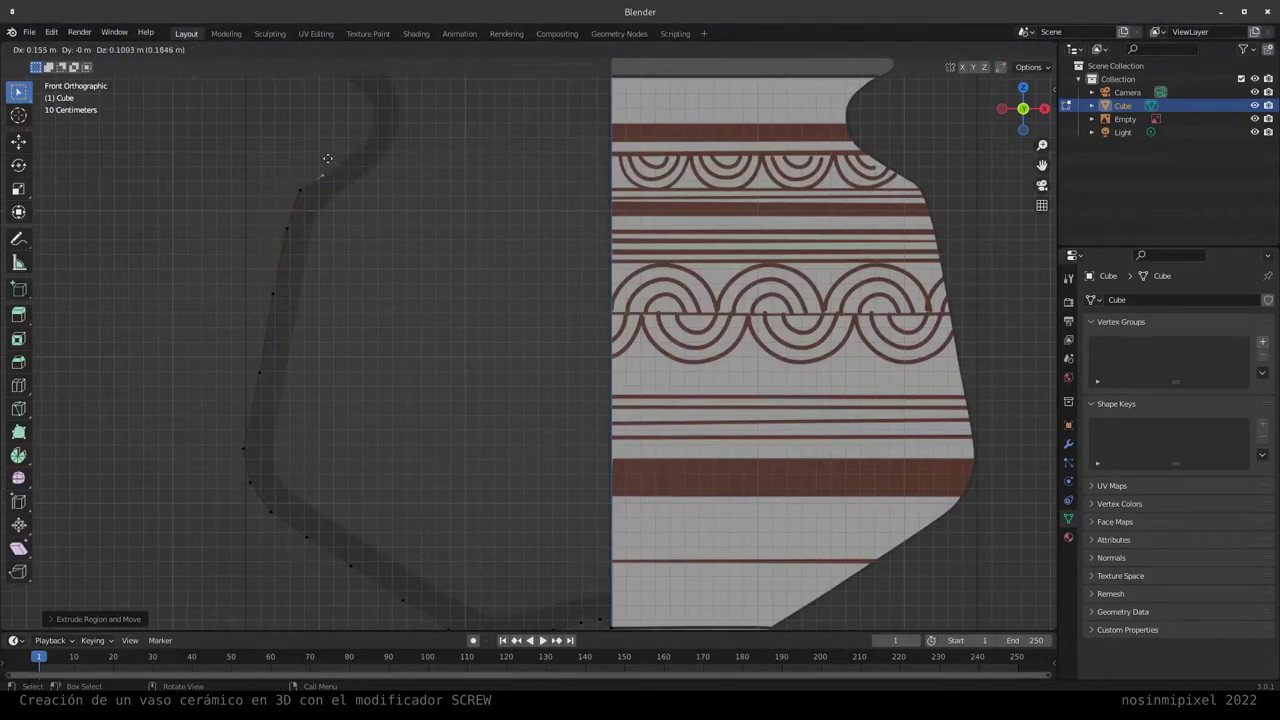
pyautogui.click(327, 158)
pyautogui.press('e')
pyautogui.click(346, 147)
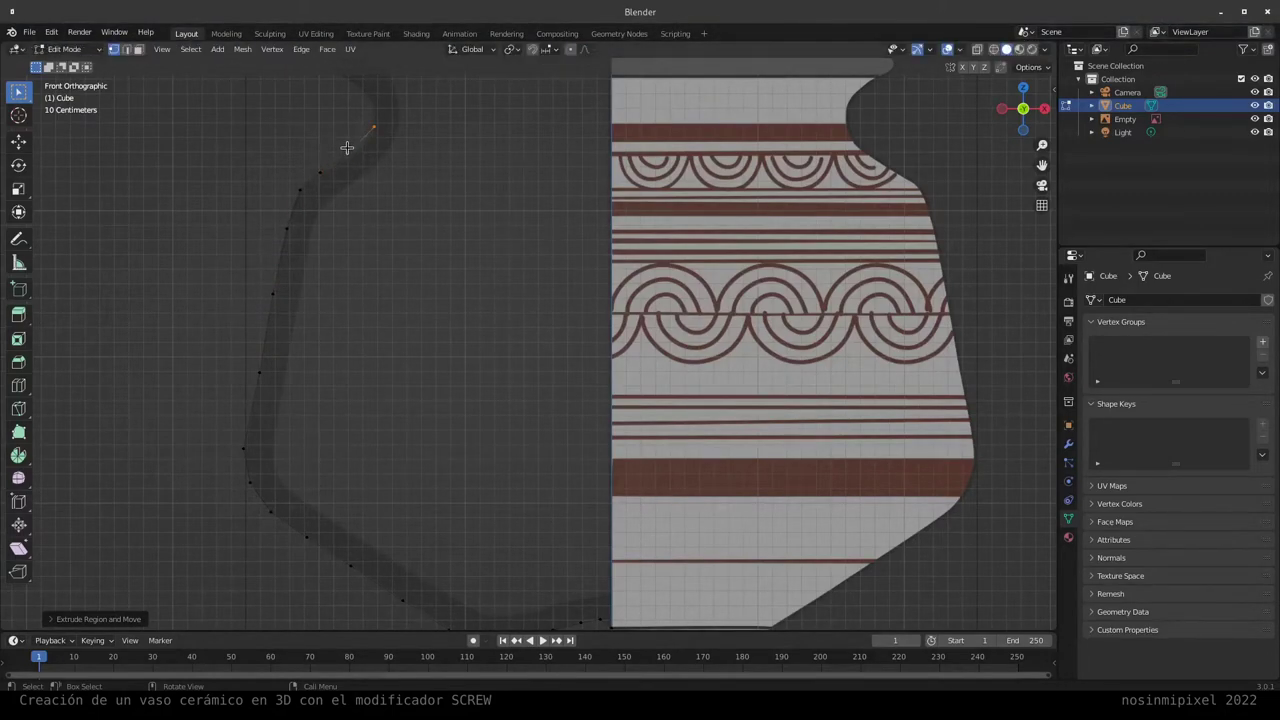
# Step: Extrude vertices over the rim and down the inside of the neck
pyautogui.keyDown('shift'); pyautogui.moveTo(346, 147); pyautogui.dragTo(366, 309, button='middle'); pyautogui.keyUp('shift')
pyautogui.press('e')
pyautogui.click(352, 248)
pyautogui.press('e')
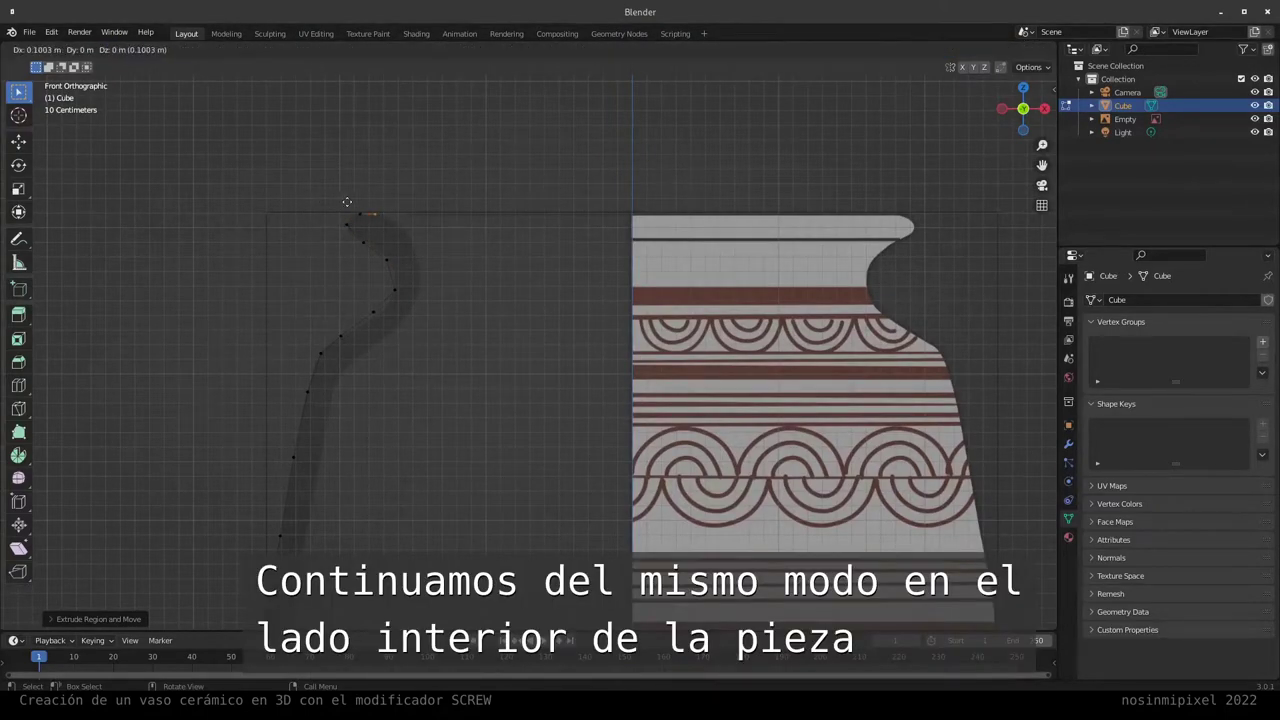
pyautogui.click(355, 202)
pyautogui.press('e')
pyautogui.click(374, 217)
pyautogui.press('e')
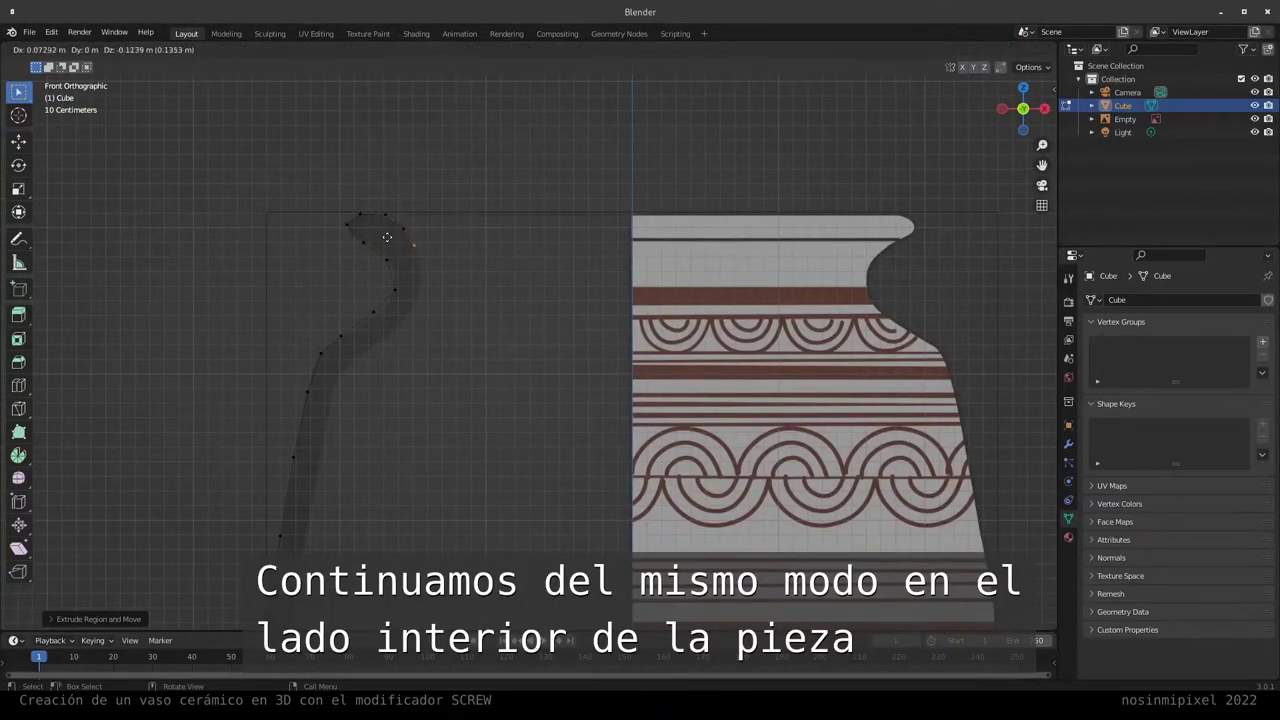
pyautogui.click(390, 243)
pyautogui.press('e')
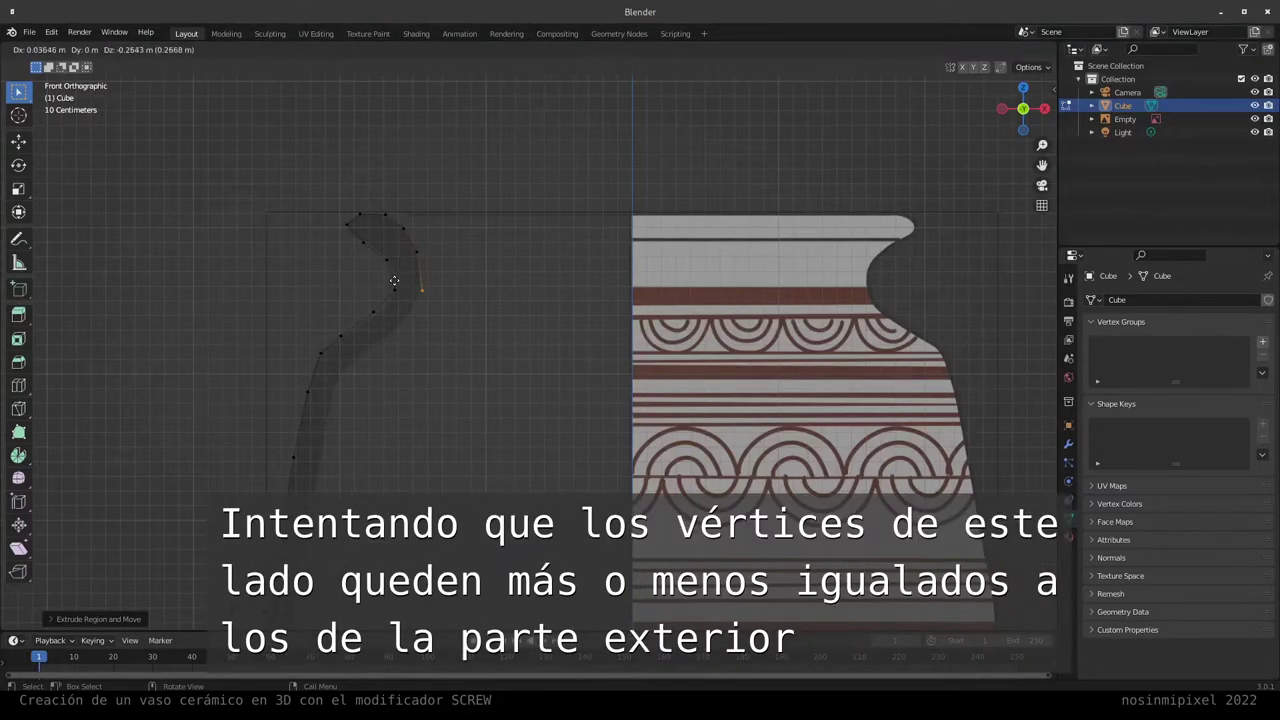
pyautogui.click(394, 281)
# Step: Extrude vertices down the inner shoulder and inner wall
pyautogui.press('e')
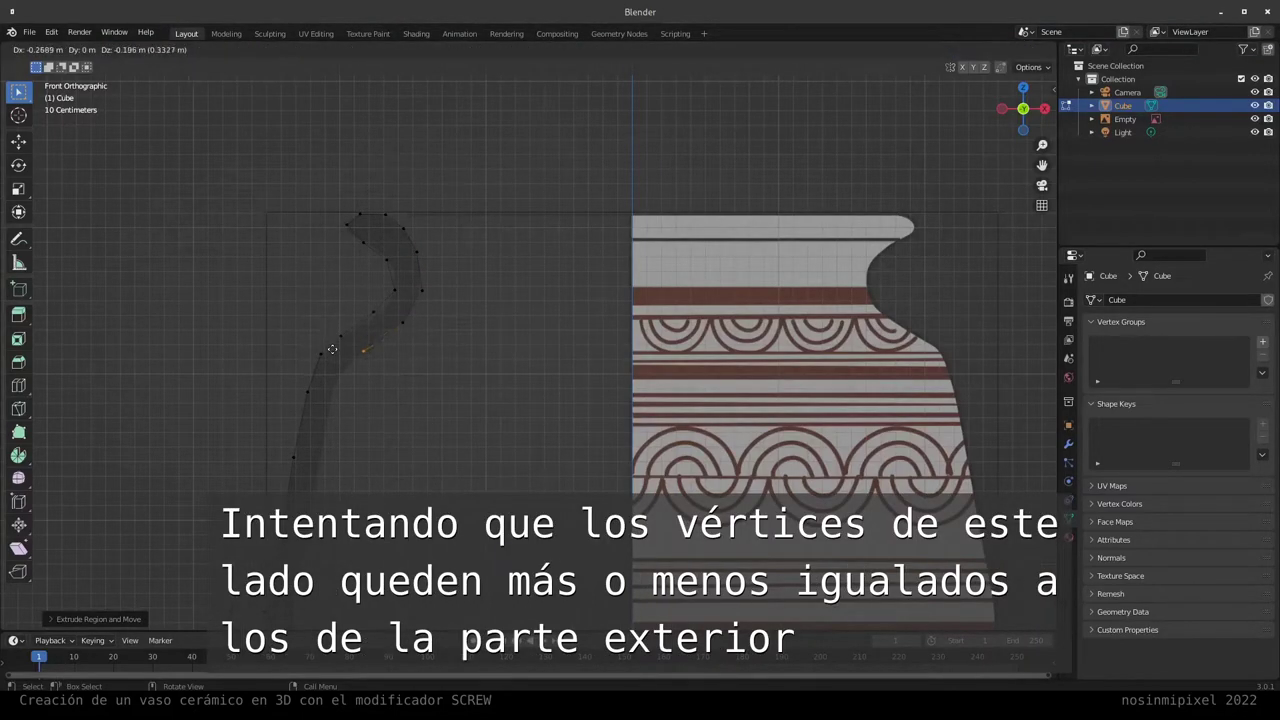
pyautogui.click(328, 351)
pyautogui.press('e')
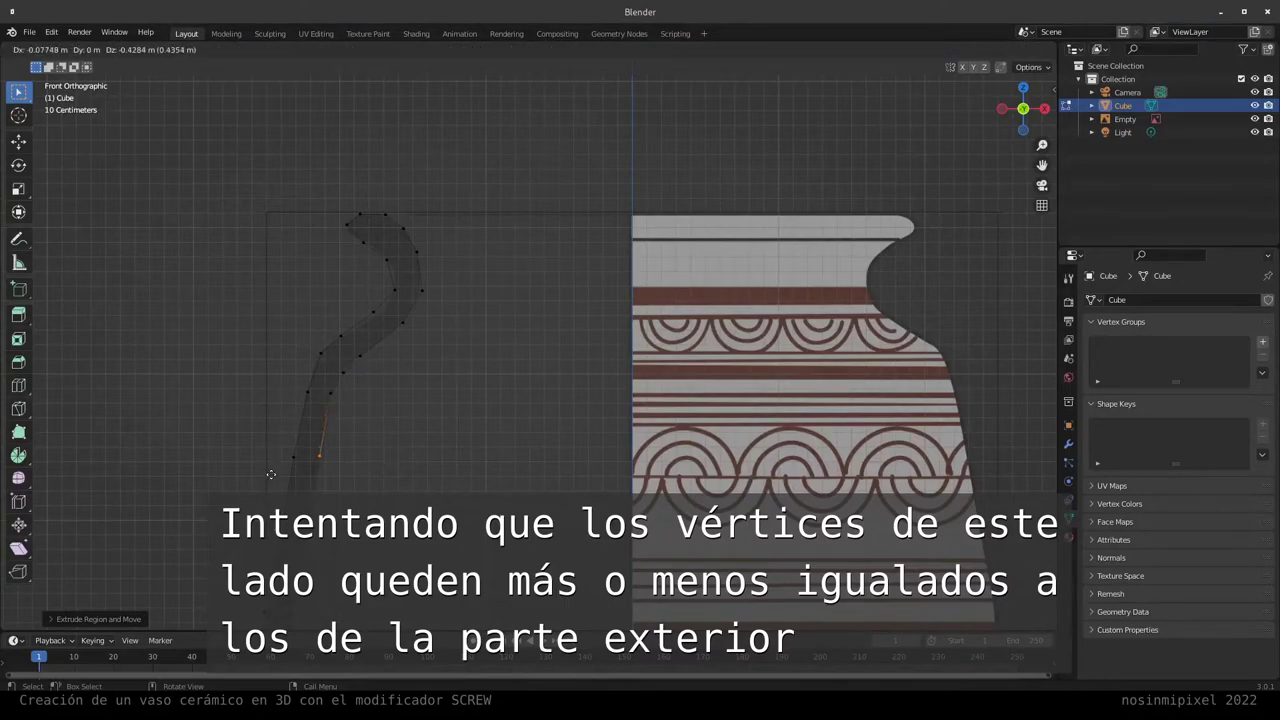
pyautogui.click(266, 551)
pyautogui.keyDown('shift'); pyautogui.moveTo(266, 551); pyautogui.dragTo(357, 389, button='middle'); pyautogui.keyUp('shift')
pyautogui.scroll(1, 309, 409)
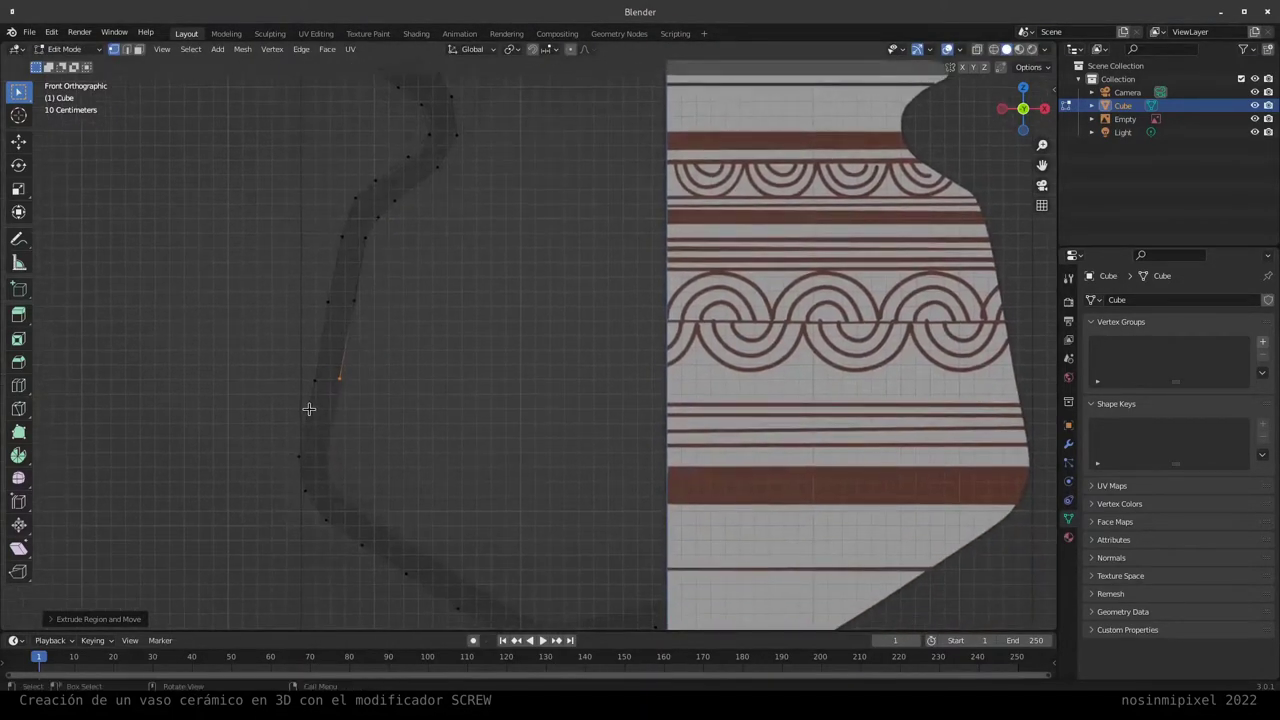
# Step: Extrude vertices along the lower inner wall and inner bottom toward the axis
pyautogui.press('e')
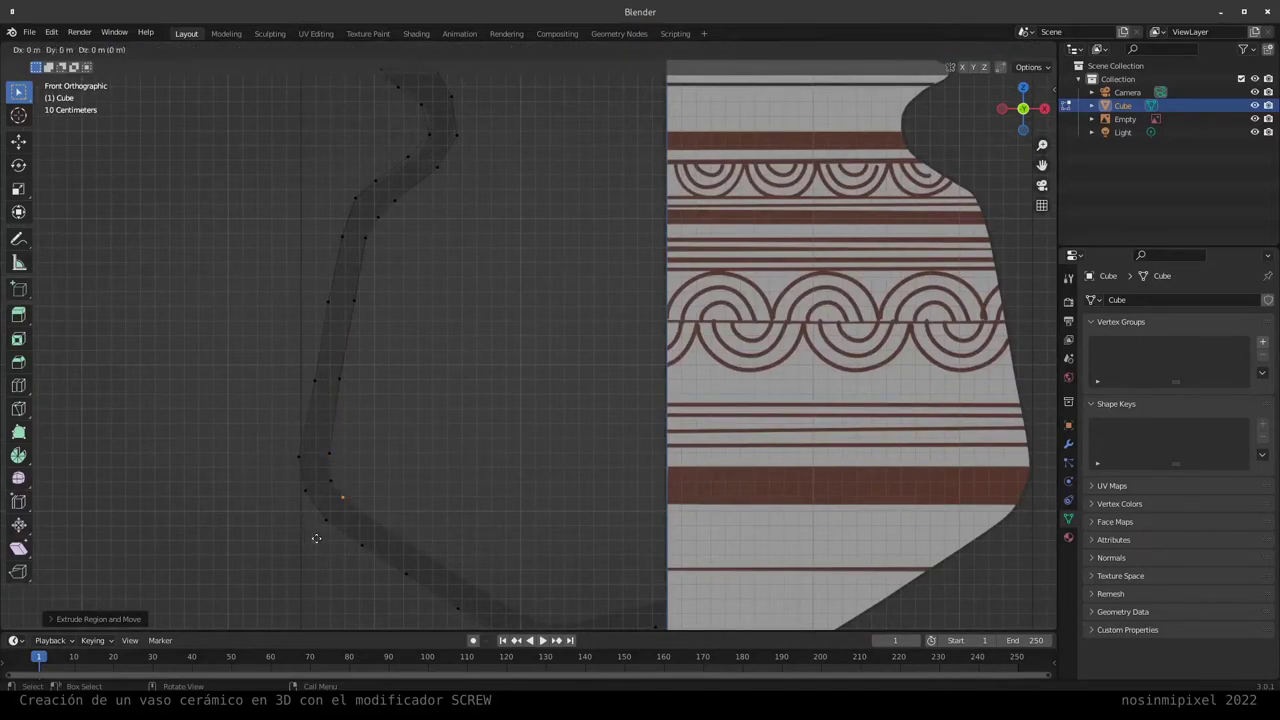
pyautogui.click(344, 559)
pyautogui.press('e')
pyautogui.click(388, 584)
pyautogui.press('e')
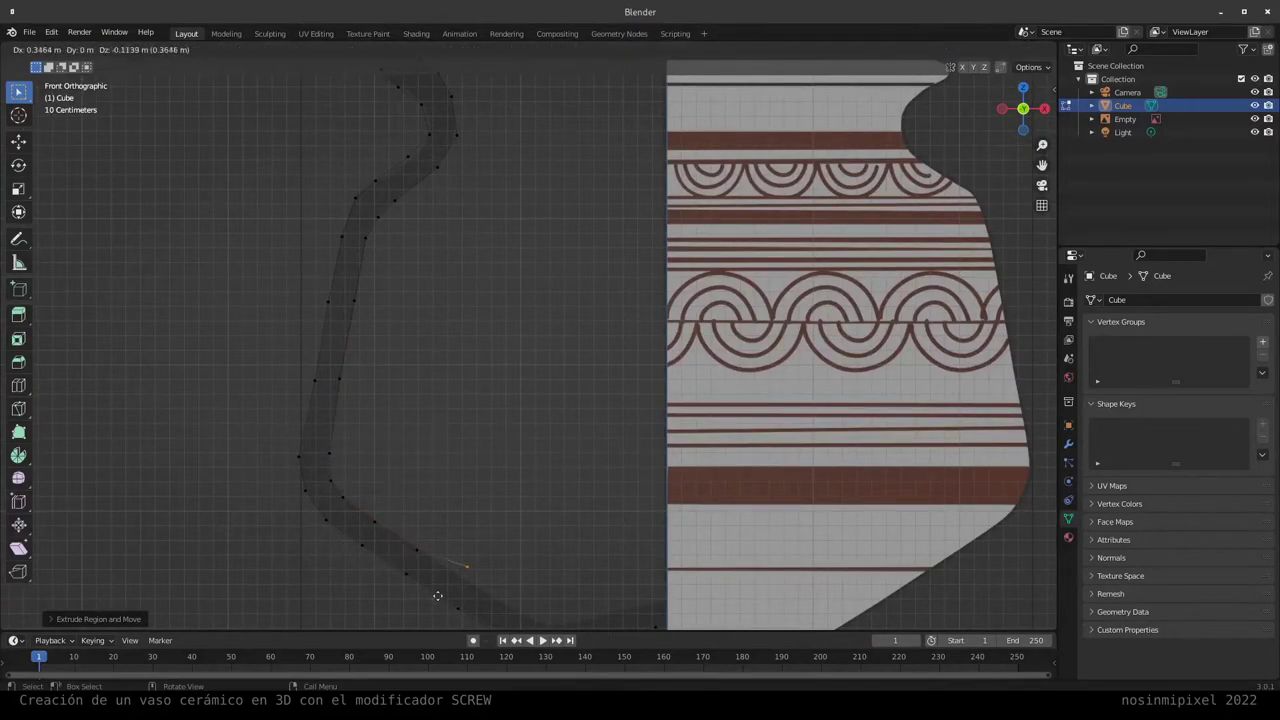
pyautogui.click(437, 609)
pyautogui.keyDown('shift'); pyautogui.moveTo(437, 609); pyautogui.dragTo(366, 406, button='middle'); pyautogui.keyUp('shift')
pyautogui.press('e')
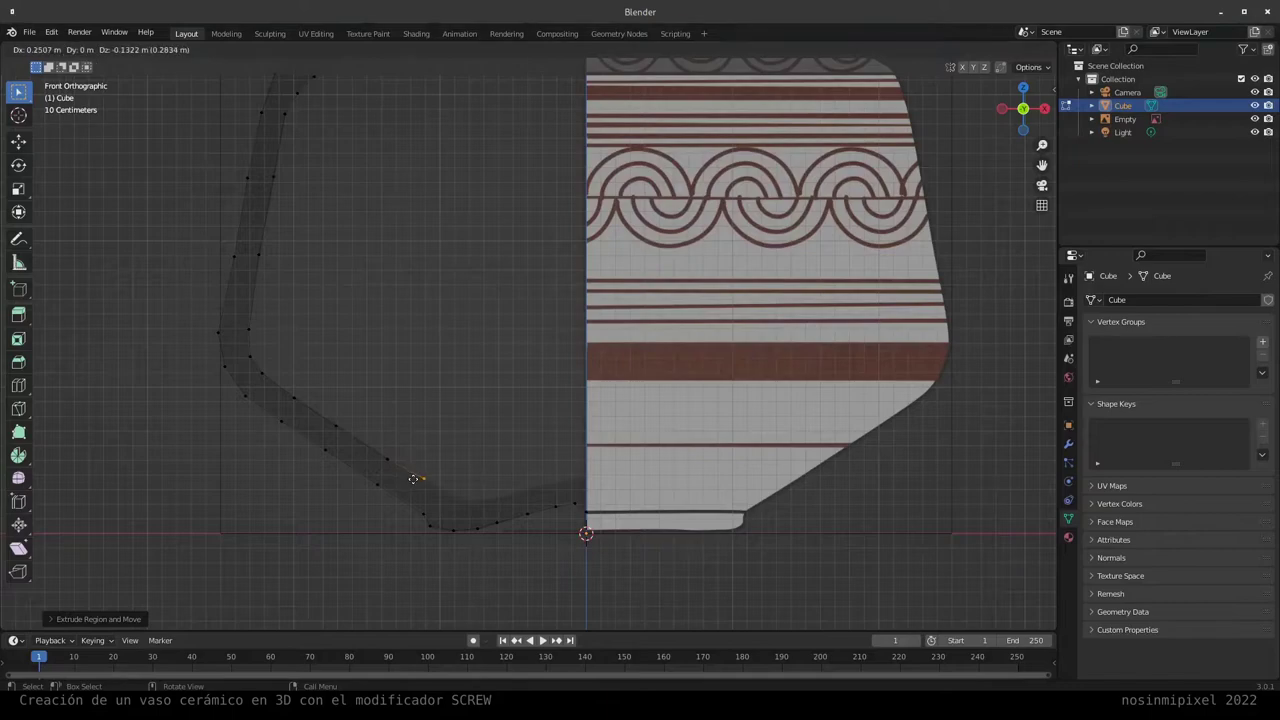
pyautogui.click(425, 486)
pyautogui.press('e')
pyautogui.click(475, 497)
pyautogui.press('e')
# Step: Place the last vertex near the axis and set snapping to target Vertex
pyautogui.click(558, 476)
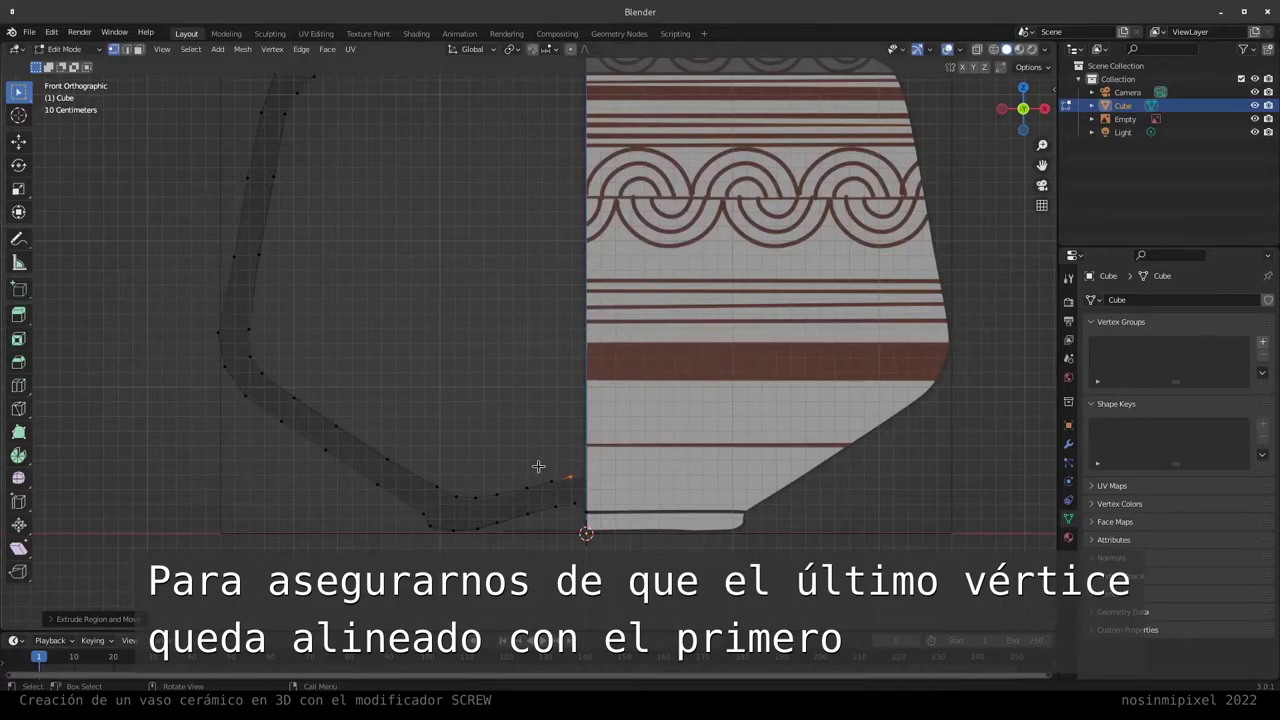
pyautogui.click(554, 50)
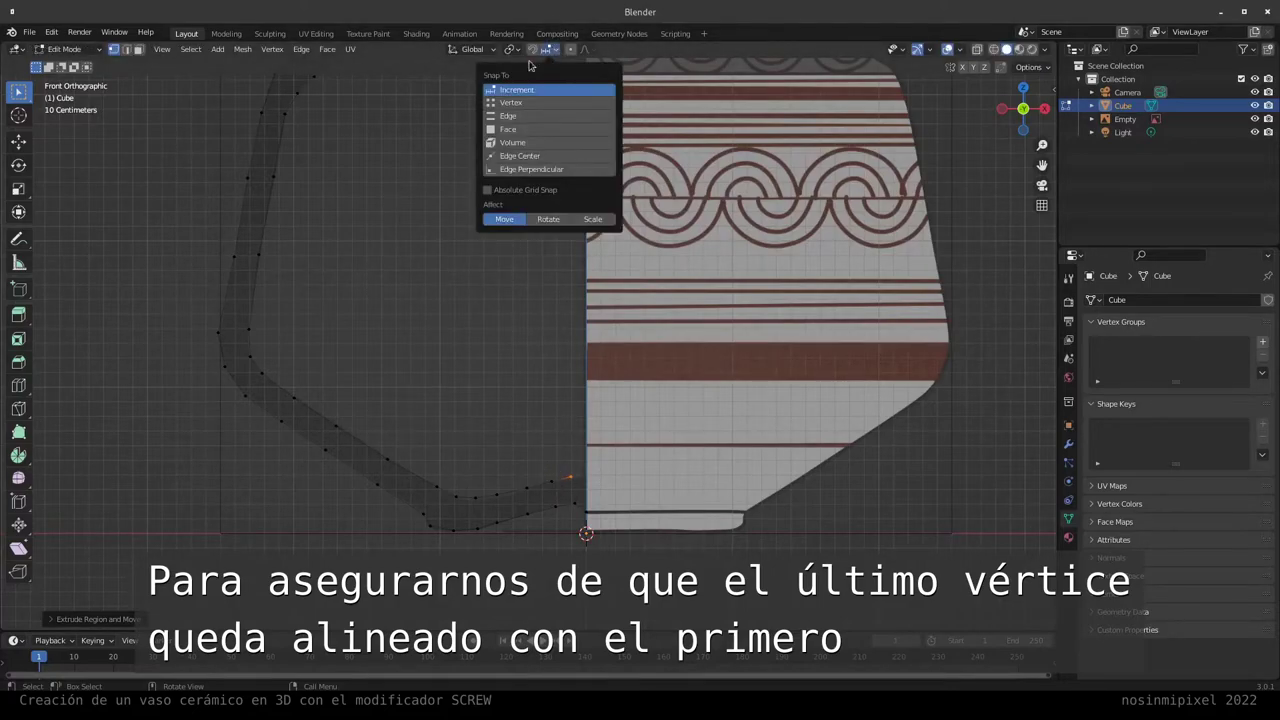
pyautogui.click(520, 103)
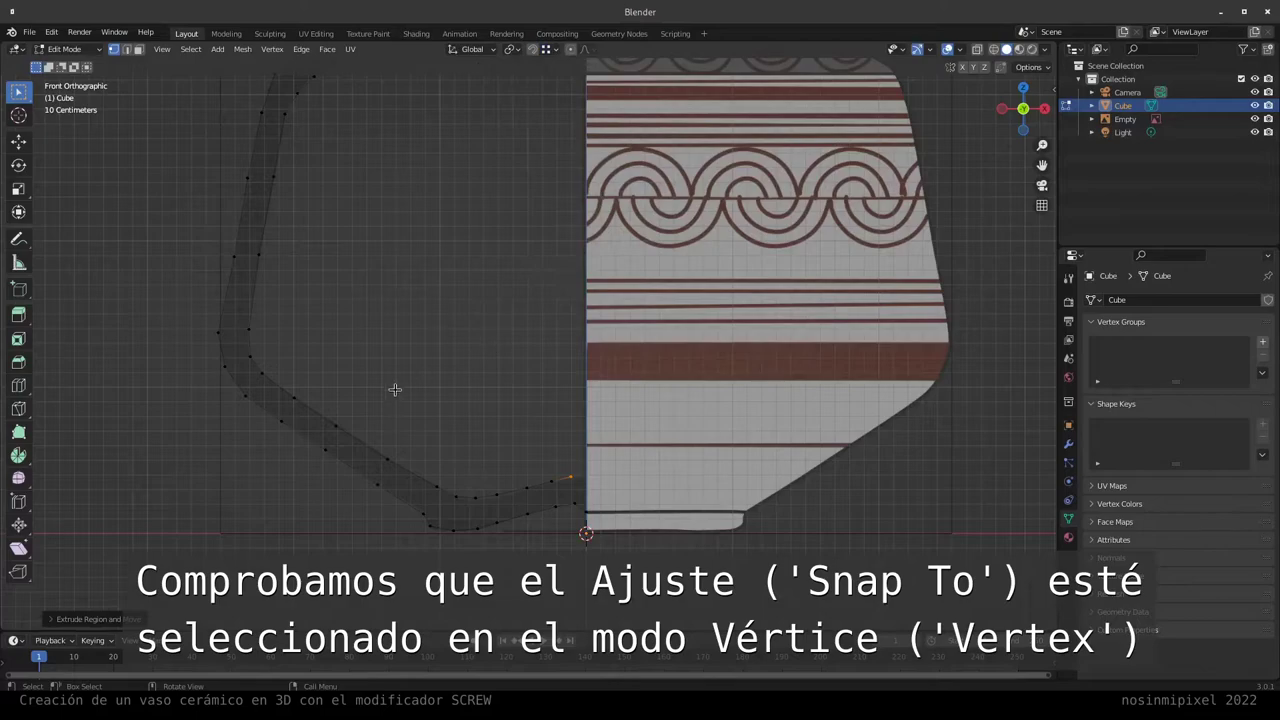
# Step: Move the last vertex along X, snapping it into line with the first axis vertex
pyautogui.press('g')
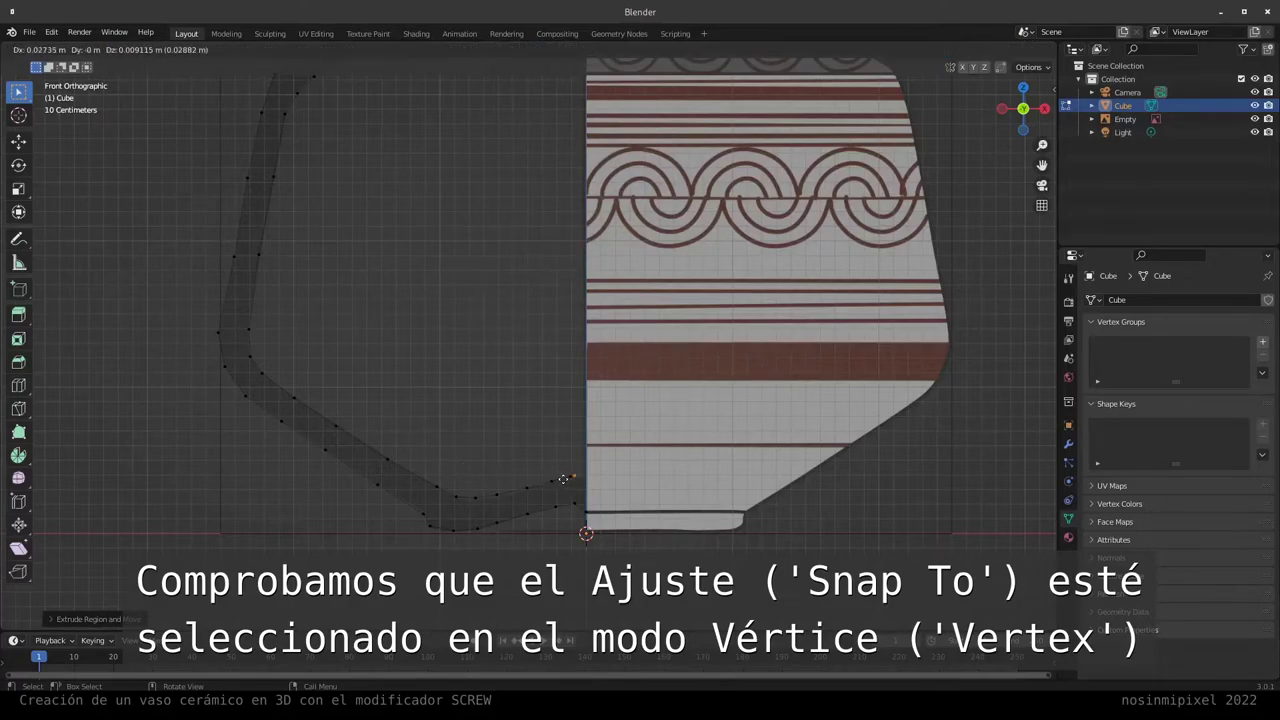
pyautogui.click(563, 477)
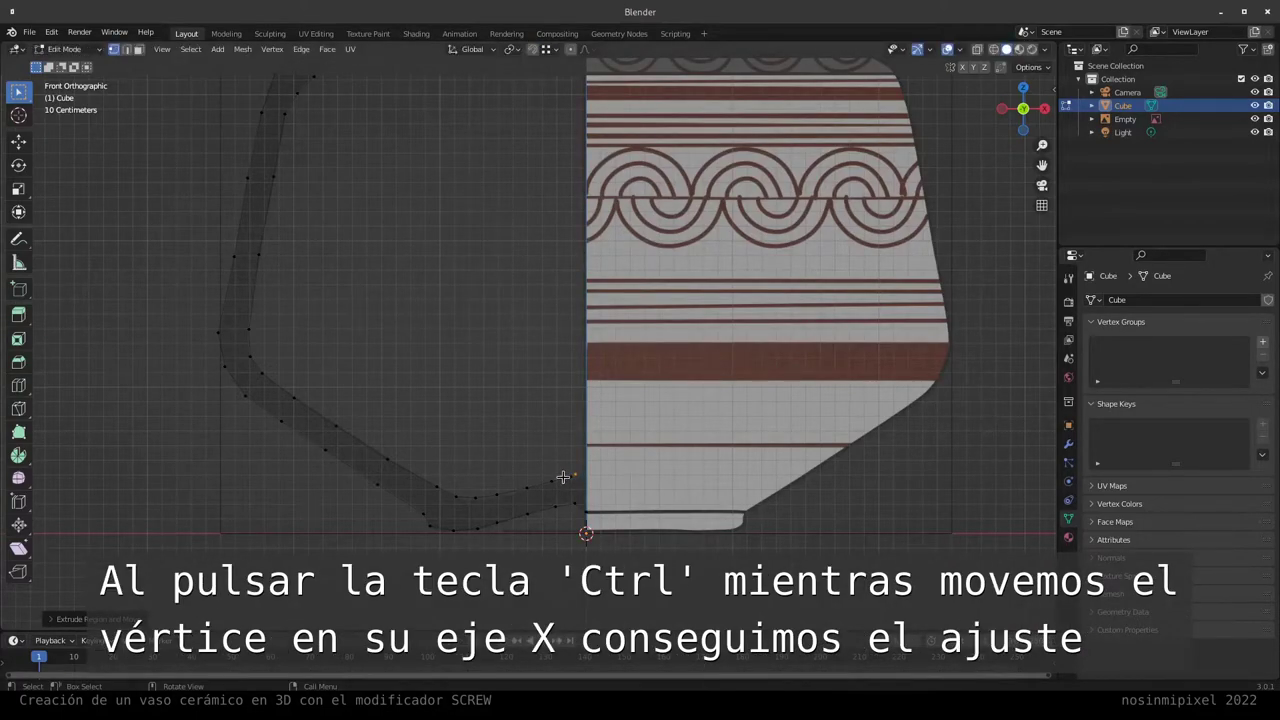
pyautogui.press('g')
pyautogui.press('x')
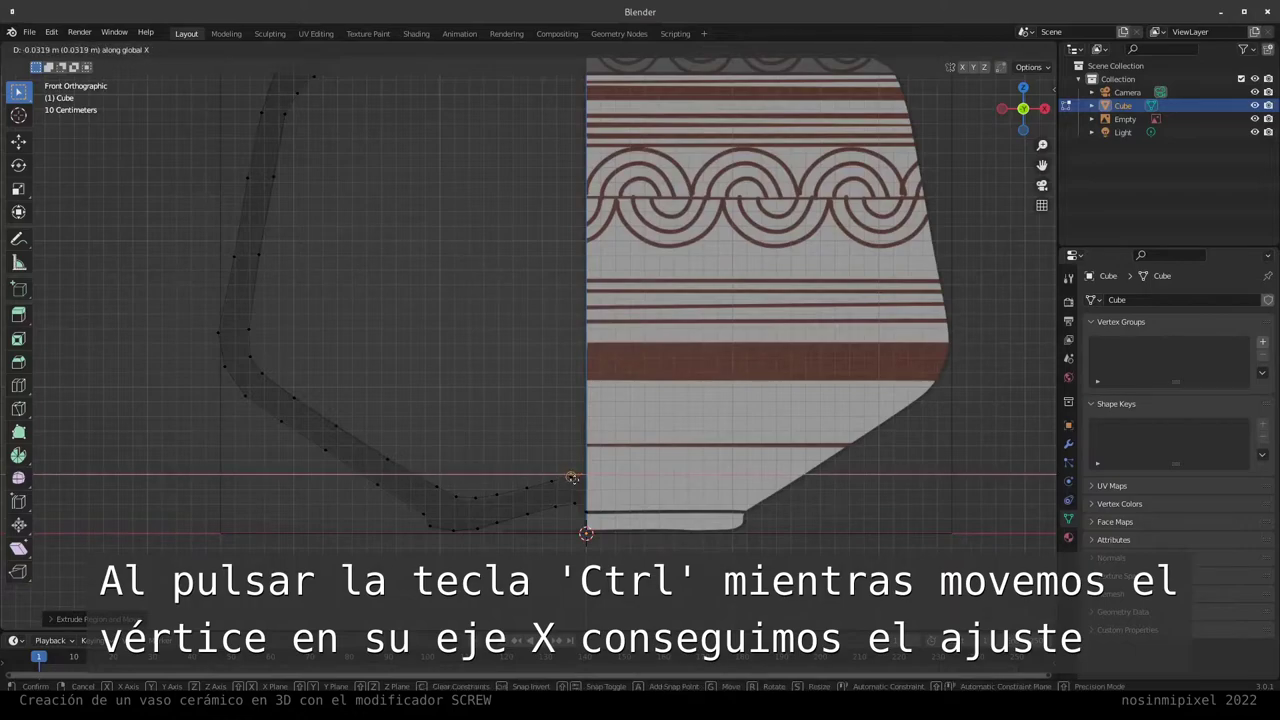
pyautogui.click(549, 495)
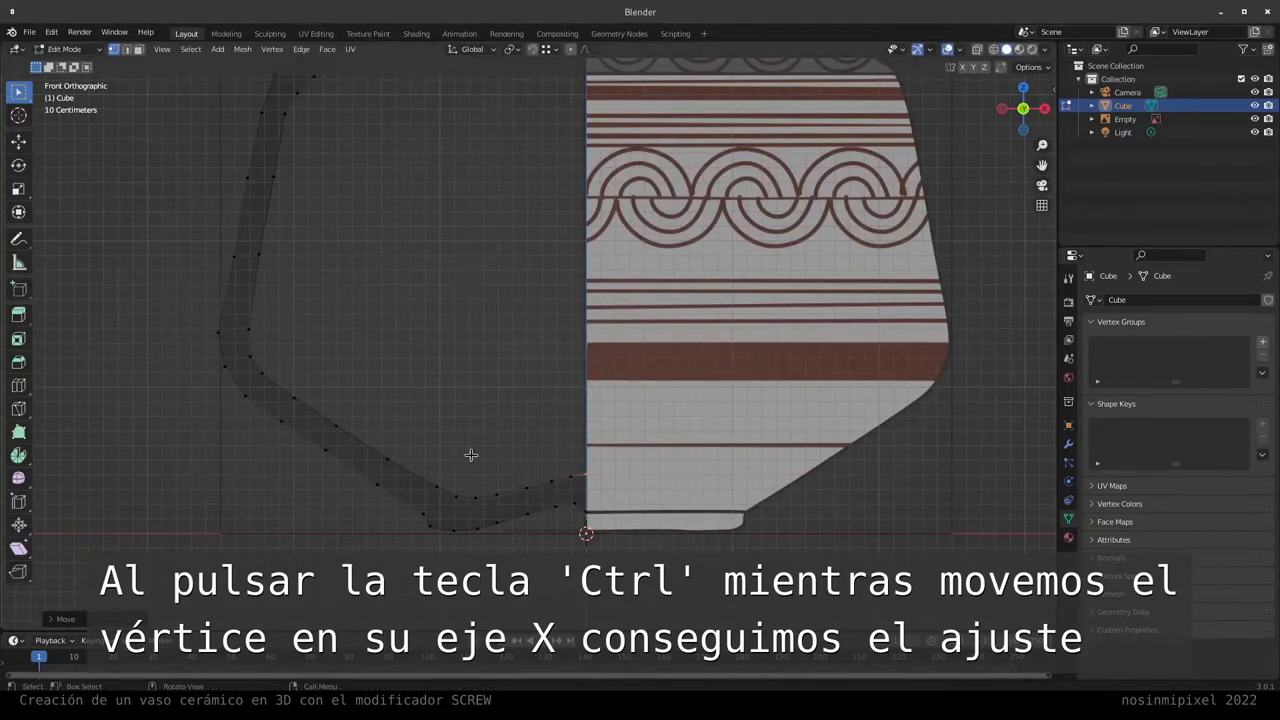
# Step: Zoom in on the base and nudge the first two inner-bottom vertices onto the silhouette
pyautogui.scroll(2, 369, 449)
pyautogui.scroll(2, 386, 471)
pyautogui.scroll(1, 400, 314)
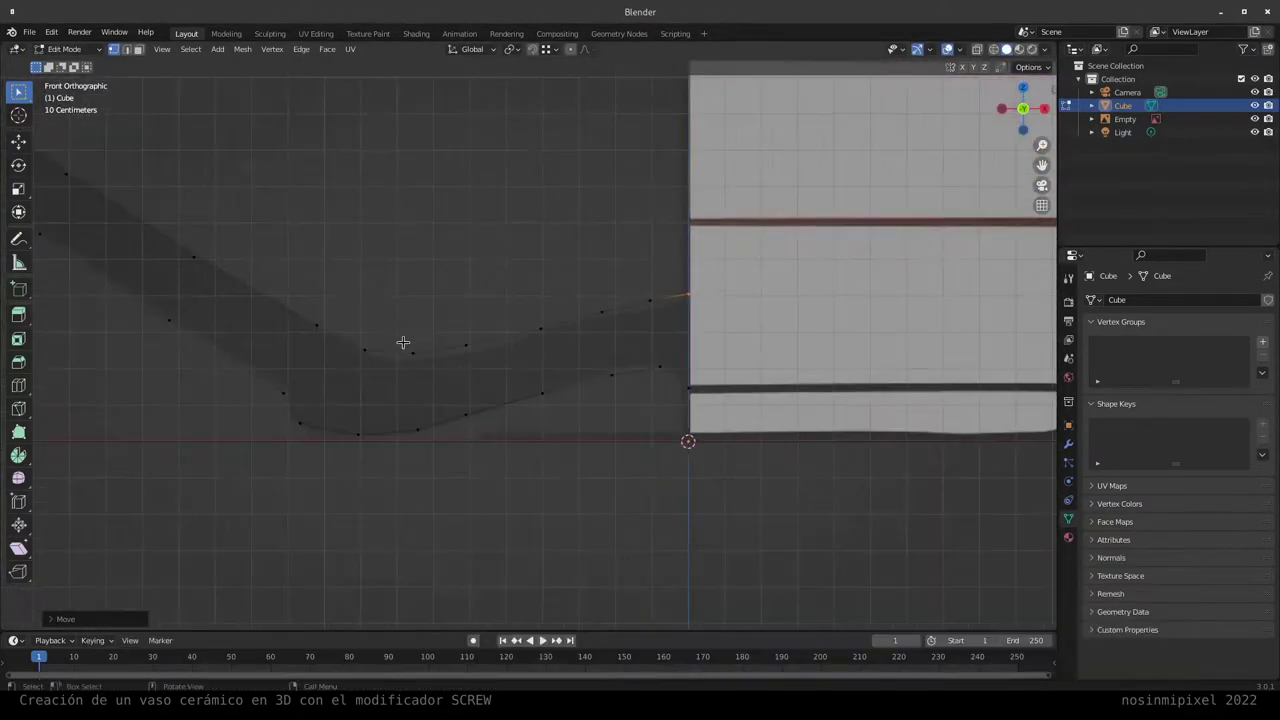
pyautogui.click(410, 353)
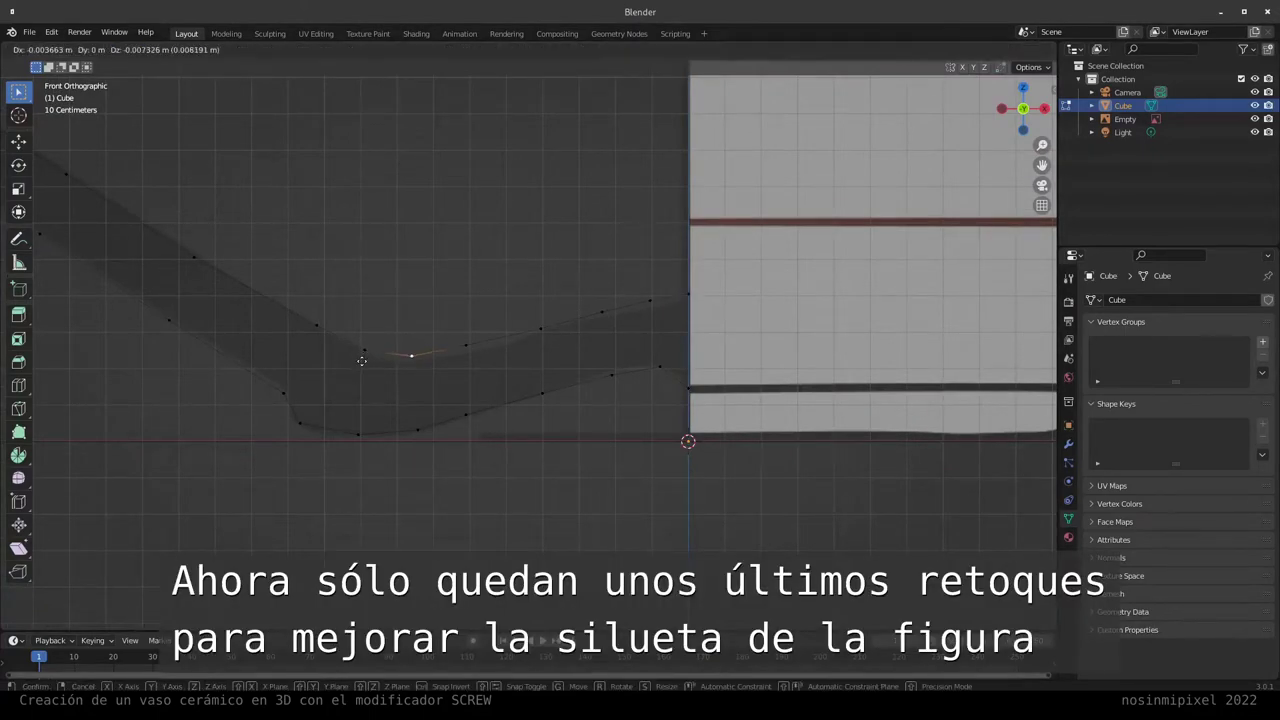
pyautogui.press('g')
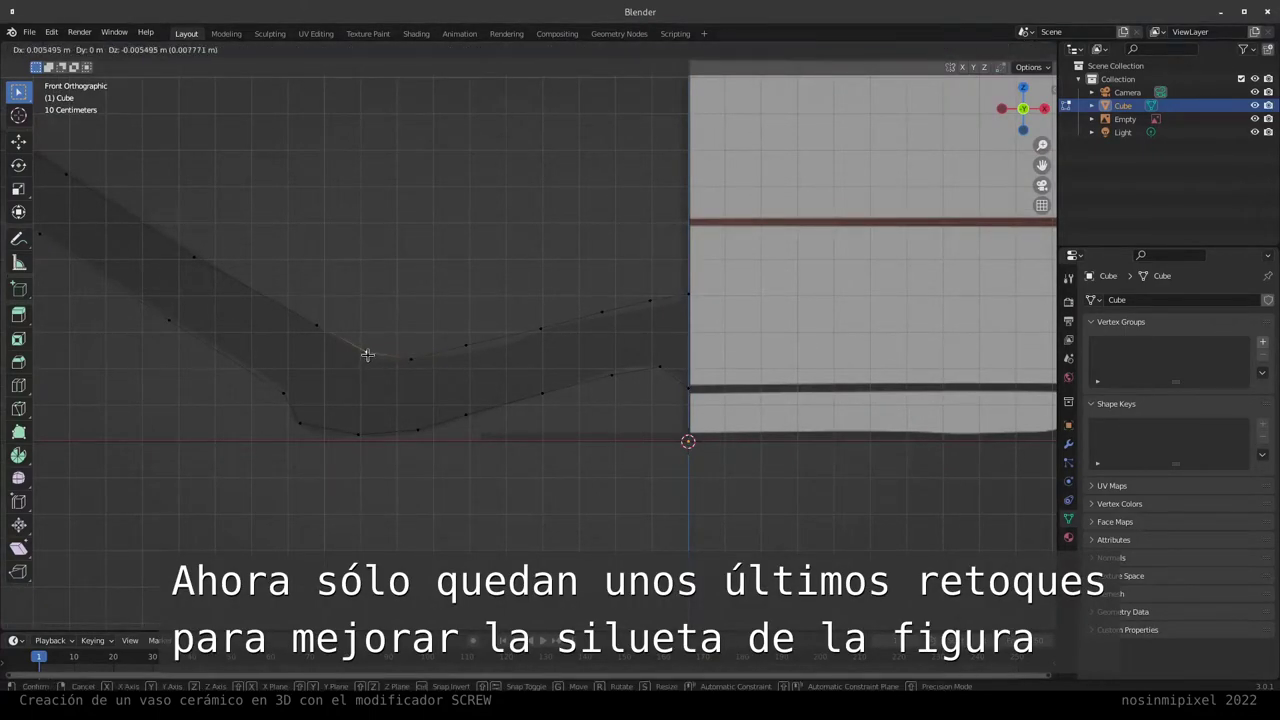
pyautogui.click(366, 355)
pyautogui.click(466, 344)
pyautogui.press('g')
pyautogui.click(478, 350)
# Step: Nudge the remaining inner-curve vertices into place and select the outer base corner vertices
pyautogui.click(540, 327)
pyautogui.press('g')
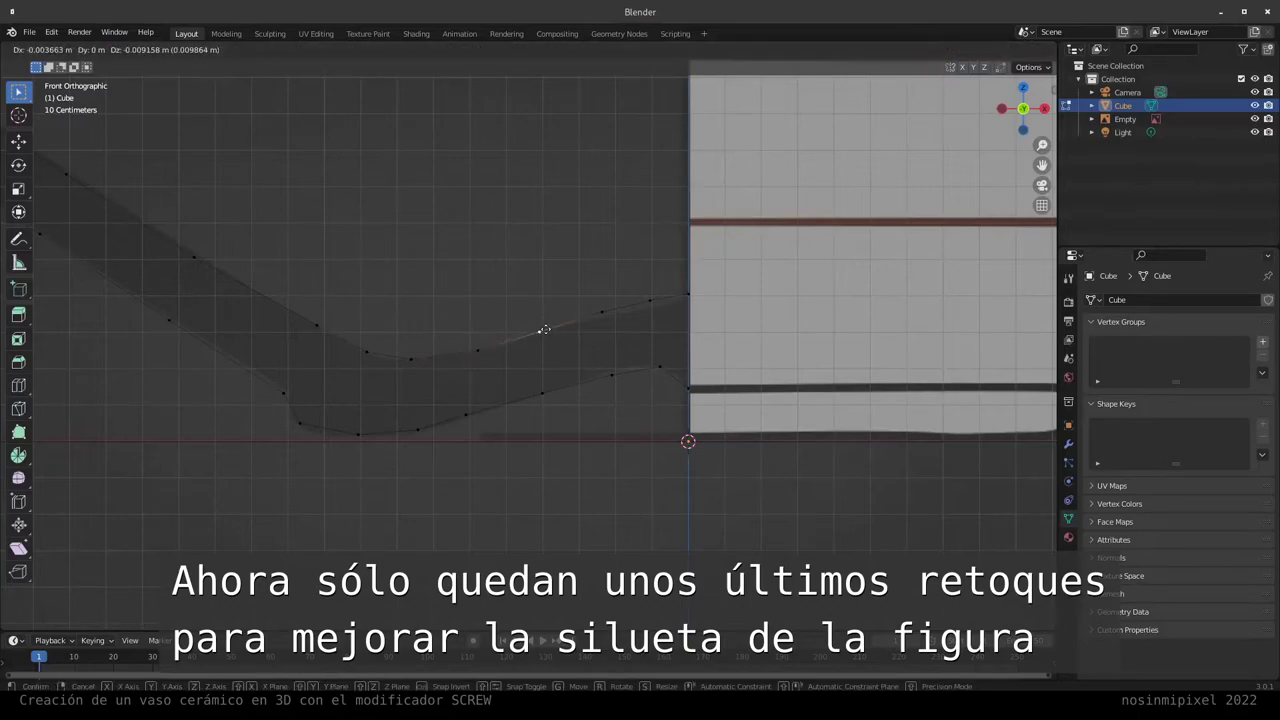
pyautogui.click(540, 331)
pyautogui.click(601, 313)
pyautogui.press('g')
pyautogui.click(620, 309)
pyautogui.click(640, 304)
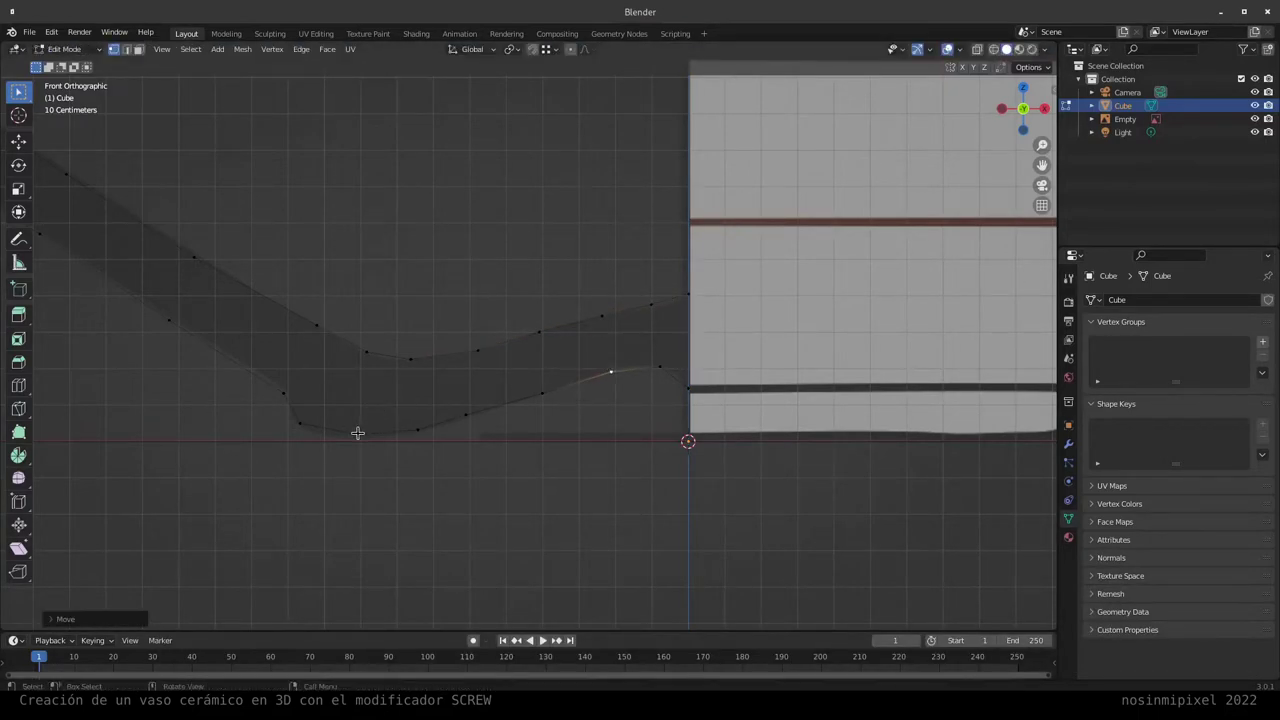
pyautogui.click(286, 392)
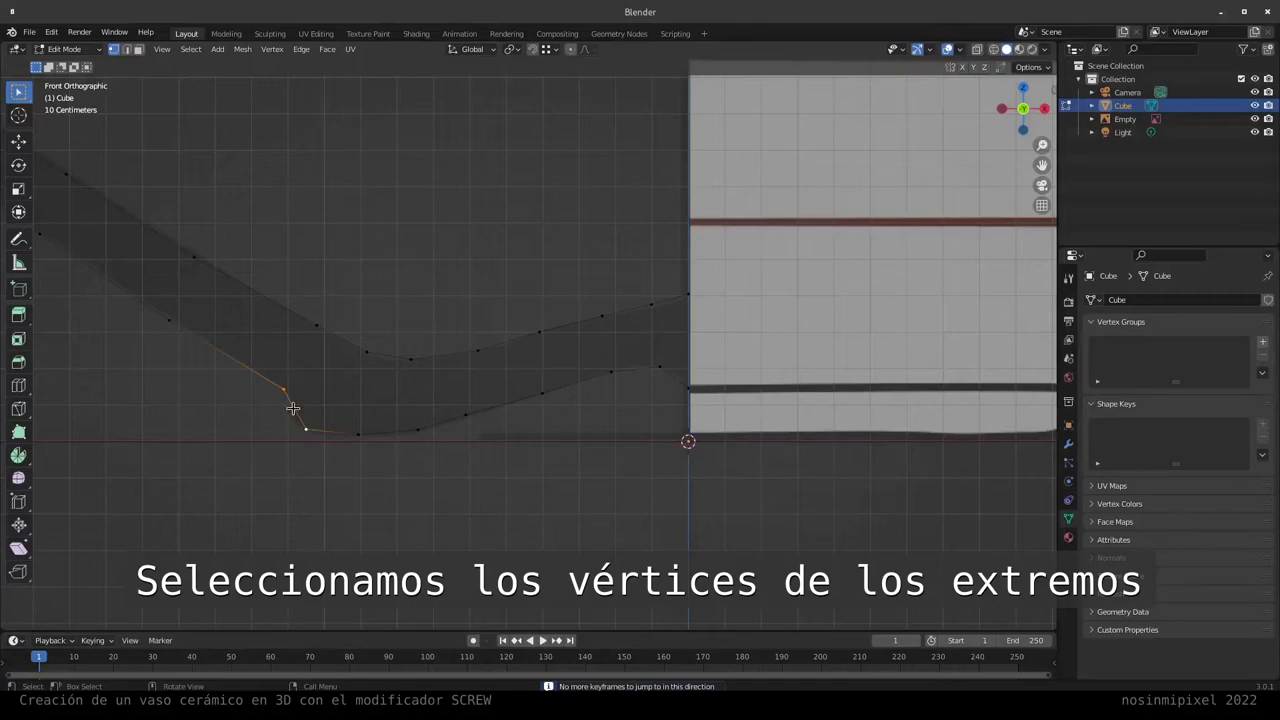
# Step: Subdivide the outer base-corner edge and move the new middle vertex onto the drawn curve
pyautogui.rightClick(292, 408)
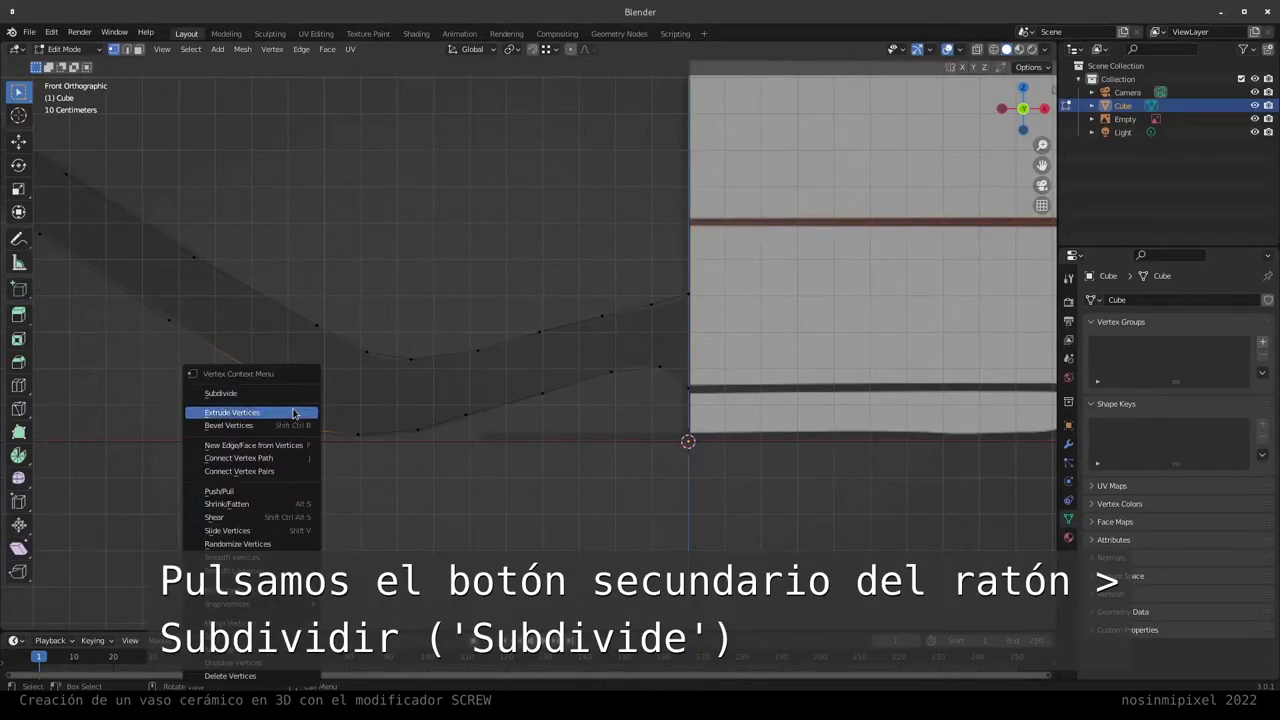
pyautogui.click(288, 395)
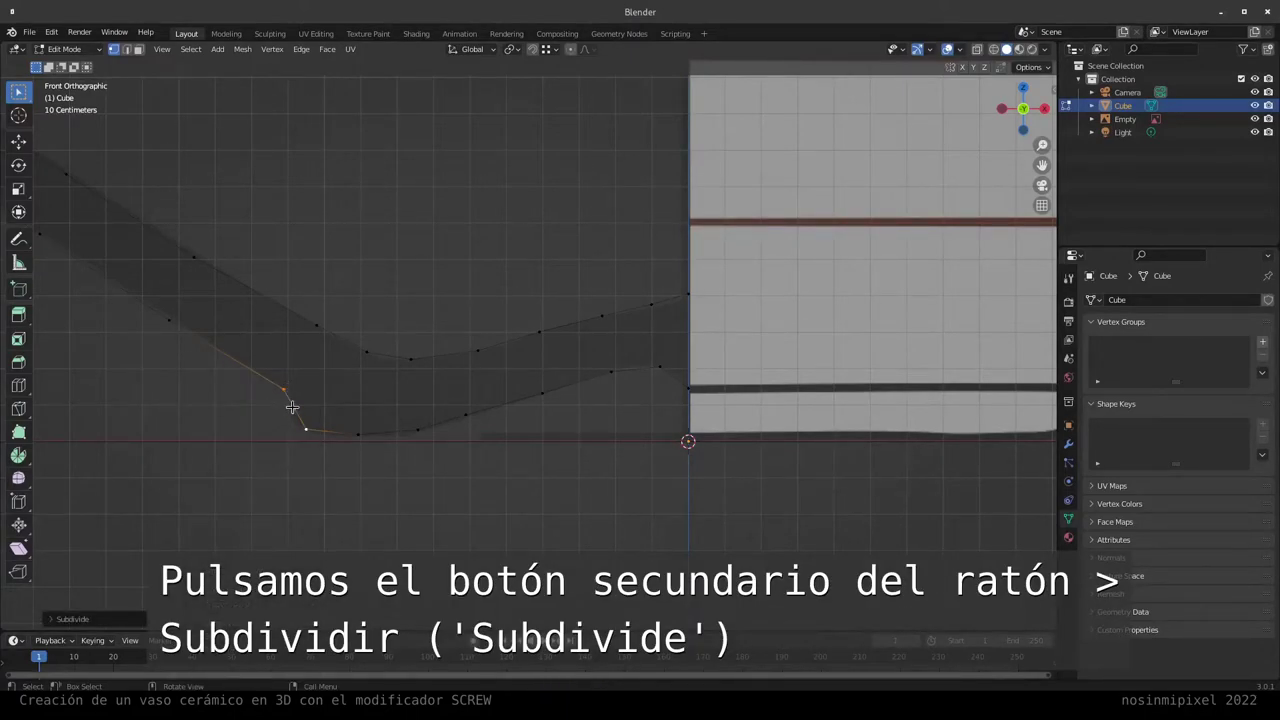
pyautogui.click(280, 408)
pyautogui.press('g')
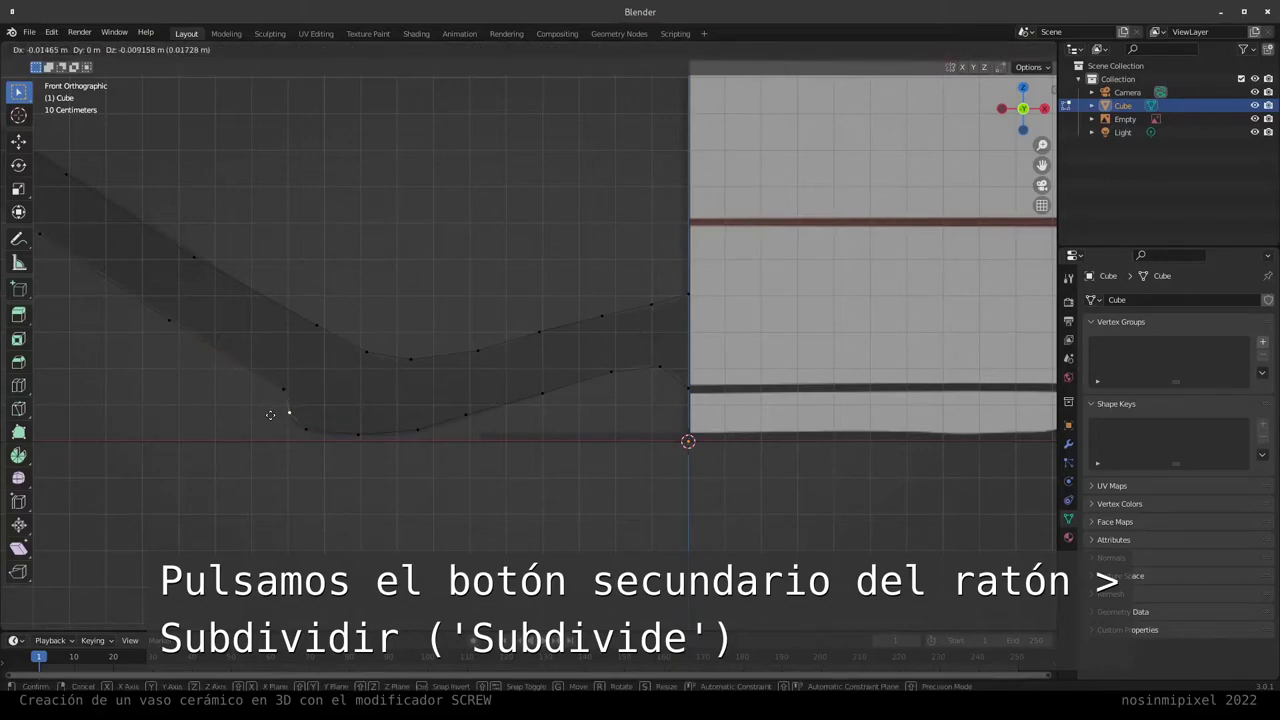
pyautogui.click(276, 409)
pyautogui.keyDown('shift'); pyautogui.moveTo(222, 337); pyautogui.dragTo(434, 465, button='middle'); pyautogui.keyUp('shift')
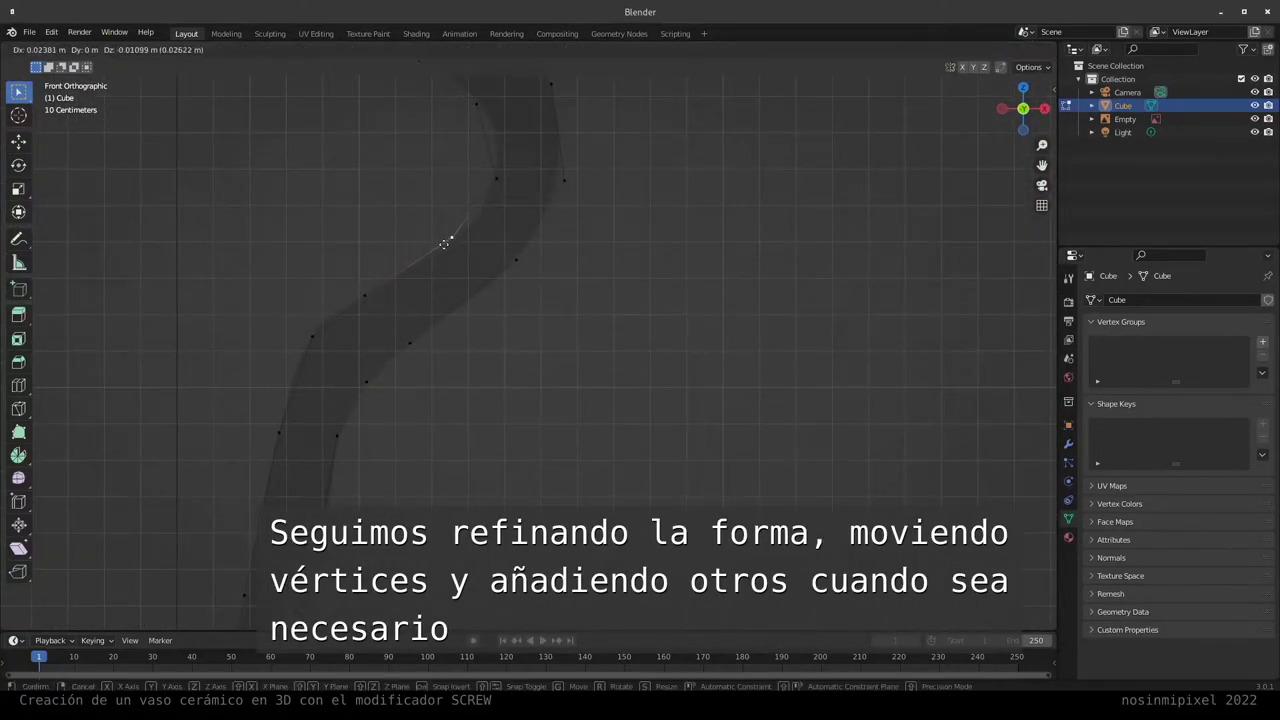
# Step: Move the inner-edge and upper profile vertices outward so they follow the reference drawing
pyautogui.click(485, 305)
pyautogui.keyDown('shift'); pyautogui.click(467, 267); pyautogui.keyUp('shift')
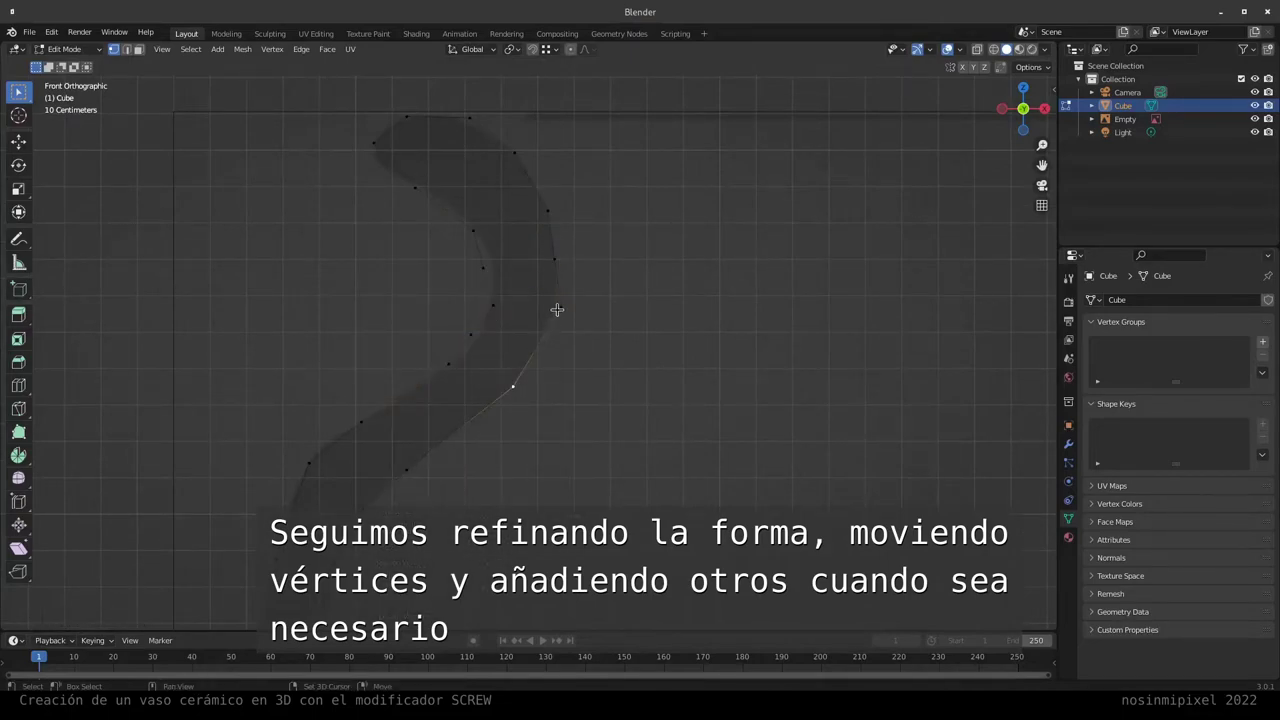
pyautogui.click(483, 268)
pyautogui.press('g')
pyautogui.click(479, 267)
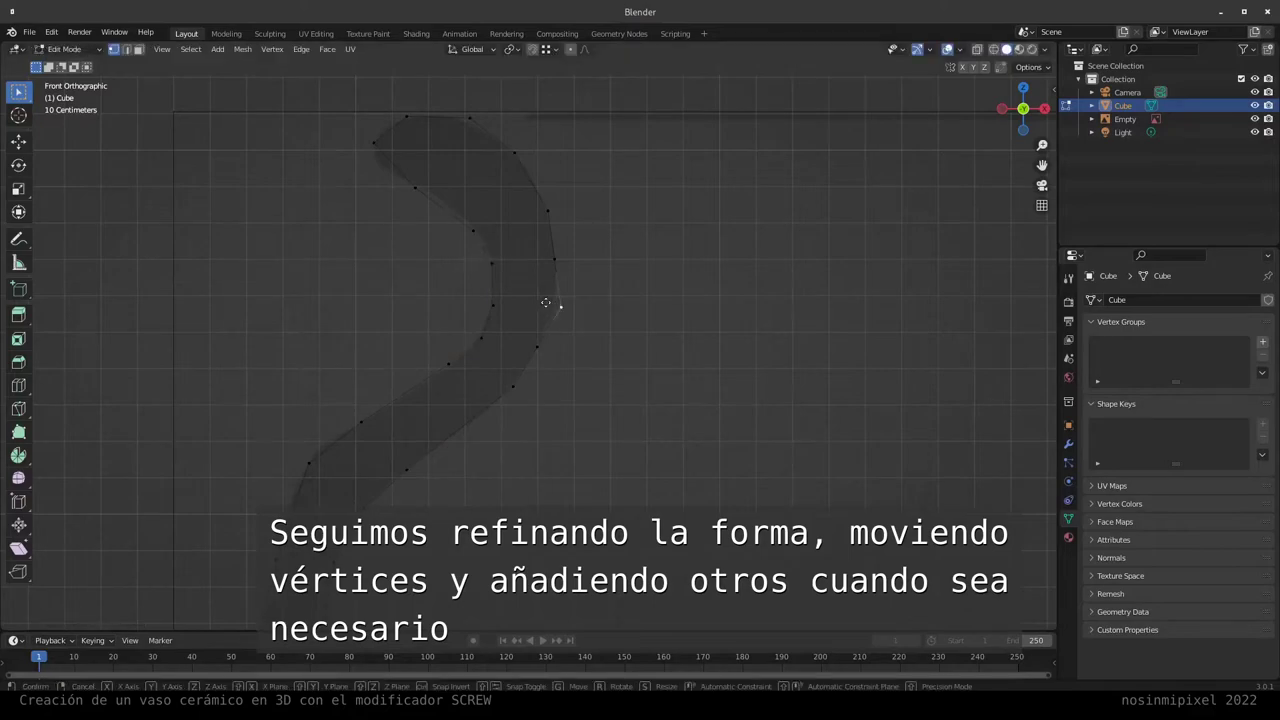
pyautogui.click(473, 232)
pyautogui.press('g')
pyautogui.click(422, 191)
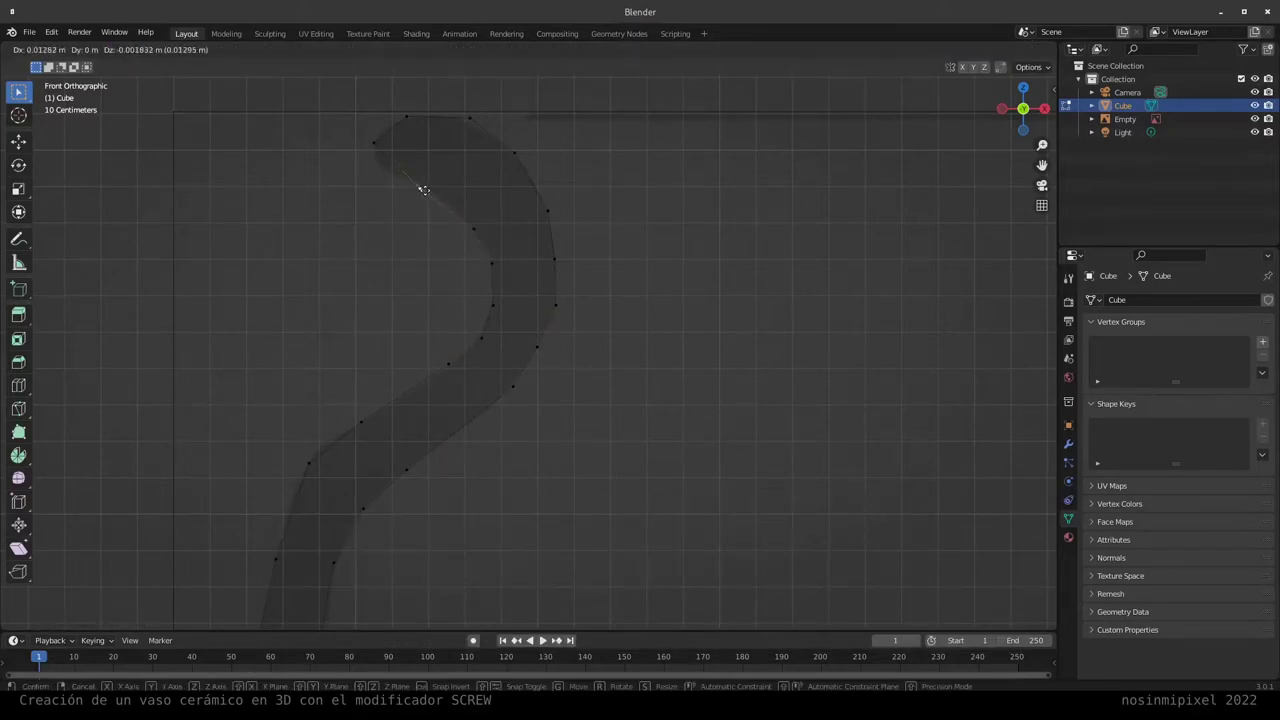
# Step: Subdivide the lip edge, place the new vertex at the profile's top, and return to Object Mode
pyautogui.keyDown('shift'); pyautogui.click(374, 144); pyautogui.keyUp('shift')
pyautogui.rightClick(395, 166)
pyautogui.click(388, 165)
pyautogui.press('g')
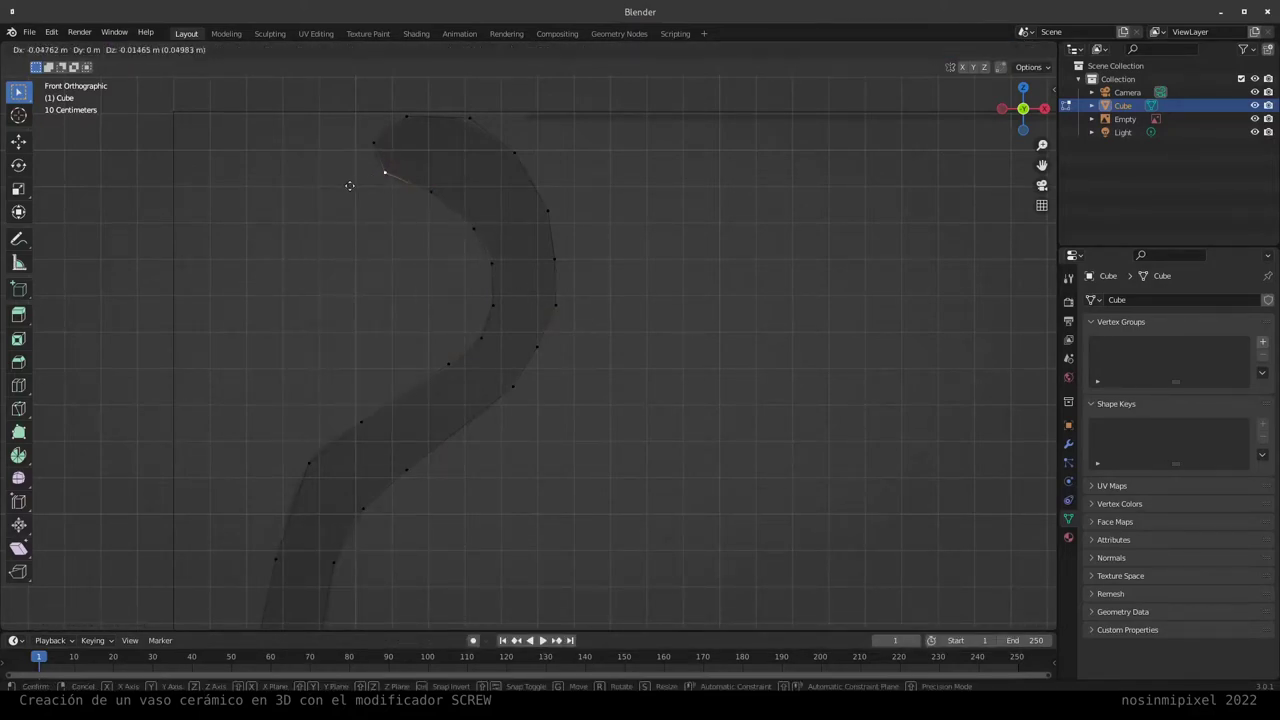
pyautogui.click(451, 118)
pyautogui.scroll(-6, 531, 400)
pyautogui.moveTo(490, 317)
pyautogui.mouseDown(button='middle')
pyautogui.moveTo(460, 380)
pyautogui.moveTo(520, 403)
pyautogui.moveTo(430, 378)
pyautogui.moveTo(474, 386)
pyautogui.moveTo(471, 343)
pyautogui.moveTo(508, 371)
pyautogui.moveTo(400, 376)
pyautogui.mouseUp(button='middle')
pyautogui.press('Tab')
pyautogui.click(1068, 443)
pyautogui.click(1130, 298)
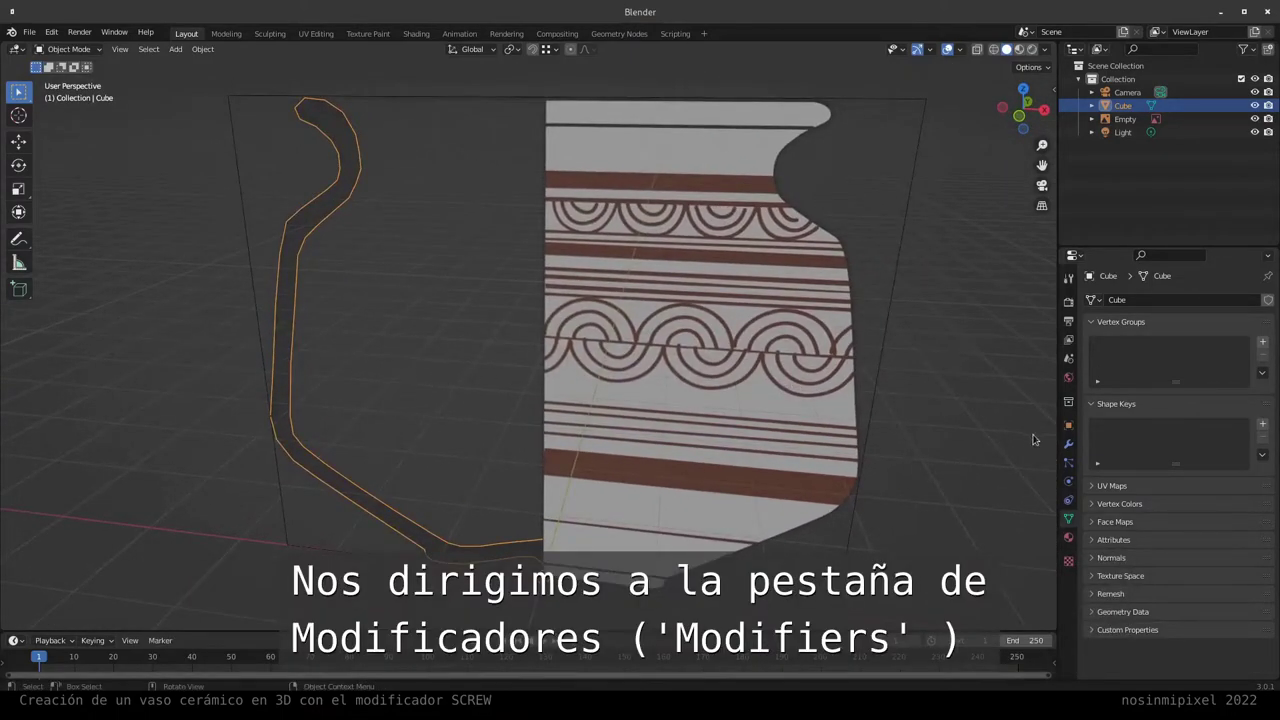
# Step: Add a Screw modifier that revolves the profile 360° around Z into a solid vase
pyautogui.click(1068, 443)
pyautogui.click(1118, 300)
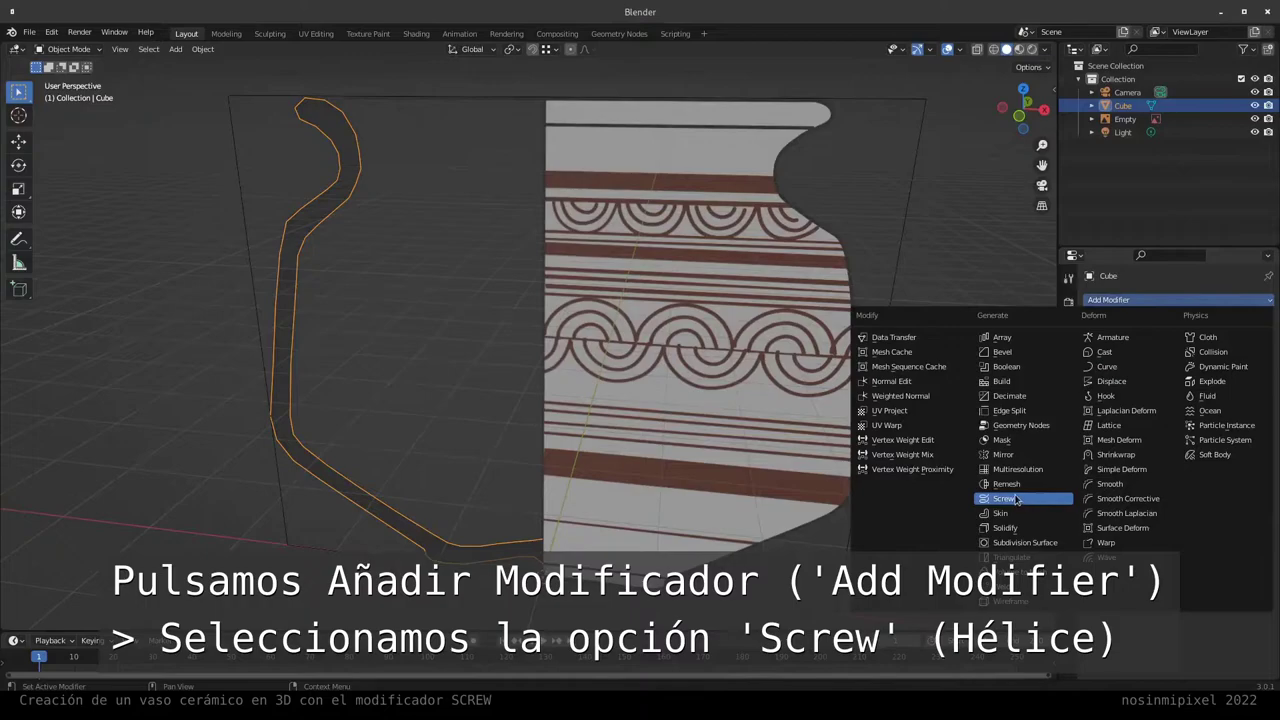
pyautogui.click(1016, 499)
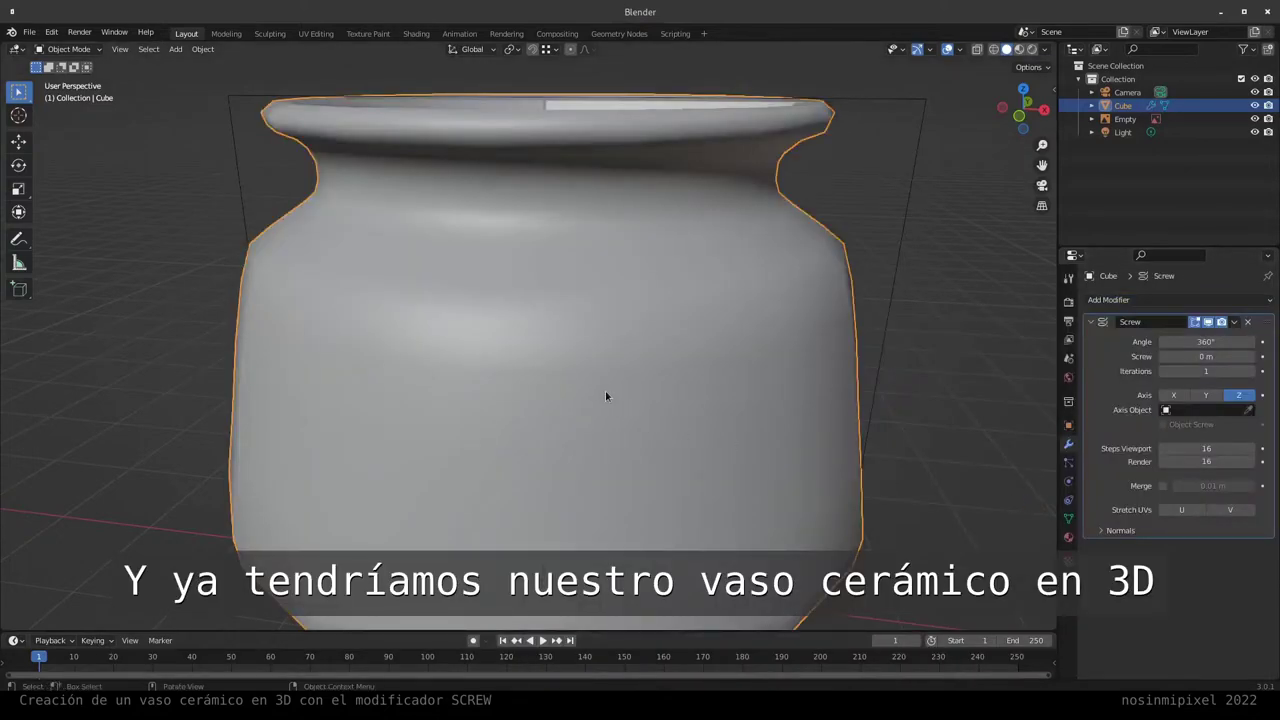
pyautogui.scroll(-3, 605, 391)
pyautogui.moveTo(603, 391)
pyautogui.mouseDown(button='middle')
pyautogui.moveTo(580, 377)
pyautogui.moveTo(553, 431)
pyautogui.moveTo(534, 377)
pyautogui.moveTo(489, 383)
pyautogui.moveTo(486, 397)
pyautogui.mouseUp(button='middle')
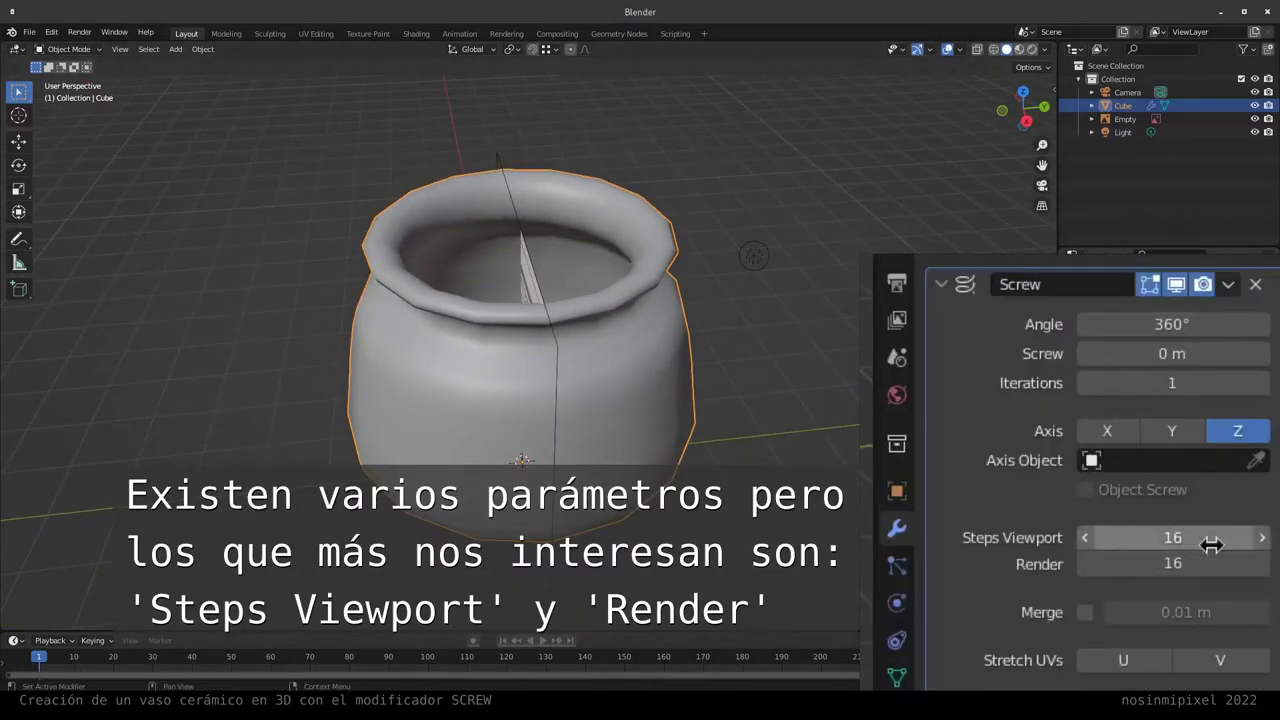
# Step: Raise the Screw modifier's Steps Viewport from 16 to 24
pyautogui.click(1263, 538)
pyautogui.click(1263, 538)
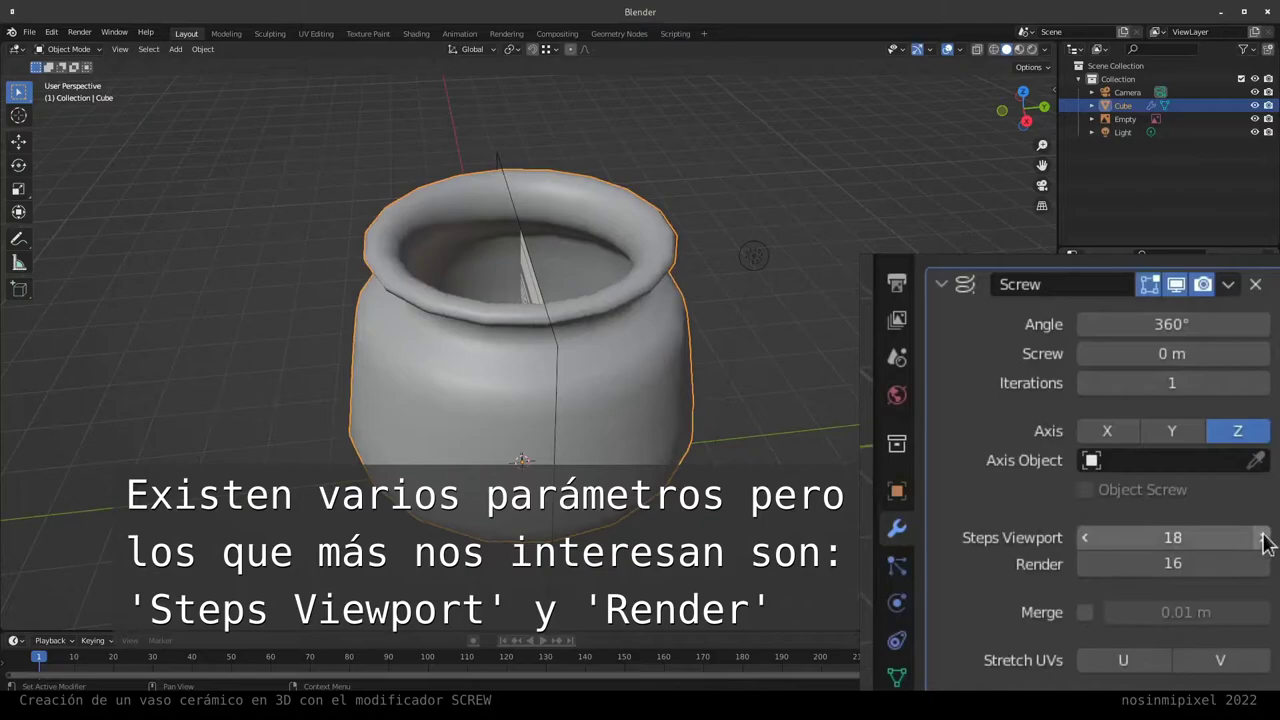
pyautogui.click(1263, 538)
pyautogui.click(1263, 538)
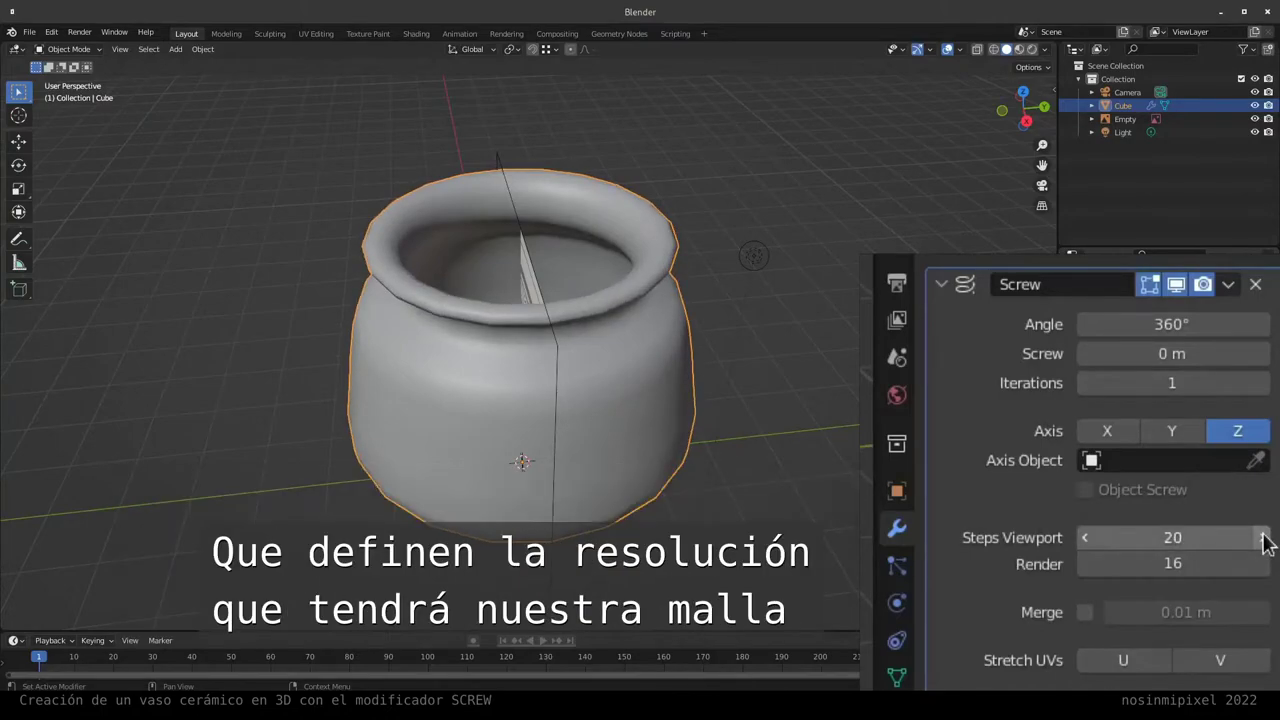
pyautogui.click(1263, 538)
pyautogui.click(1263, 538)
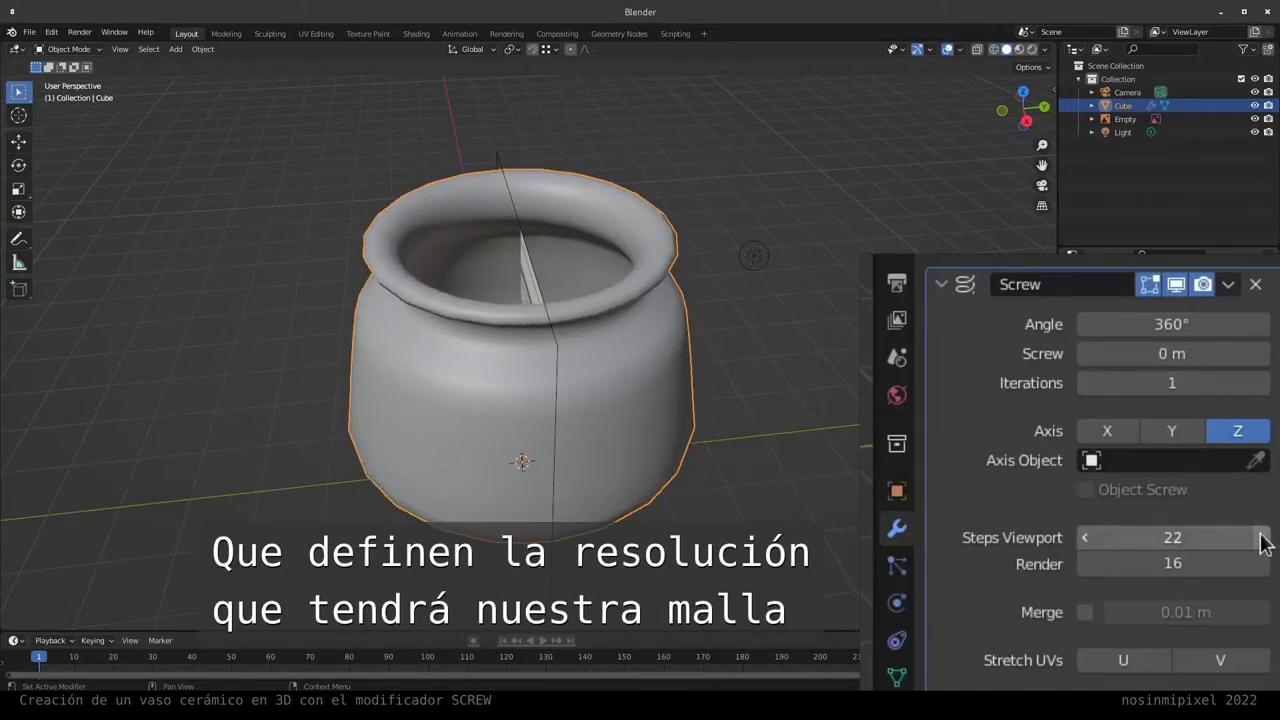
pyautogui.moveTo(548, 378)
pyautogui.mouseDown(button='middle')
pyautogui.moveTo(565, 330)
pyautogui.moveTo(558, 273)
pyautogui.moveTo(520, 338)
pyautogui.mouseUp(button='middle')
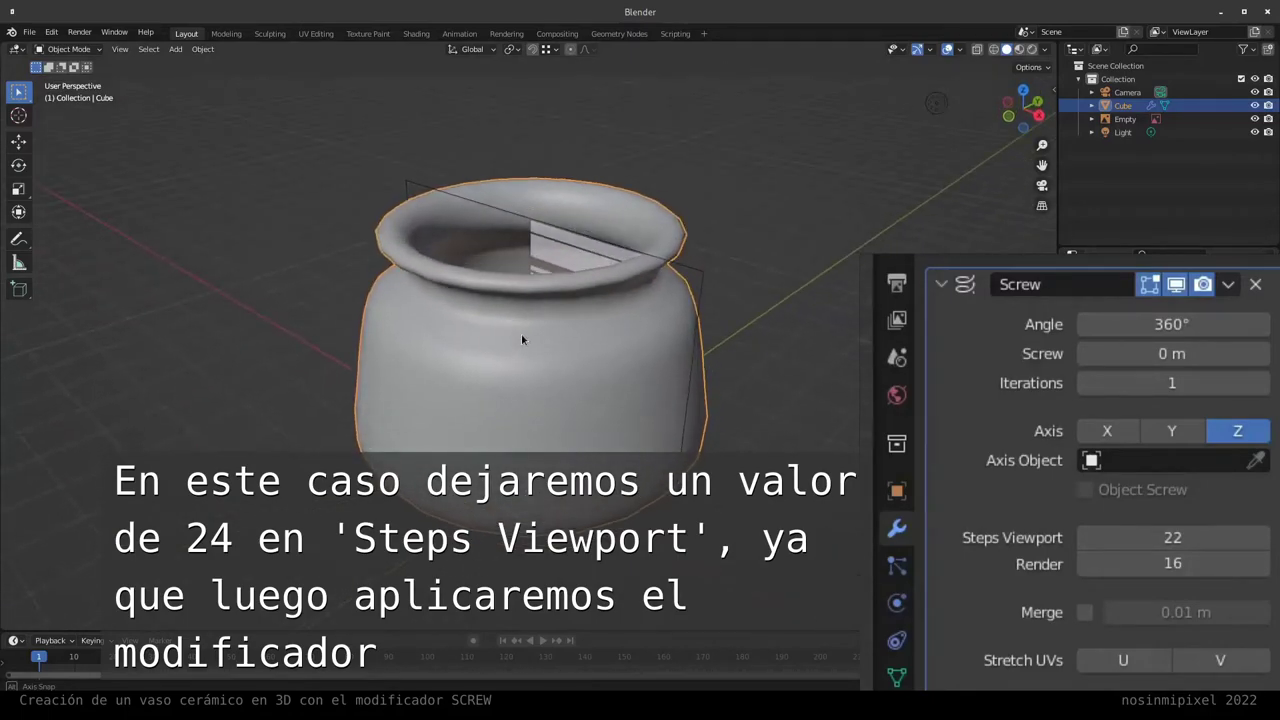
pyautogui.click(1263, 538)
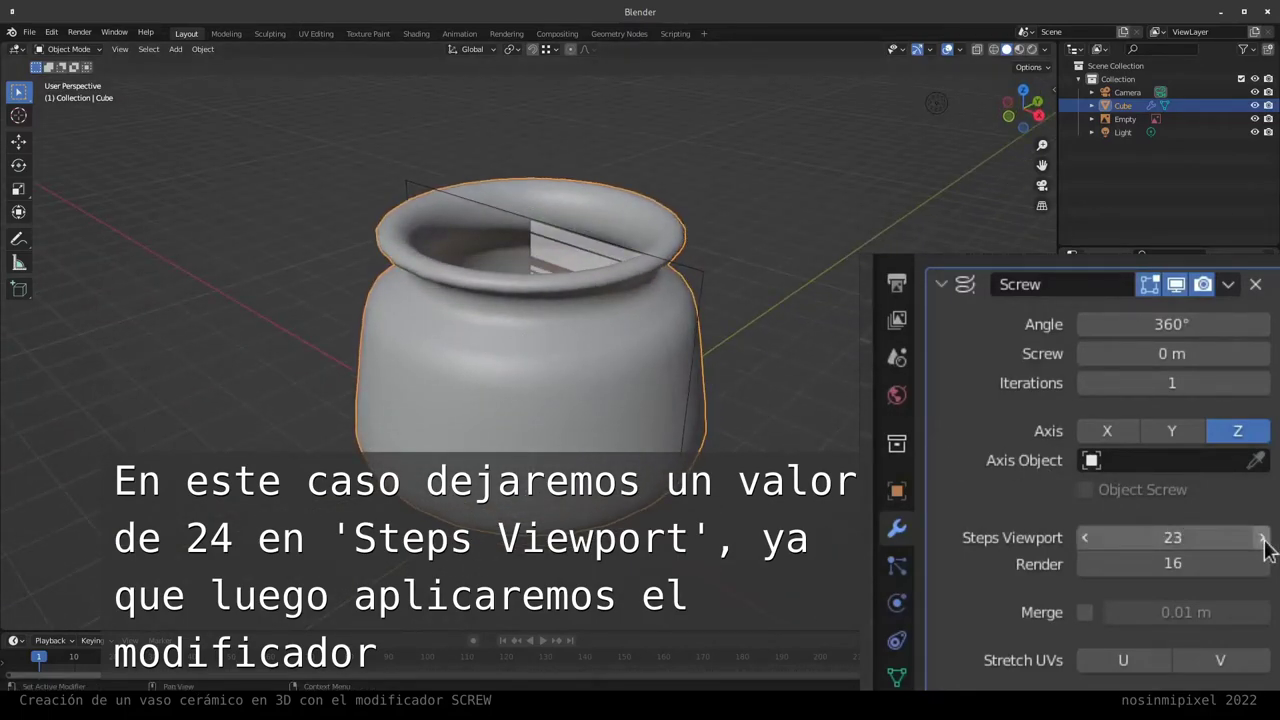
pyautogui.click(1263, 538)
pyautogui.moveTo(550, 321)
pyautogui.mouseDown(button='middle')
pyautogui.moveTo(580, 320)
pyautogui.moveTo(486, 357)
pyautogui.moveTo(327, 342)
pyautogui.moveTo(440, 353)
pyautogui.mouseUp(button='middle')
# Step: Check the smoother vase in Wireframe shading, then switch back to Solid
pyautogui.press('z')
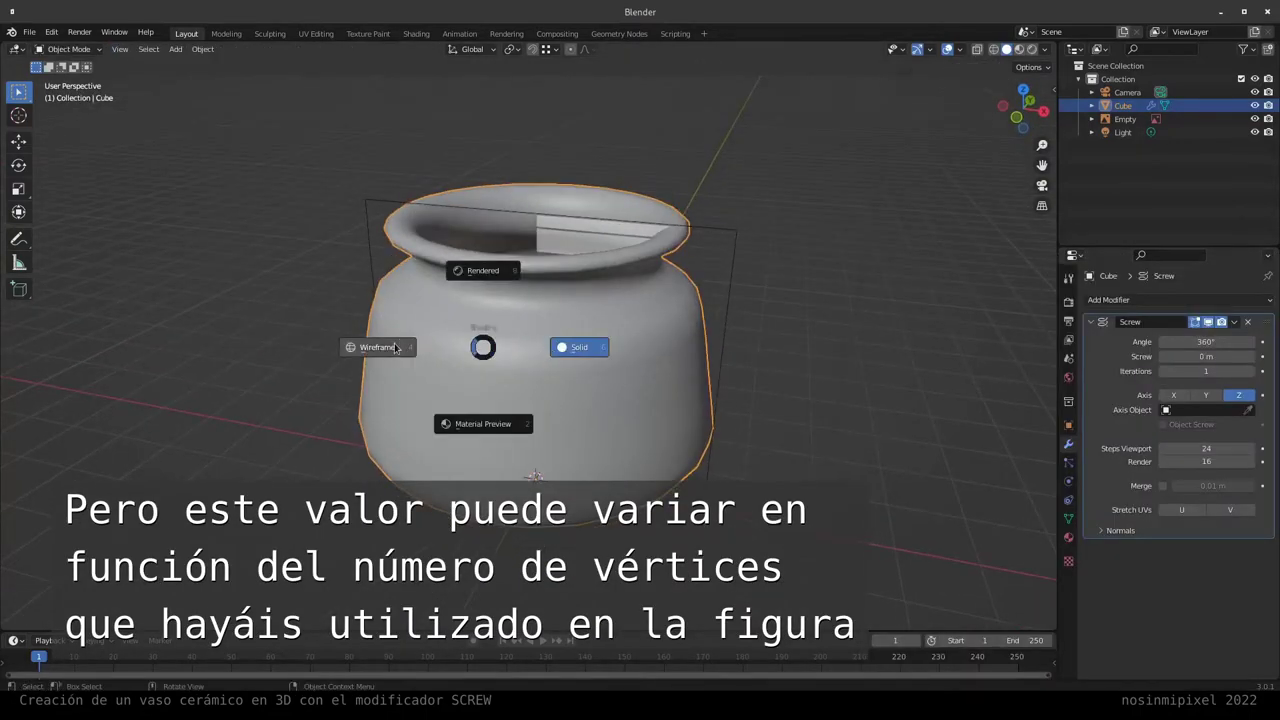
pyautogui.click(430, 347)
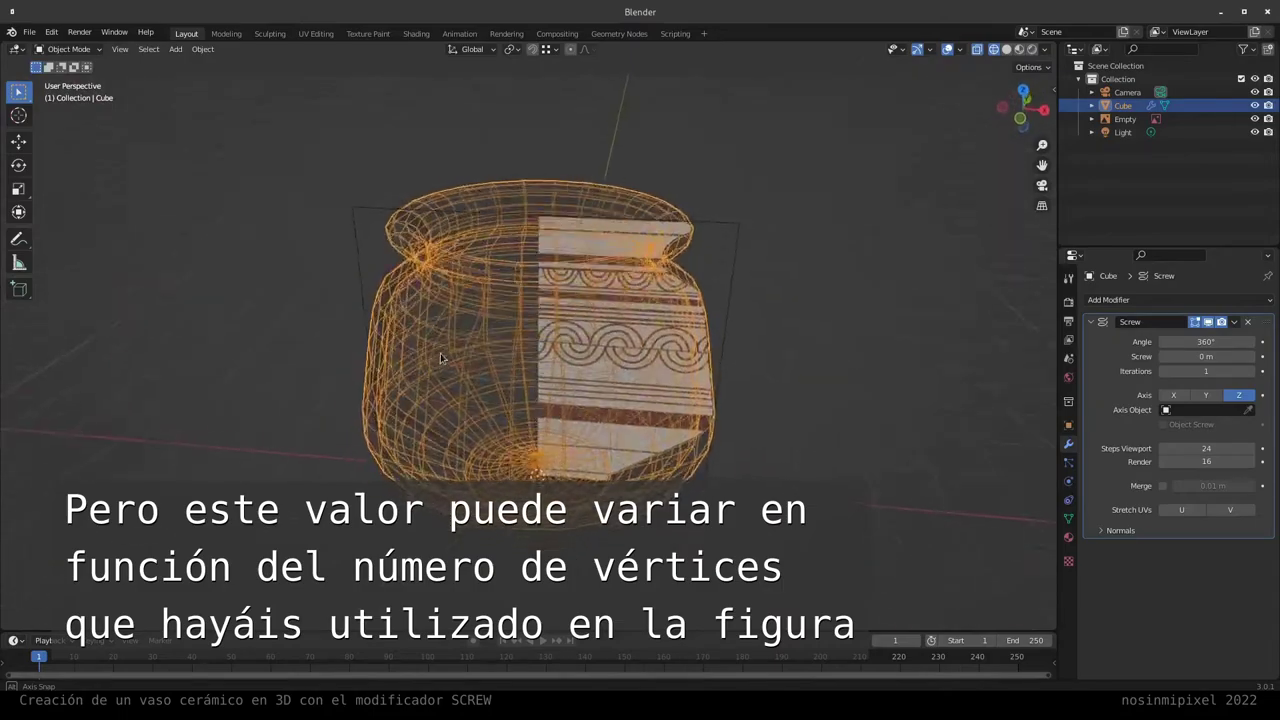
pyautogui.press('z')
pyautogui.click(511, 368)
pyautogui.moveTo(511, 374); pyautogui.dragTo(489, 371, button='middle')
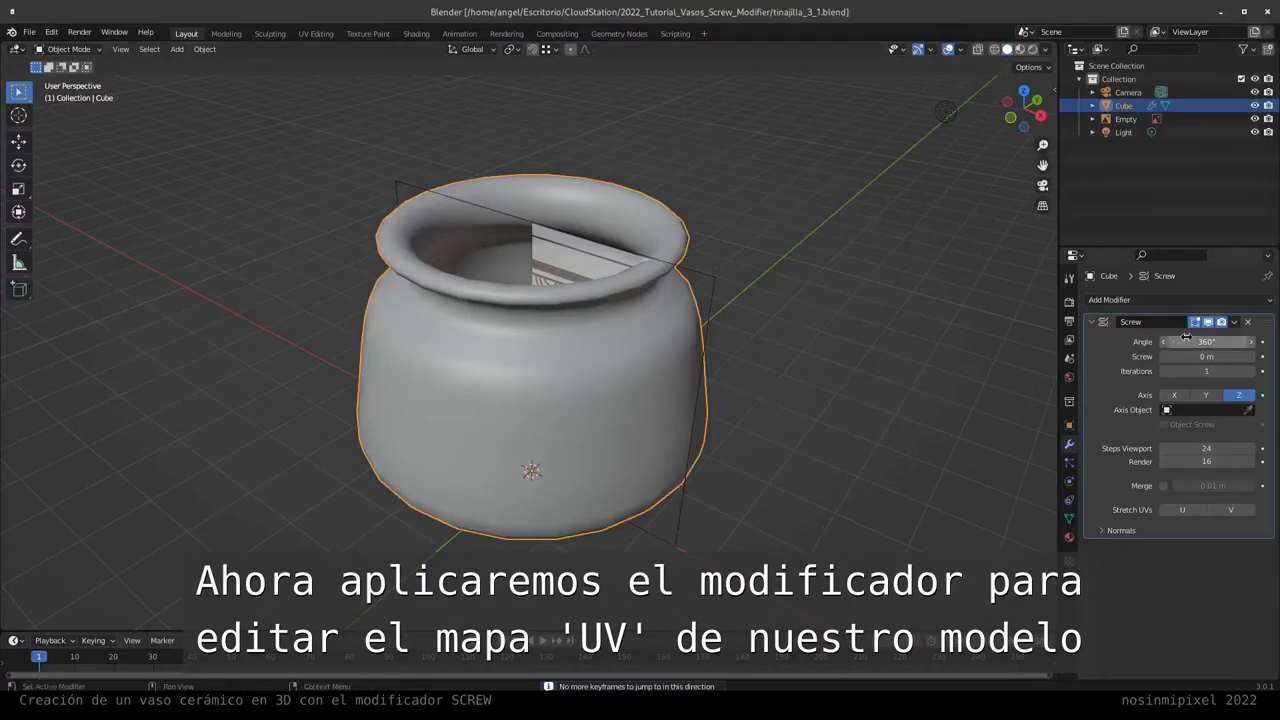
# Step: Apply the Screw modifier from its dropdown menu, leaving the modifier stack empty
pyautogui.click(1235, 325)
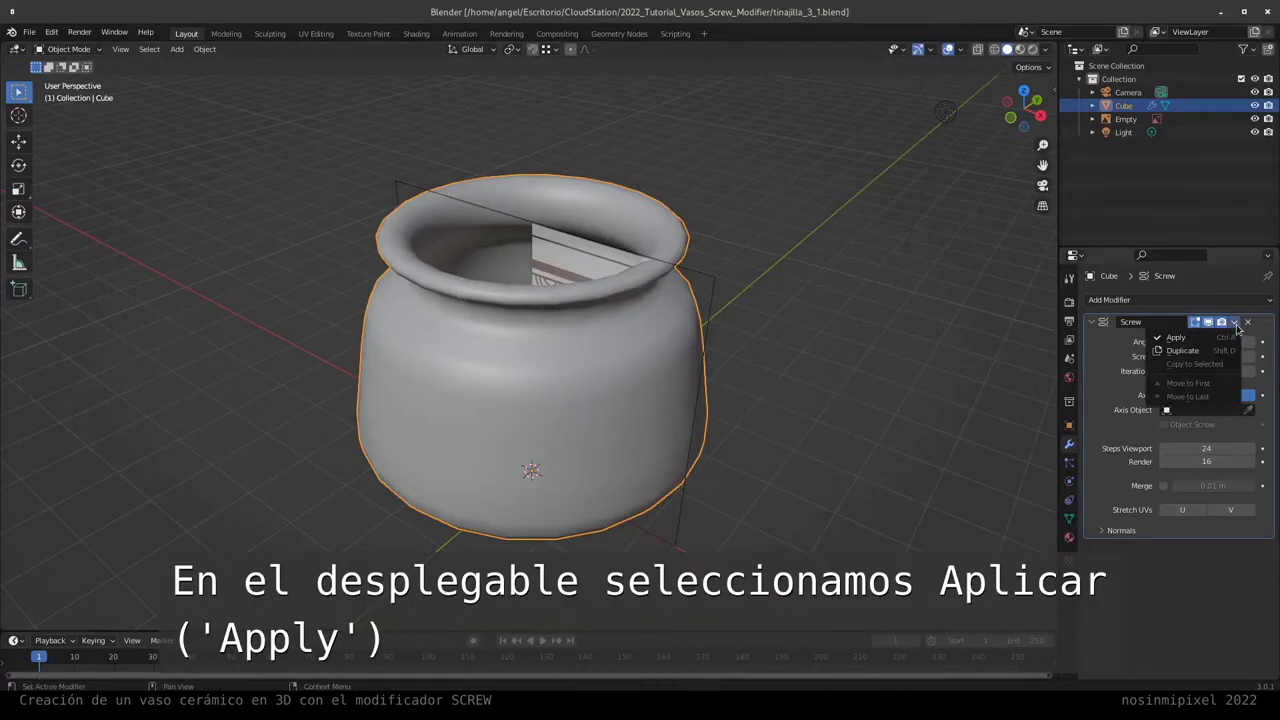
pyautogui.click(1212, 342)
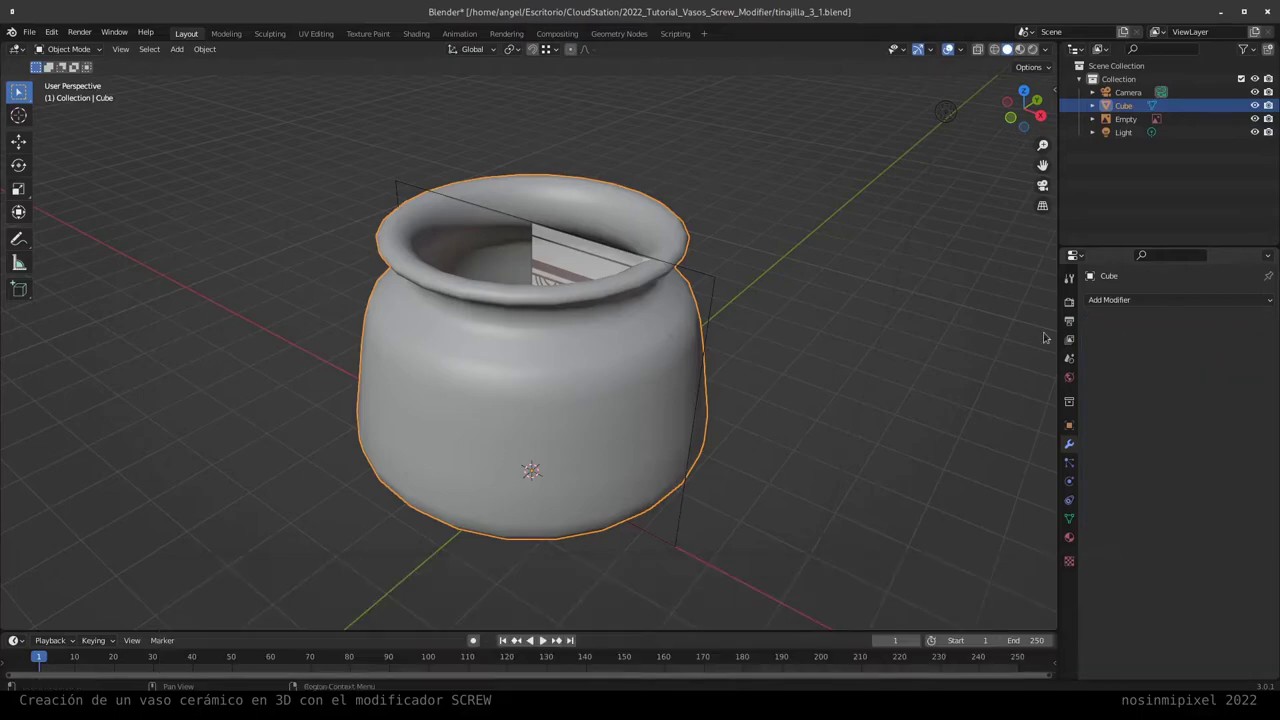
# Step: In UV Editing, select all the vase's UVs and set the pivot point to 2D Cursor
pyautogui.click(316, 34)
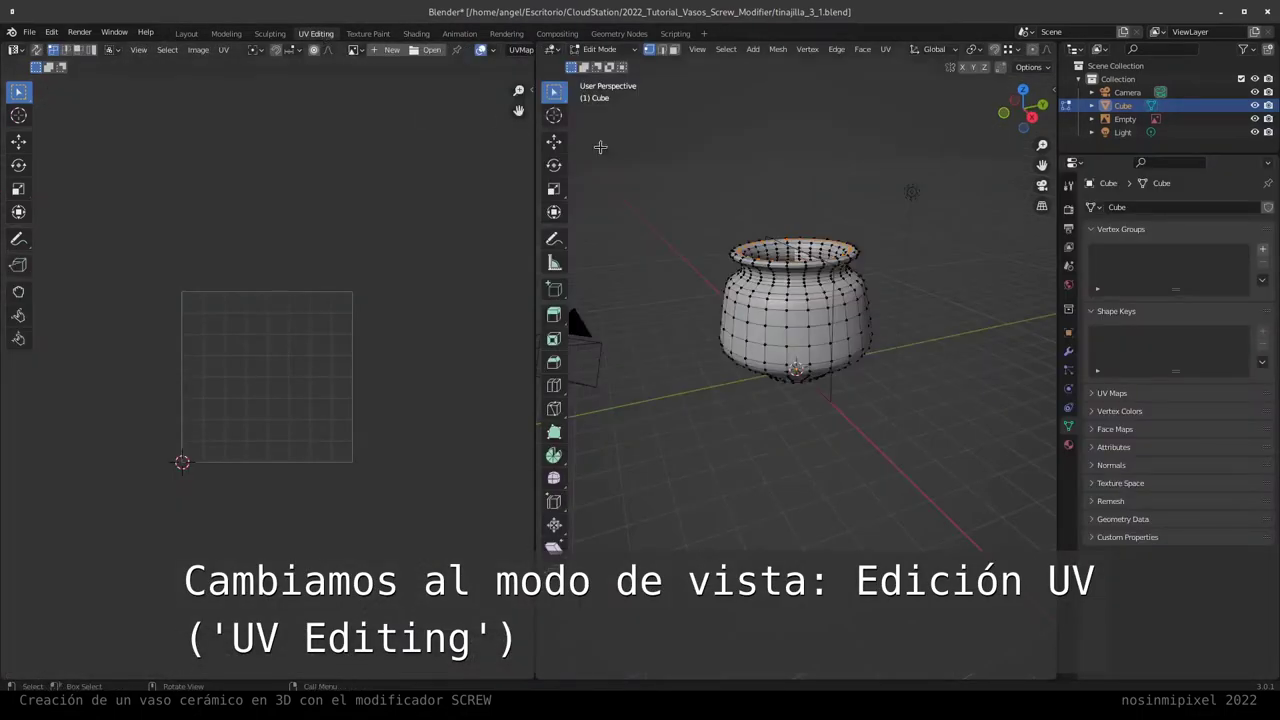
pyautogui.press('a')
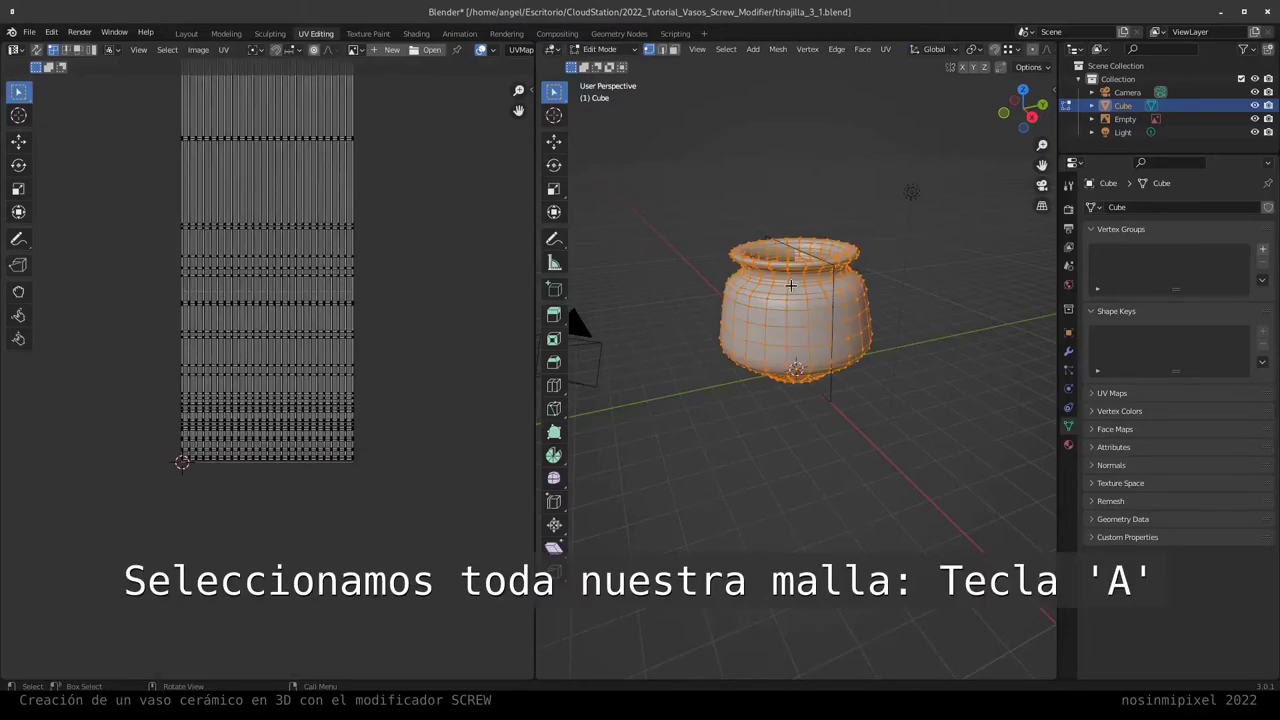
pyautogui.press('a')
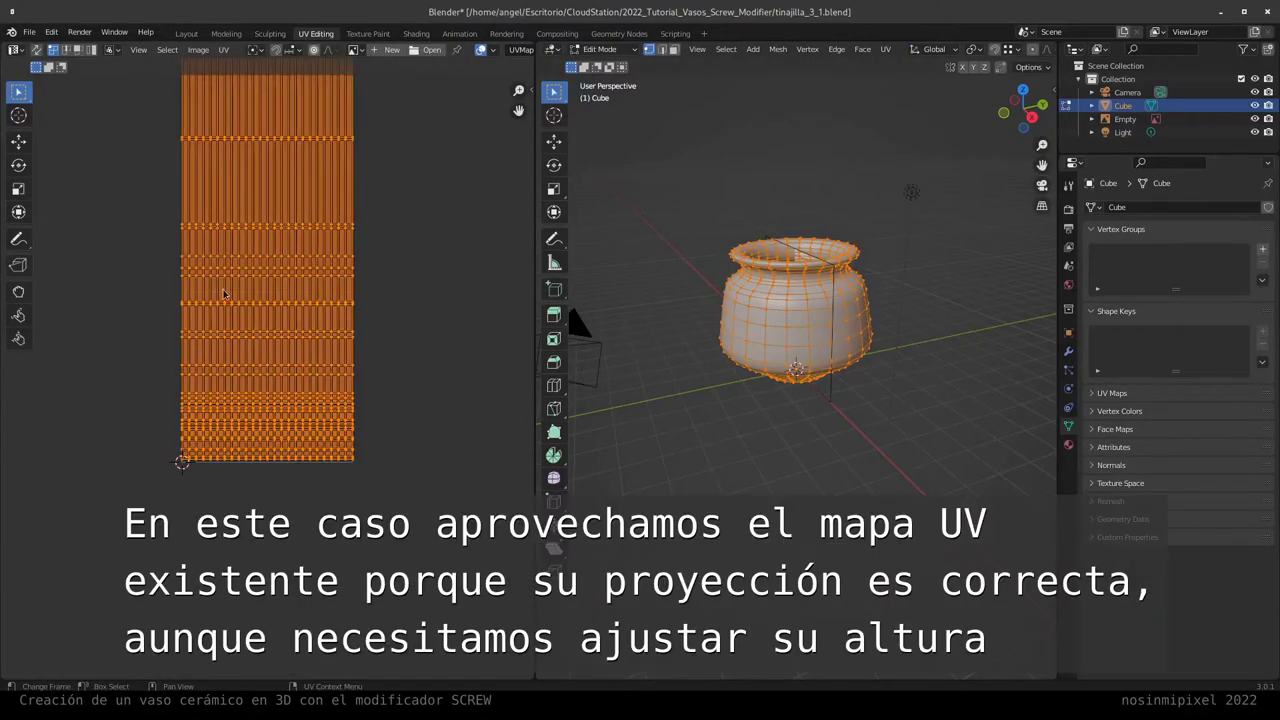
pyautogui.press('s')
pyautogui.press('y')
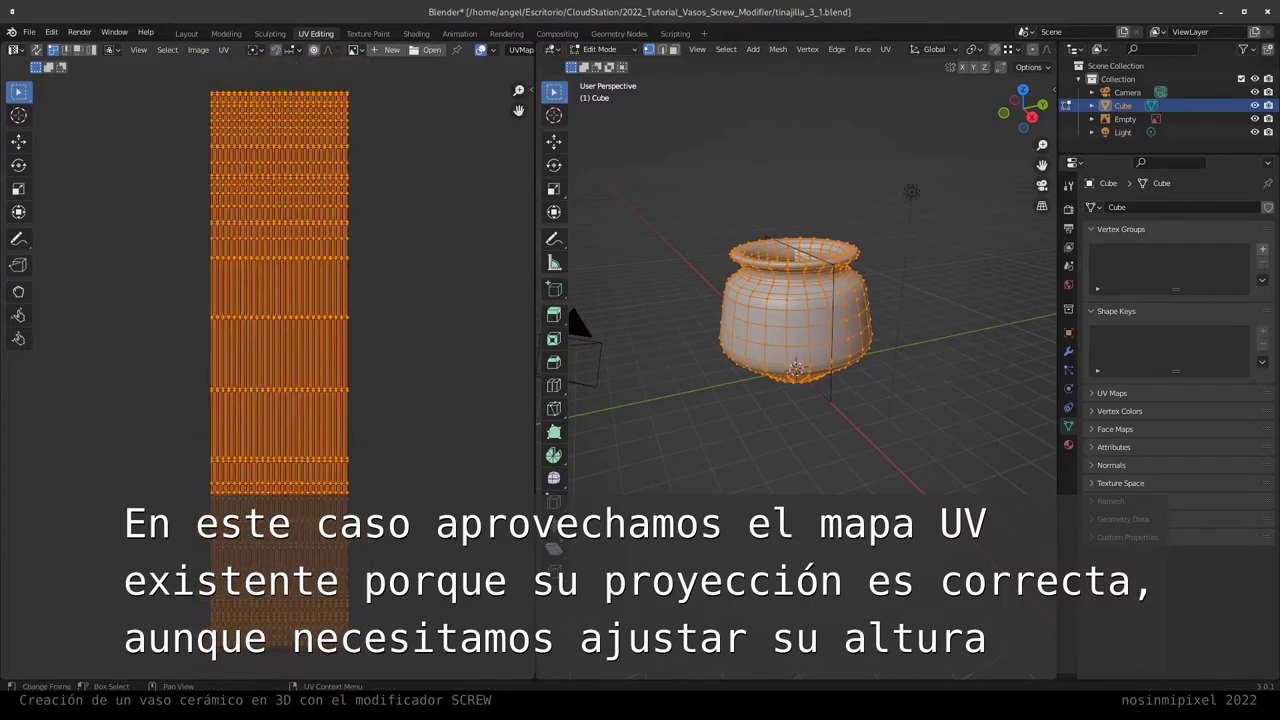
pyautogui.click(256, 50)
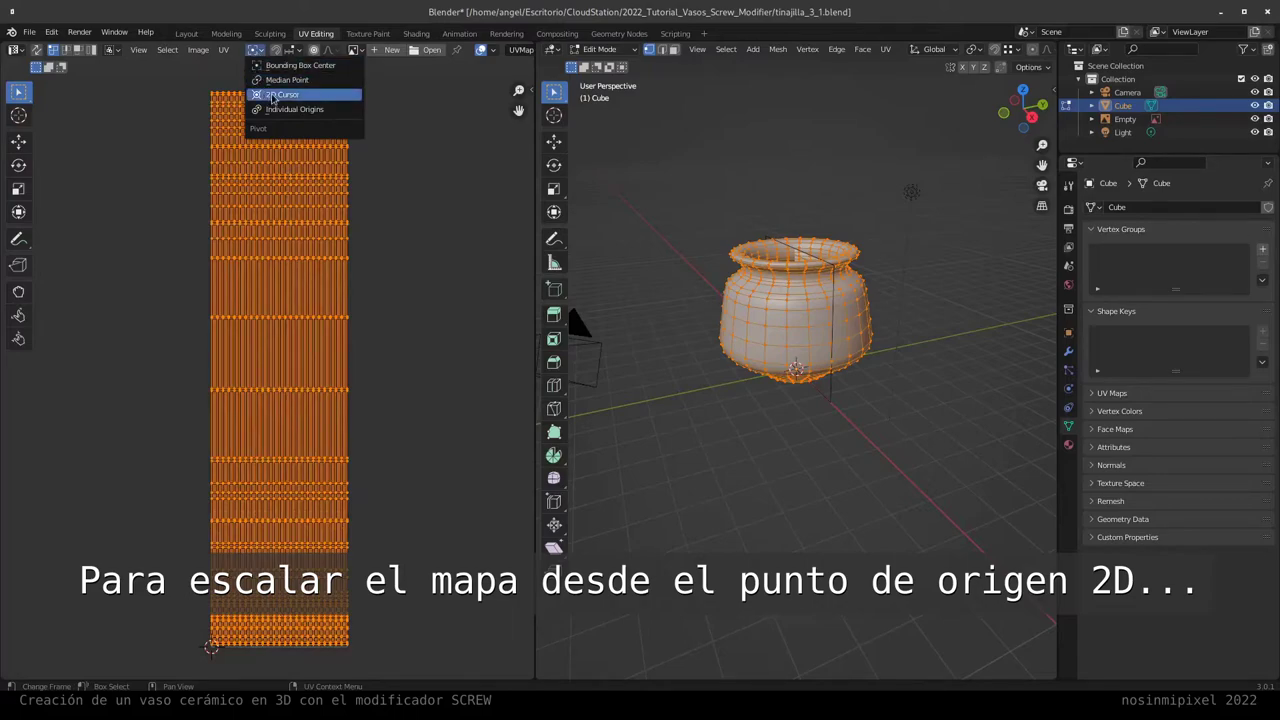
pyautogui.click(274, 97)
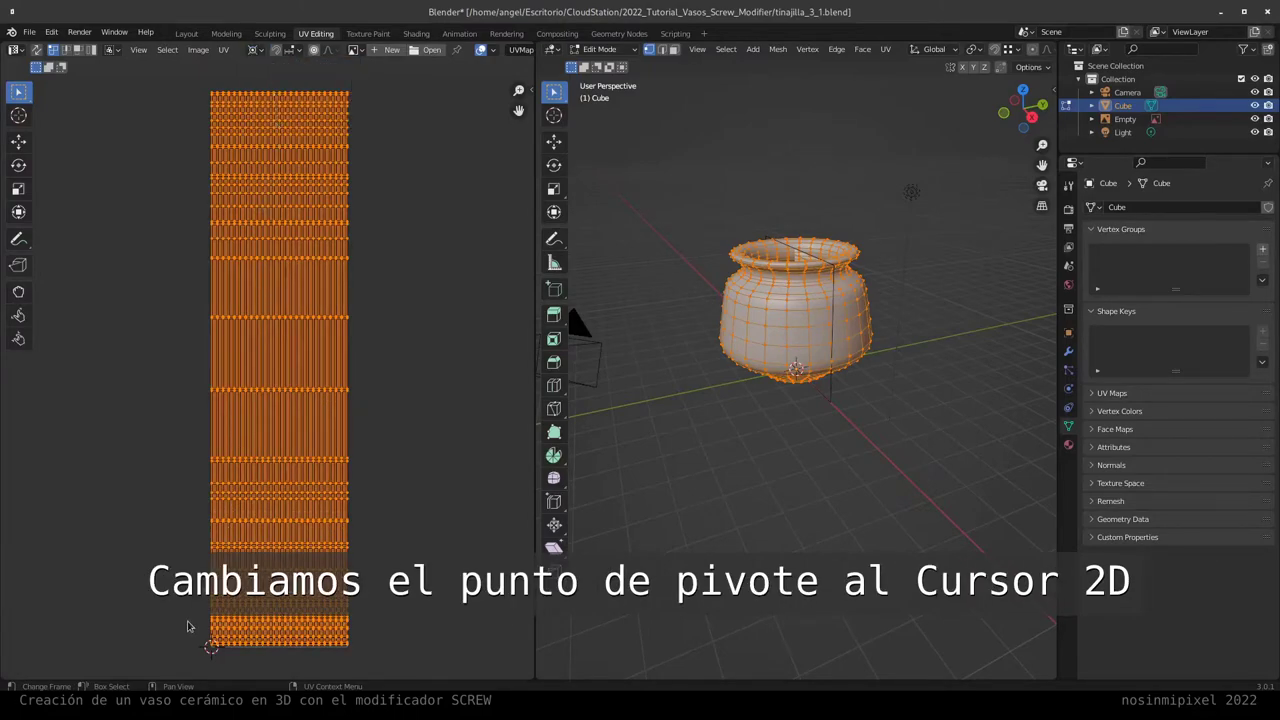
# Step: Scale the UV map along Y until it exactly fills the image bounds, then leave edit mode
pyautogui.press('s')
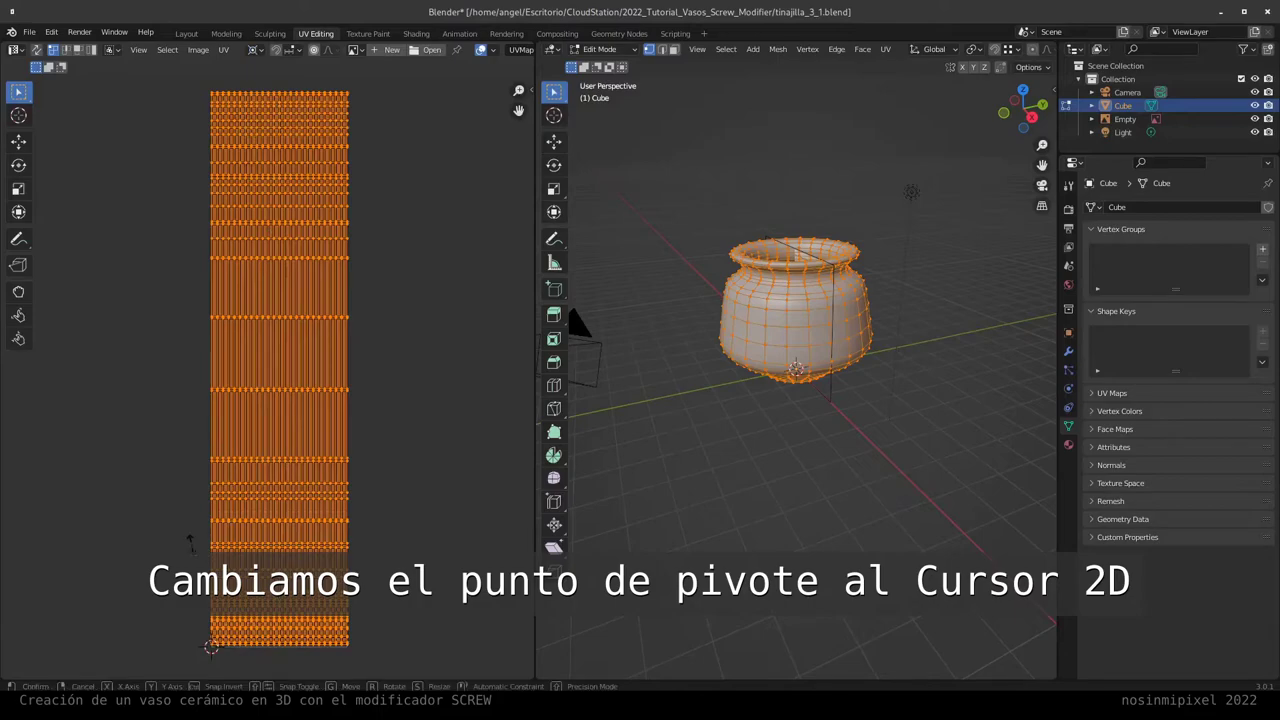
pyautogui.press('y')
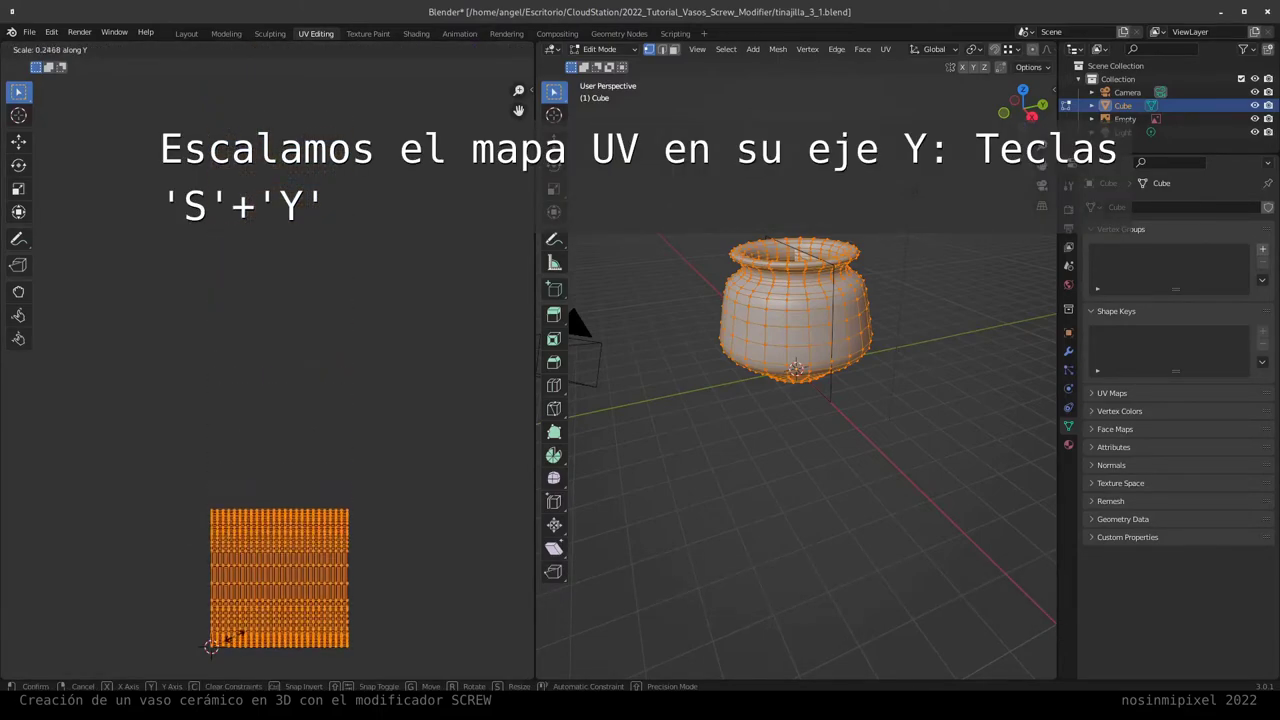
pyautogui.click(230, 608)
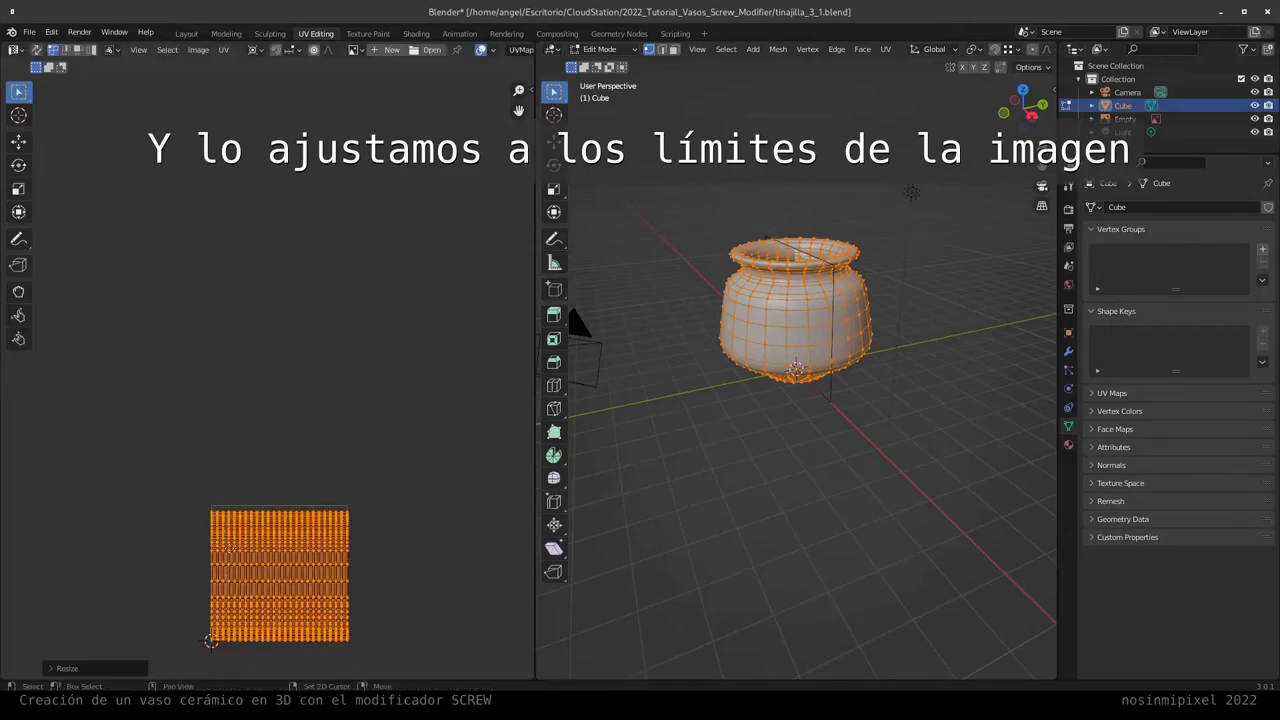
pyautogui.moveTo(229, 608); pyautogui.dragTo(233, 464, button='middle')
pyautogui.scroll(5, 203, 399)
pyautogui.scroll(1, 203, 399)
pyautogui.moveTo(203, 399); pyautogui.dragTo(178, 307, button='middle')
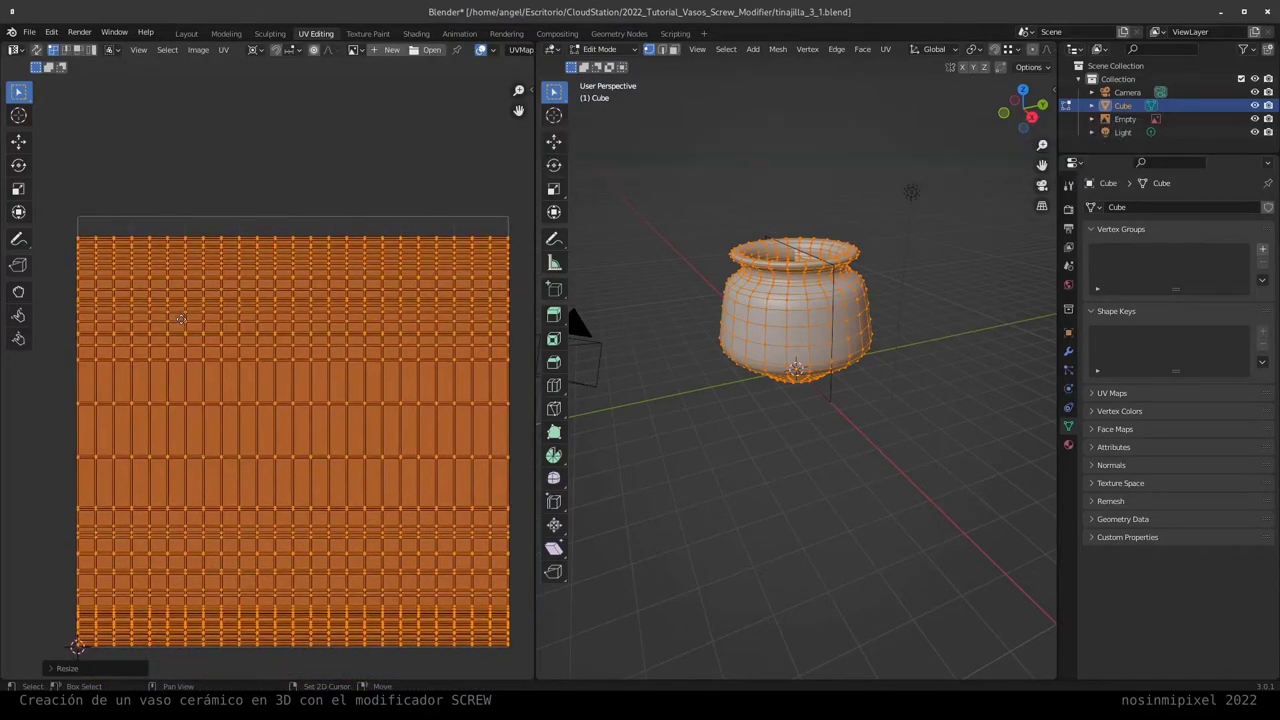
pyautogui.press('s')
pyautogui.press('y')
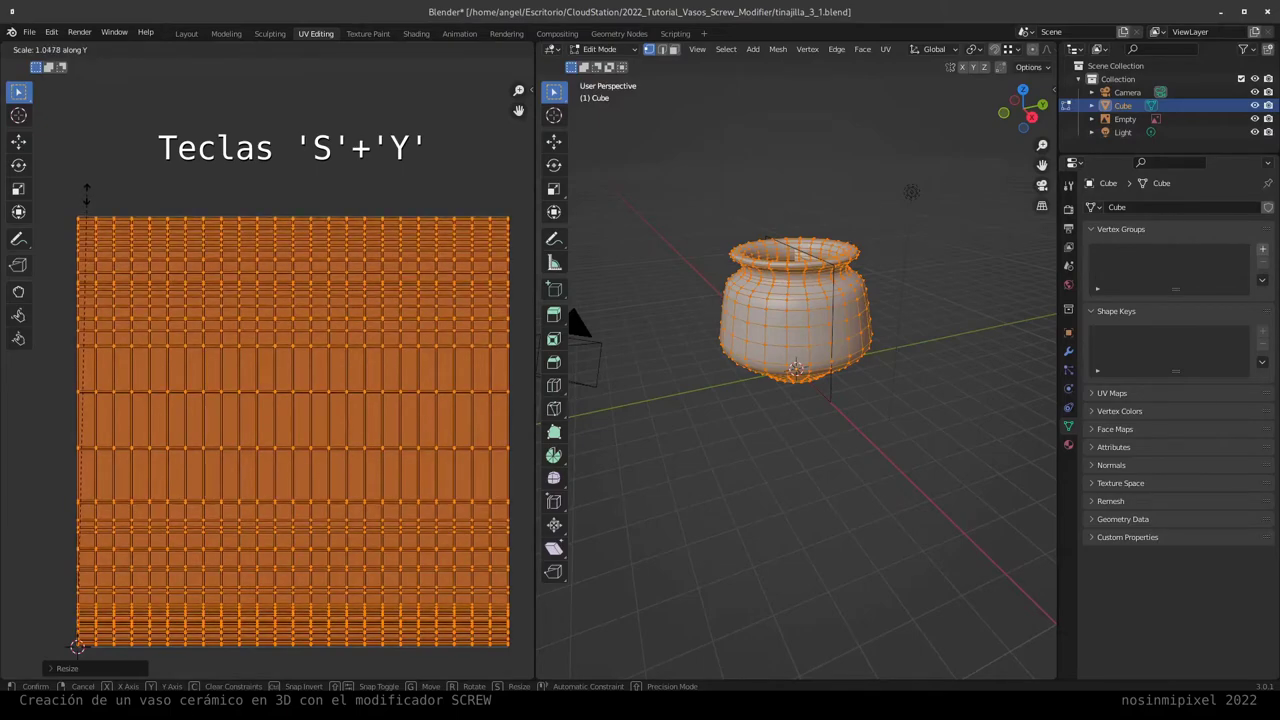
pyautogui.click(88, 198)
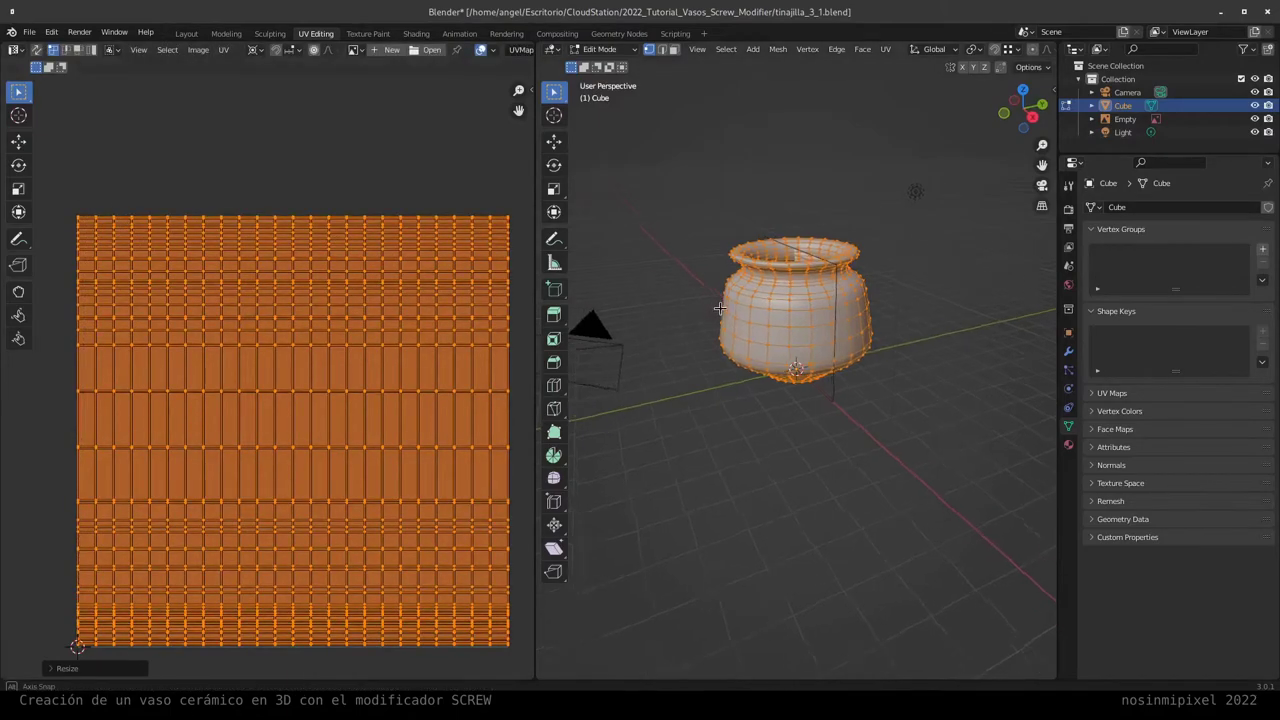
pyautogui.moveTo(707, 314); pyautogui.dragTo(745, 322, button='middle')
pyautogui.press('Tab')
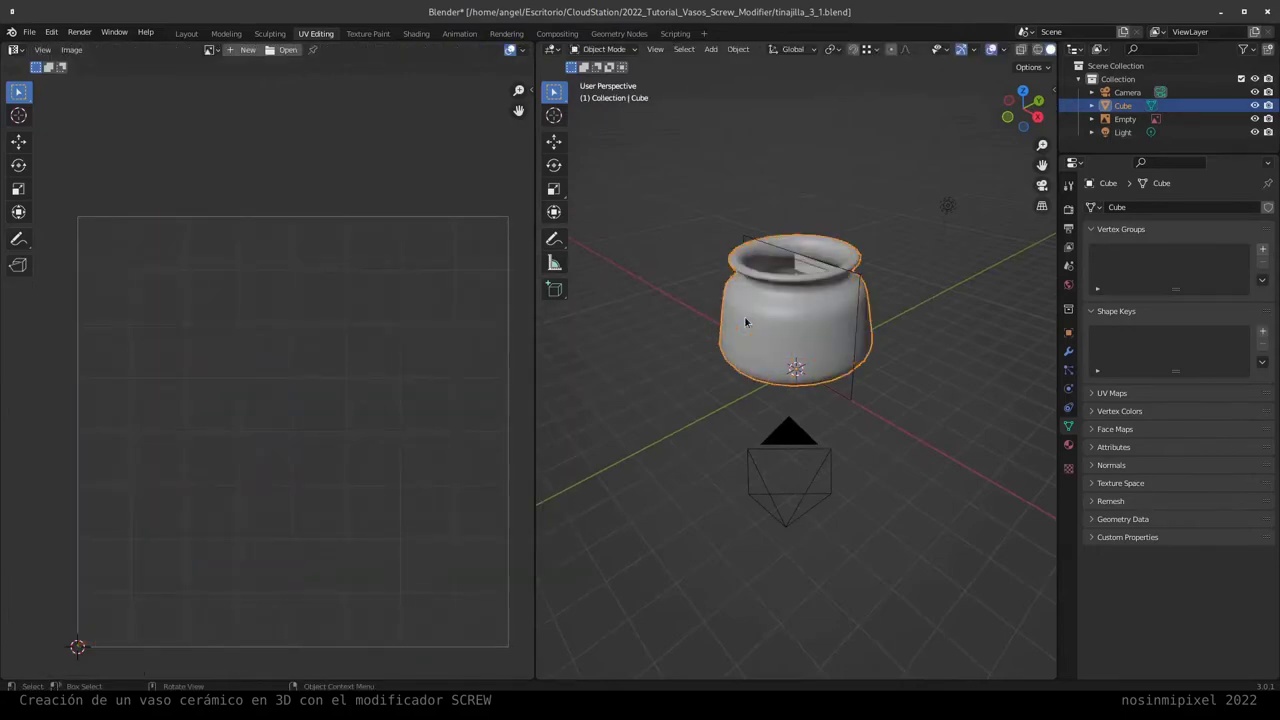
# Step: In the Shading workspace, add an Image Texture node loaded with Texturas/deco-1-1.png
pyautogui.click(415, 33)
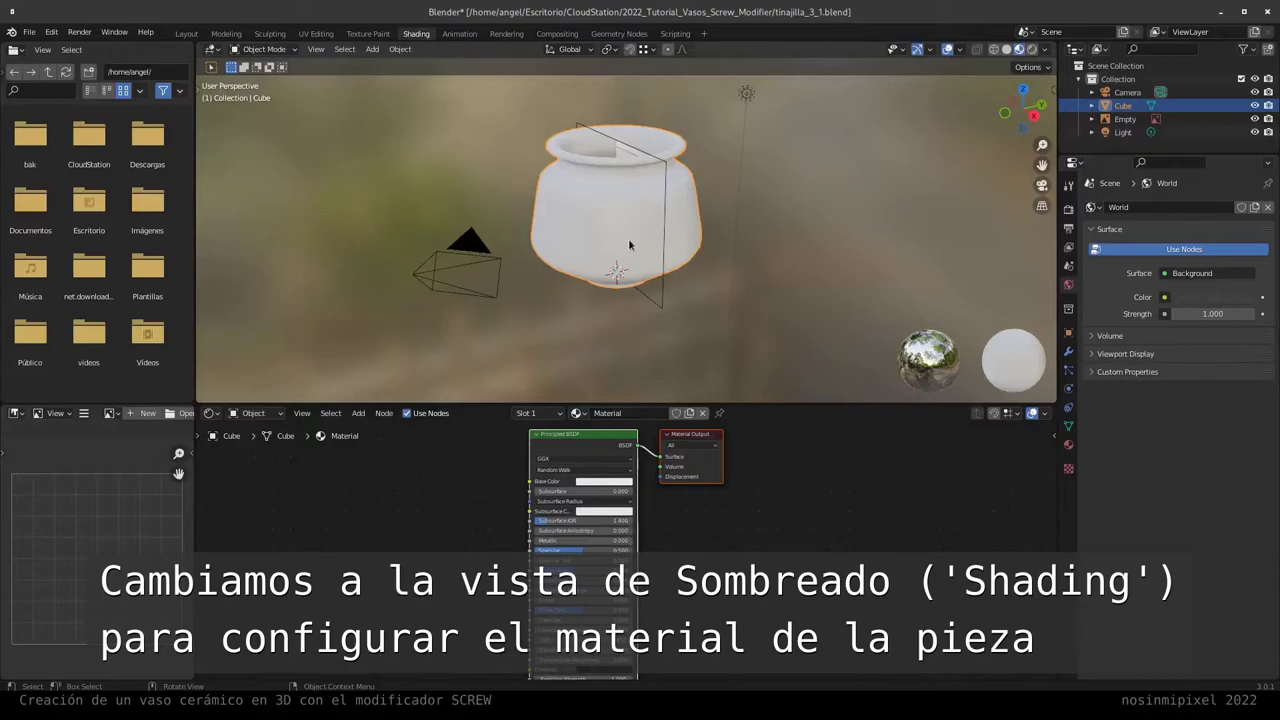
pyautogui.moveTo(624, 236)
pyautogui.mouseDown(button='middle')
pyautogui.moveTo(609, 238)
pyautogui.moveTo(619, 250)
pyautogui.mouseUp(button='middle')
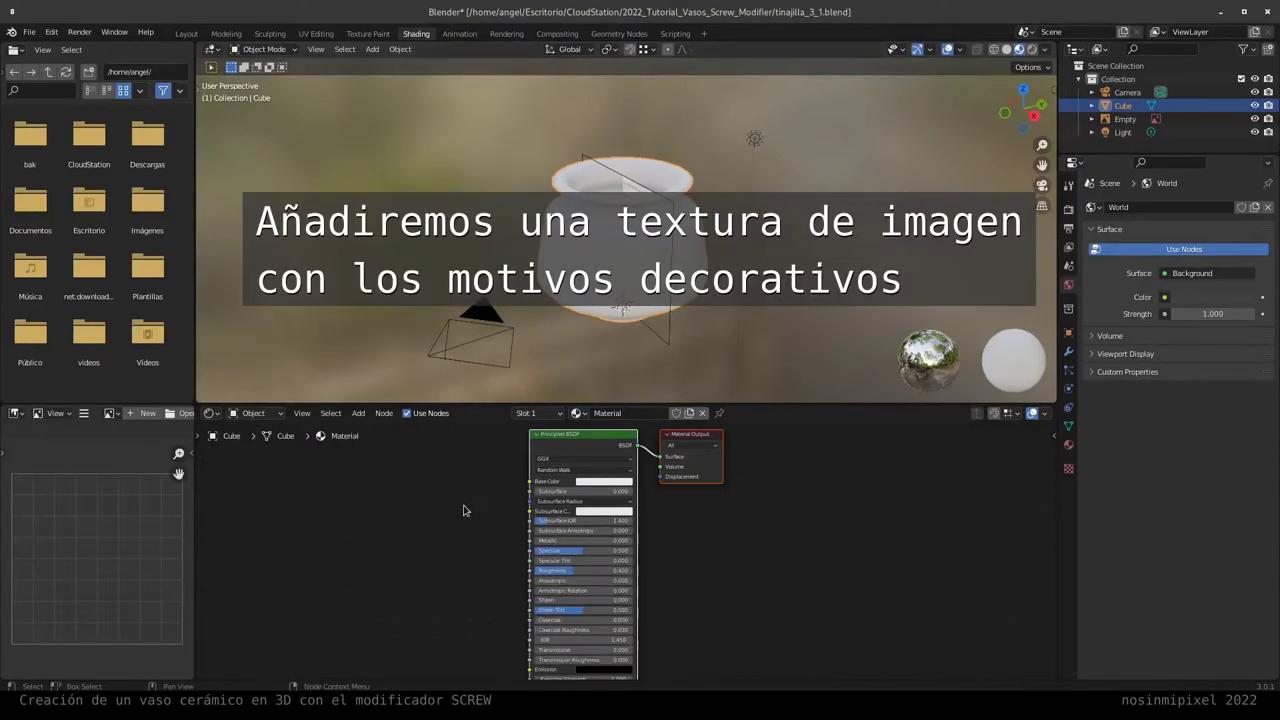
pyautogui.hotkey('shift', 'a')
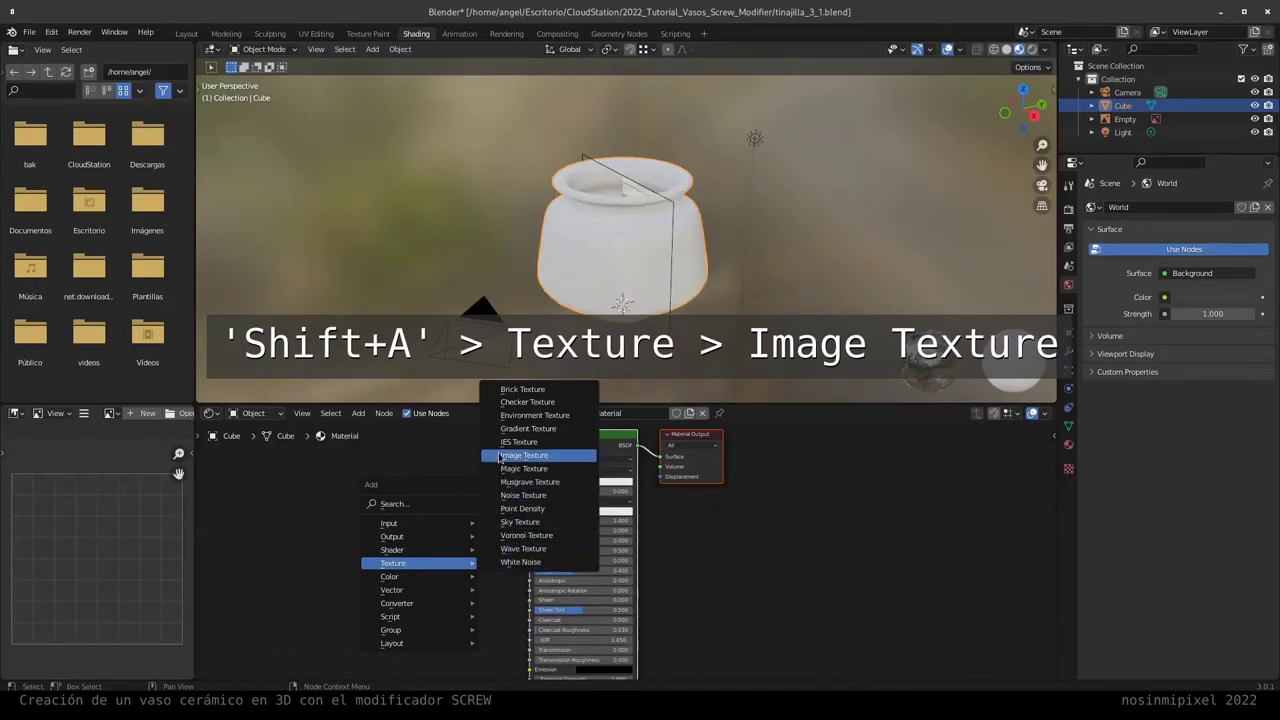
pyautogui.click(500, 457)
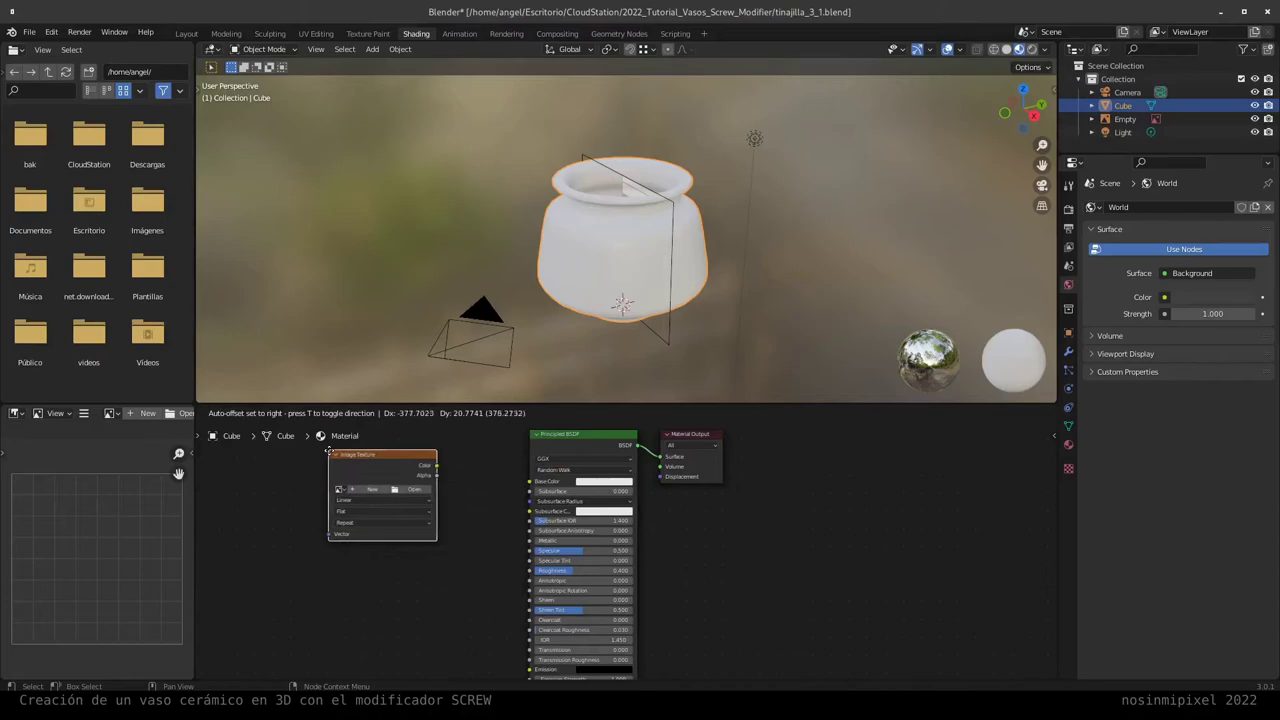
pyautogui.click(330, 452)
pyautogui.click(404, 489)
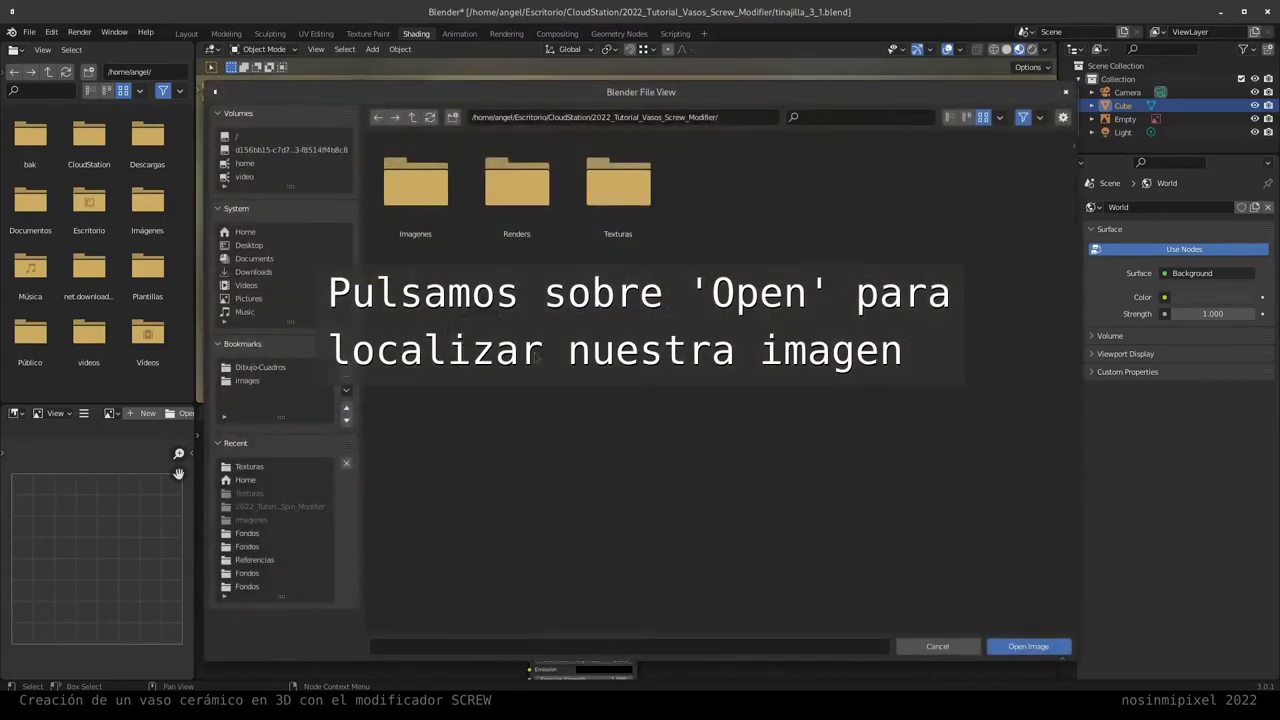
pyautogui.doubleClick(626, 189)
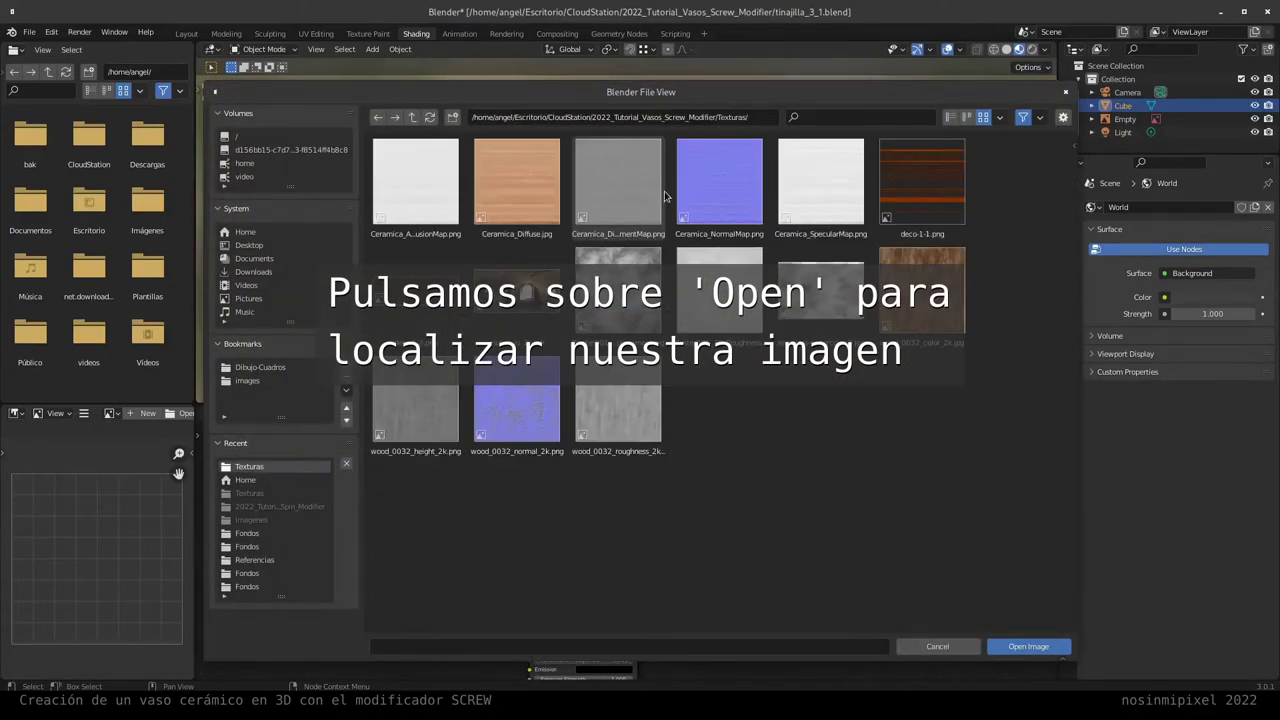
pyautogui.click(906, 195)
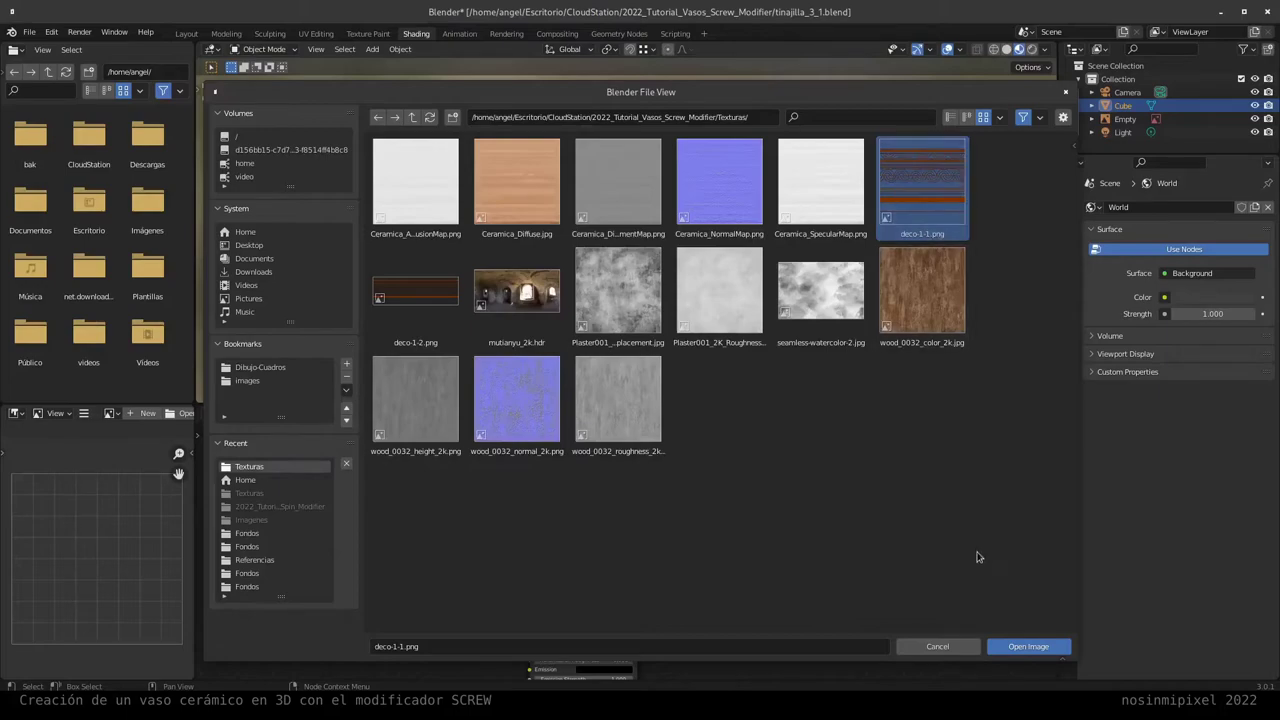
pyautogui.click(1022, 646)
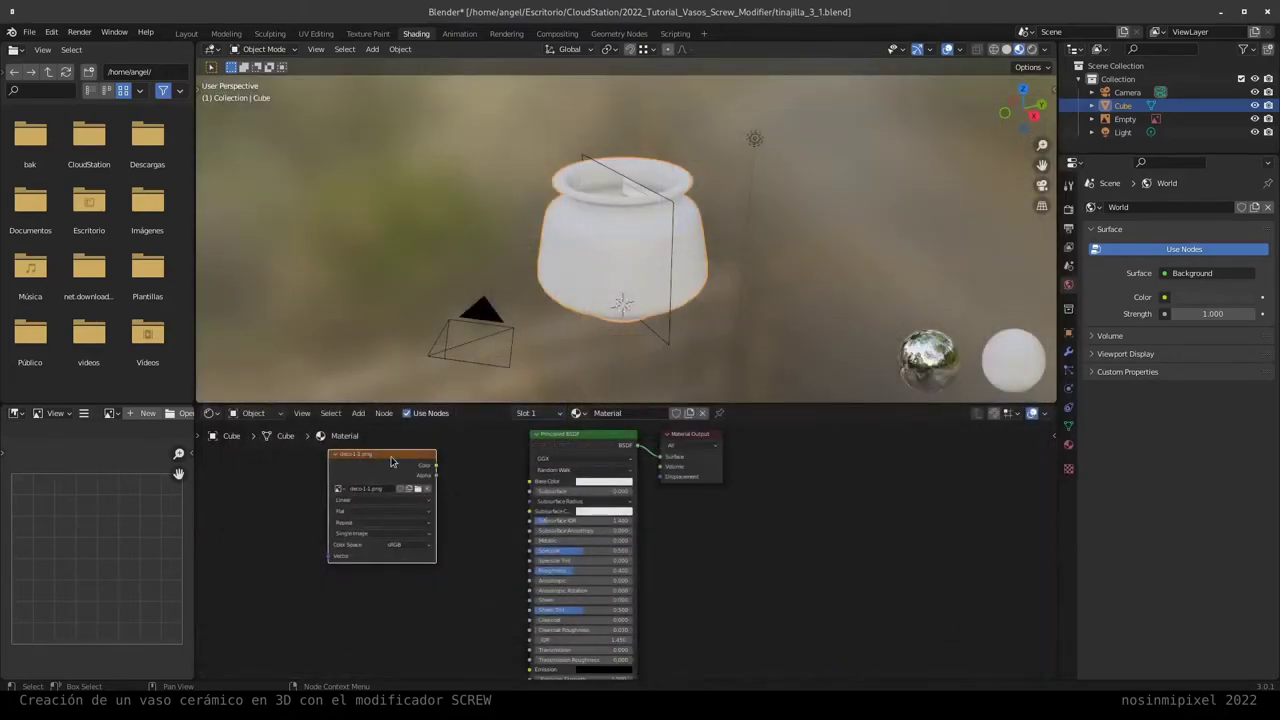
# Step: Position the deco-1-1.png image node beside the shader and feed its Color into Base Color
pyautogui.moveTo(392, 461)
pyautogui.mouseDown()
pyautogui.moveTo(355, 453)
pyautogui.moveTo(529, 481)
pyautogui.mouseUp()
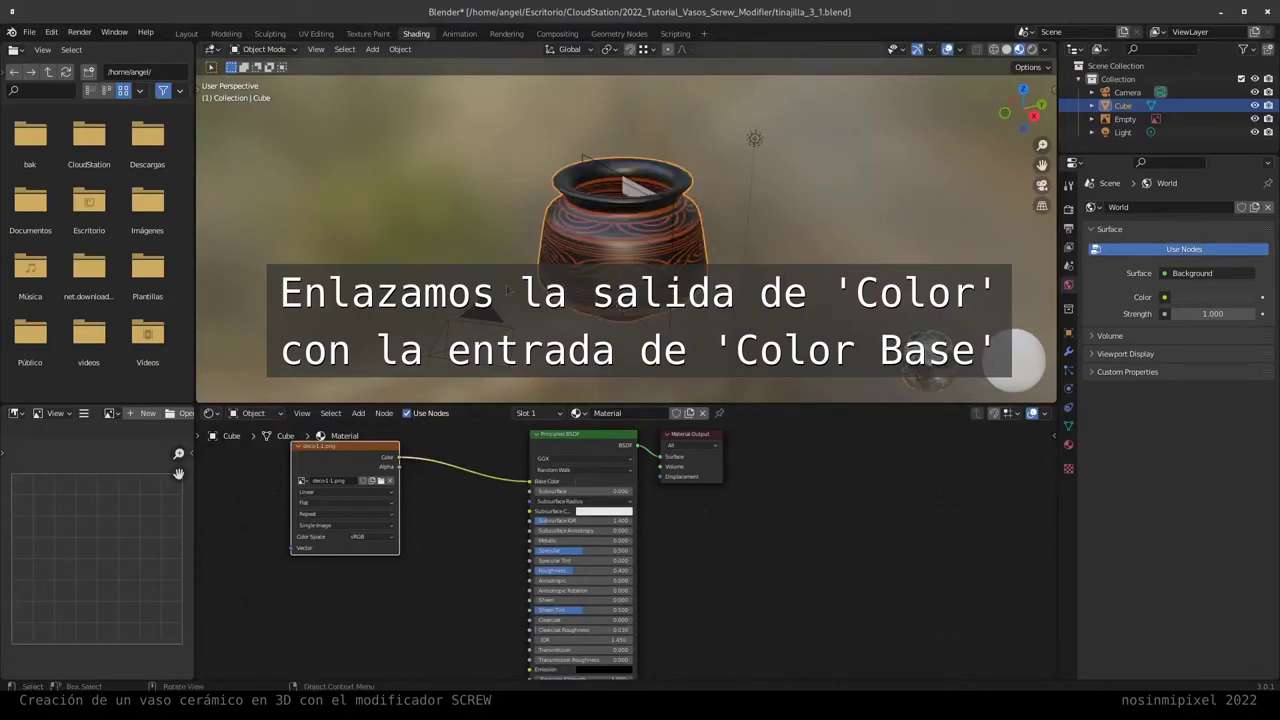
pyautogui.scroll(2, 622, 272)
pyautogui.scroll(2, 622, 272)
pyautogui.scroll(1, 622, 272)
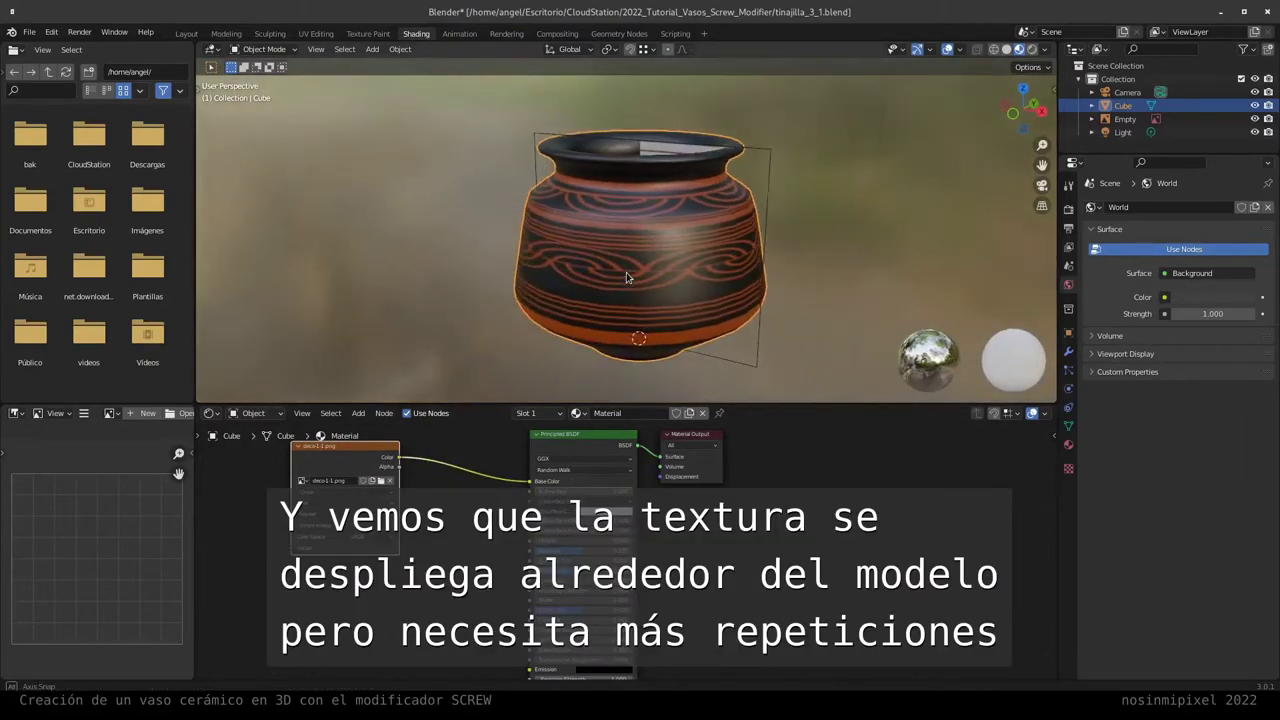
pyautogui.moveTo(312, 447); pyautogui.dragTo(373, 457)
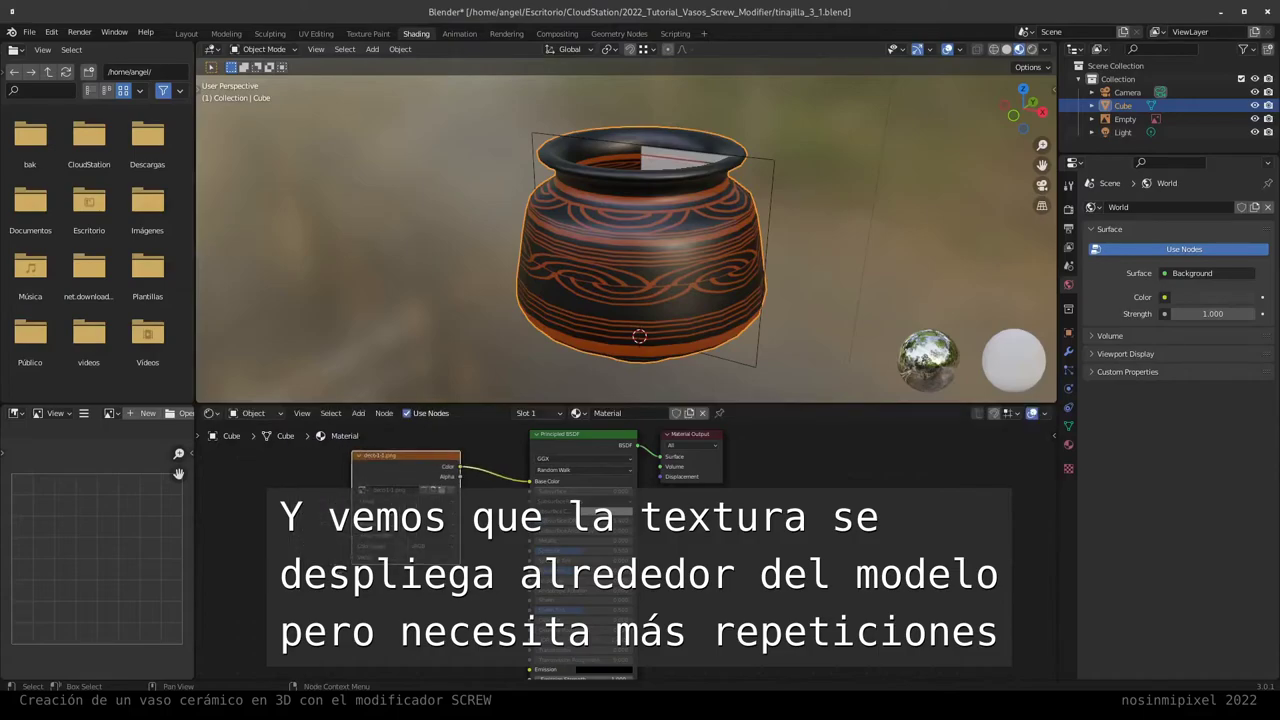
pyautogui.scroll(-2, 689, 467)
pyautogui.hotkey('shift', 'a')
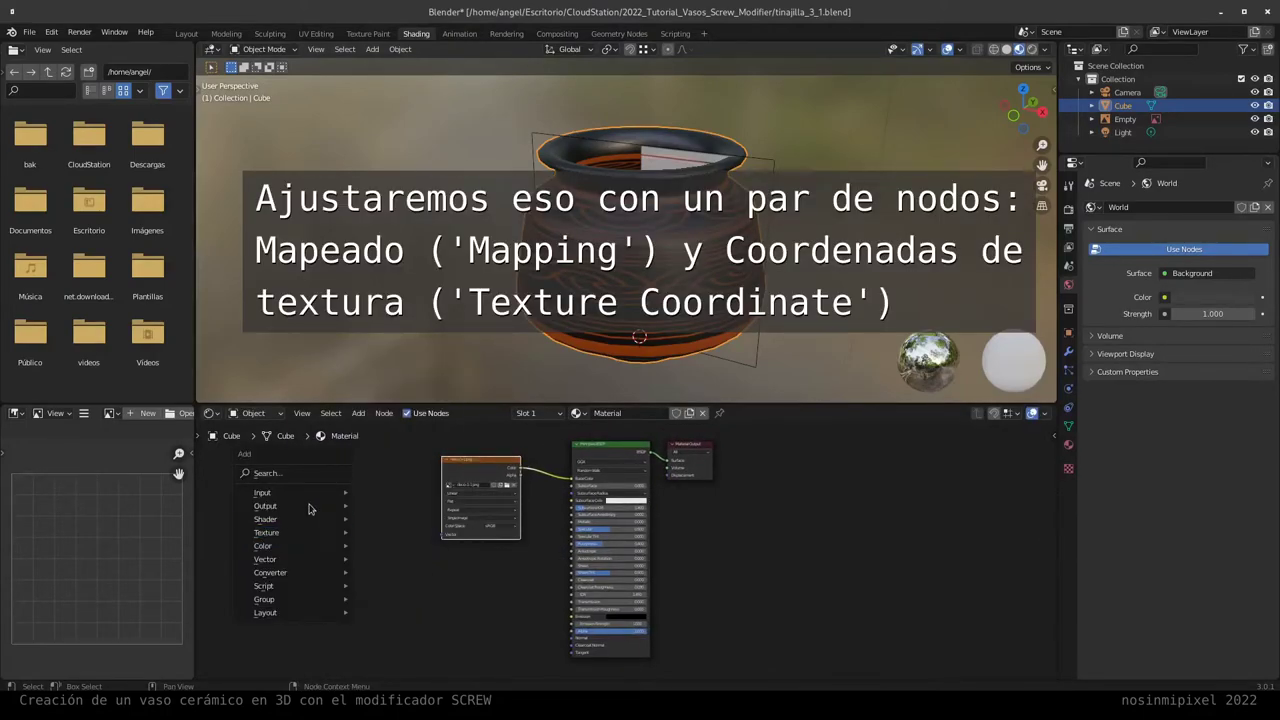
# Step: Add a Mapping node, found by searching 'ma', left of the image texture node
pyautogui.click(300, 474)
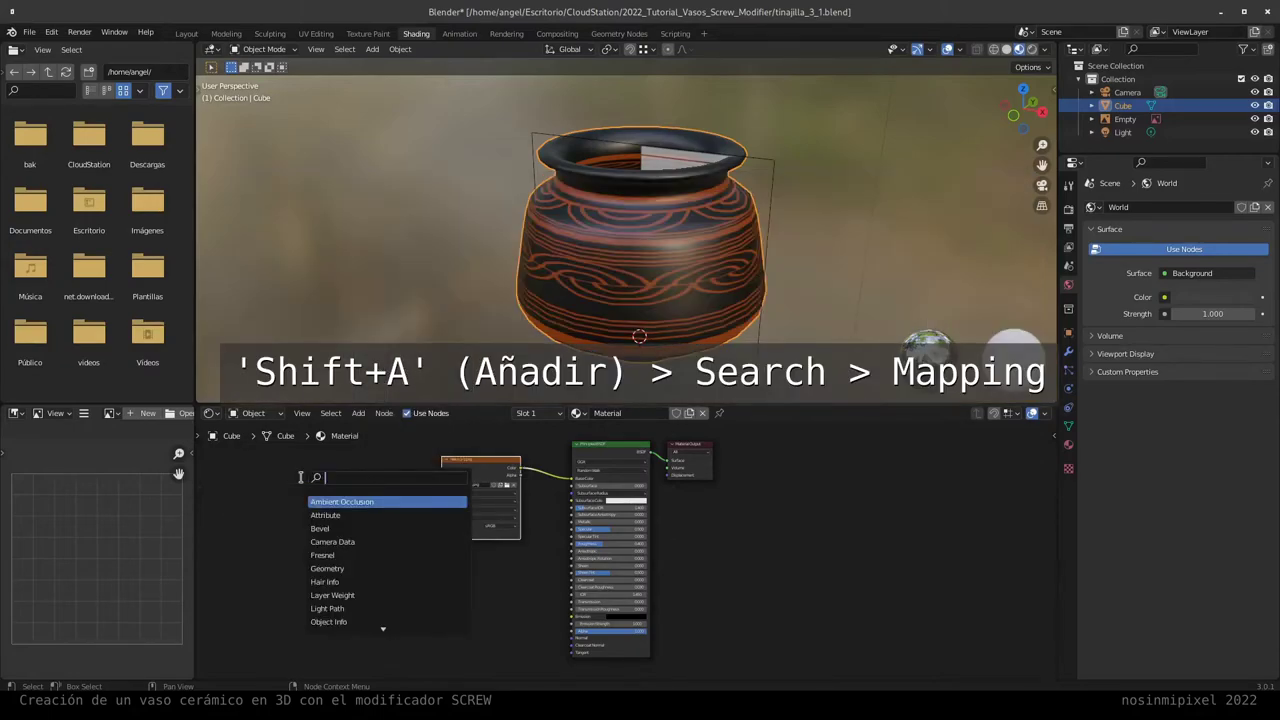
pyautogui.write('ma')
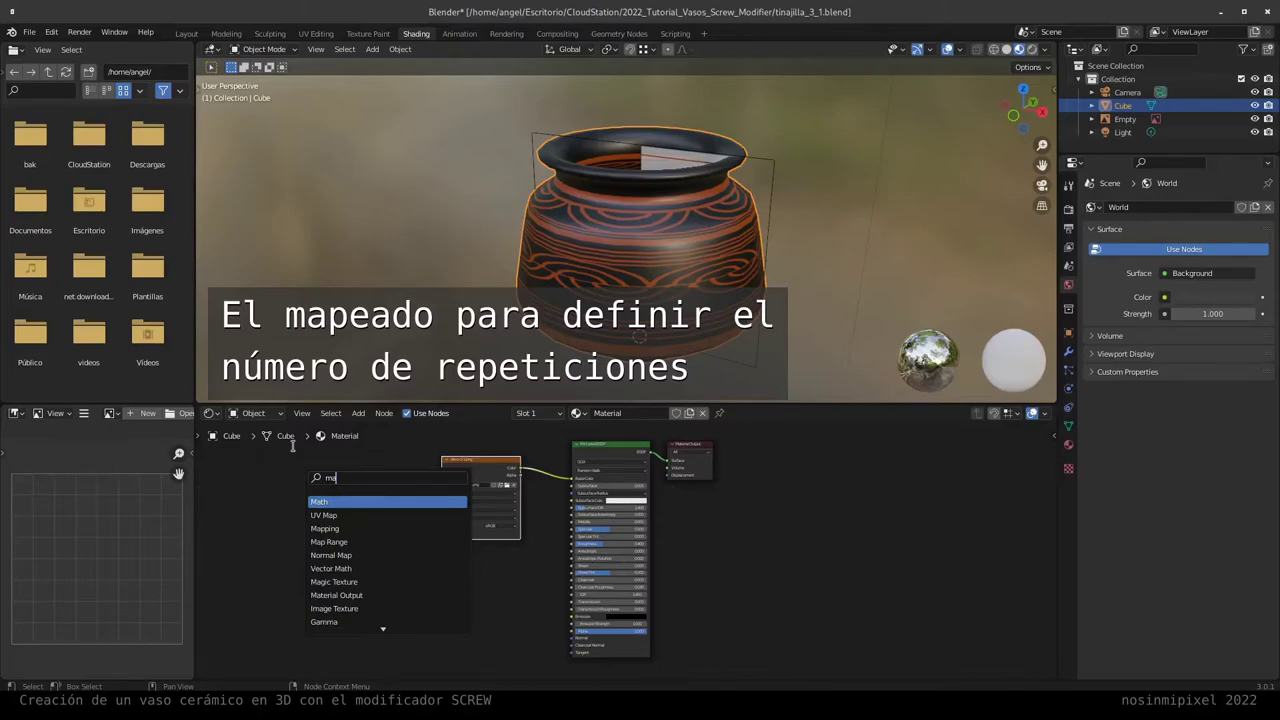
pyautogui.click(347, 521)
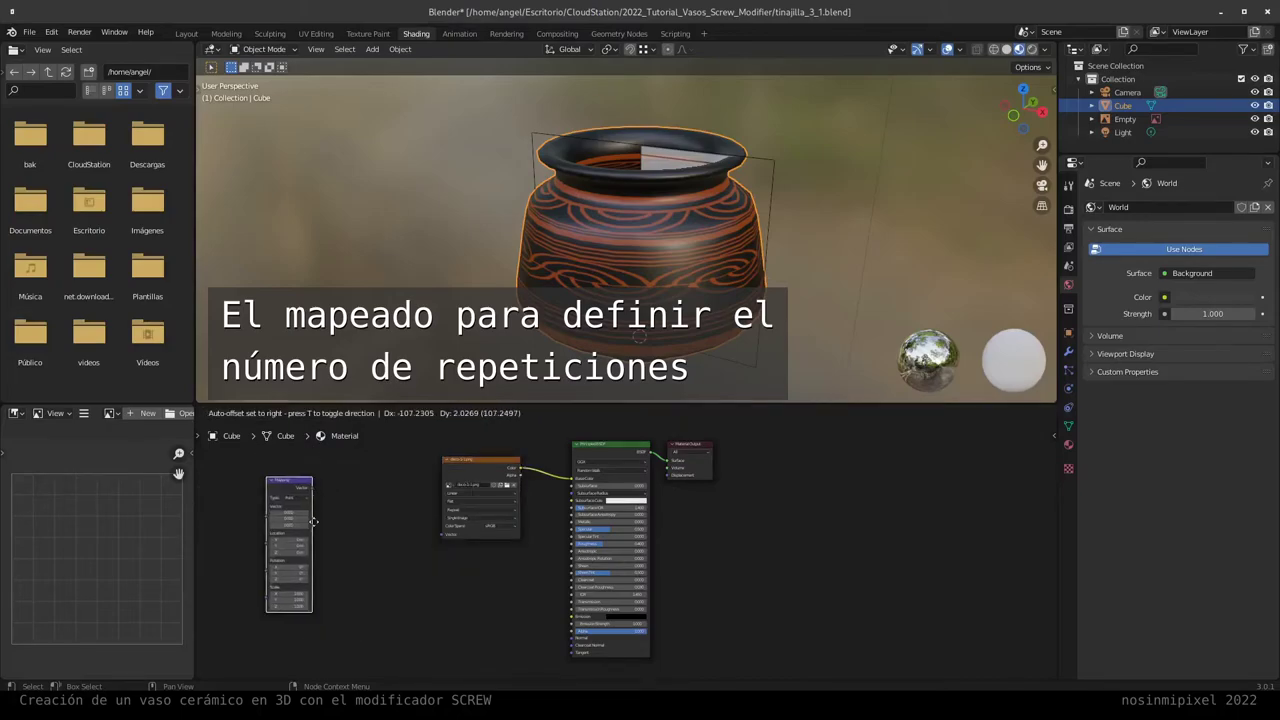
pyautogui.click(384, 511)
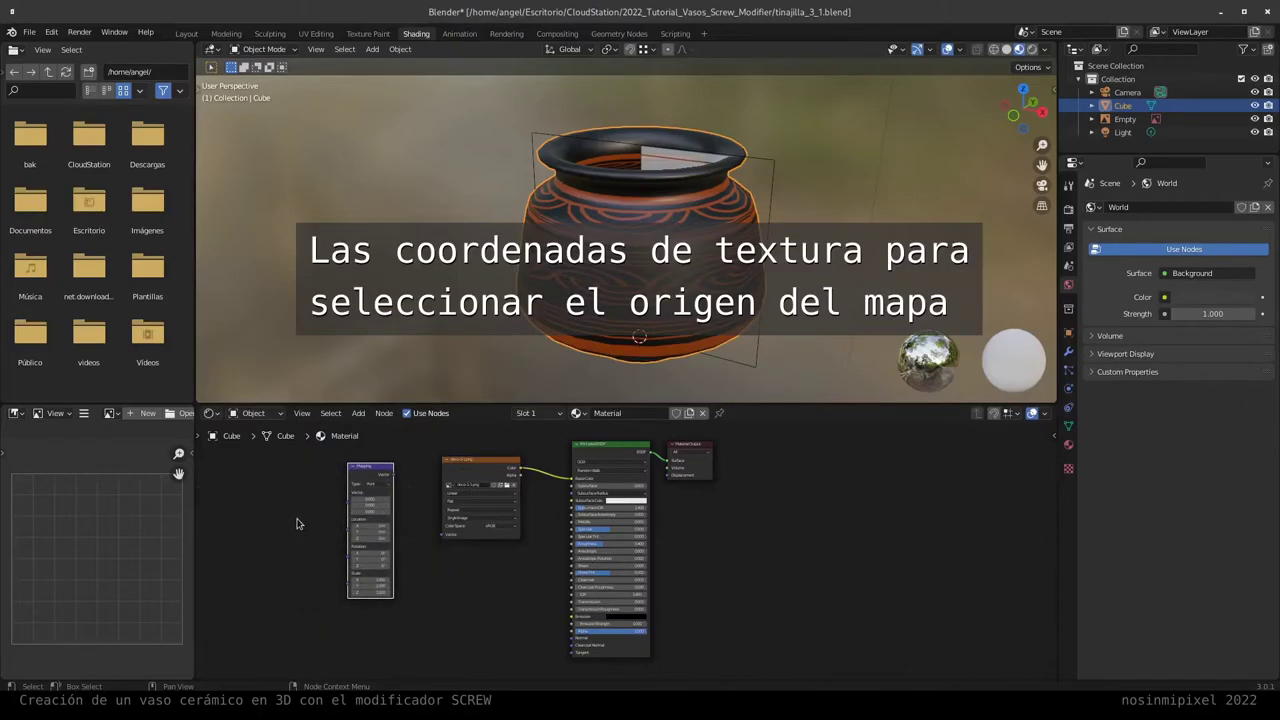
# Step: Add a Texture Coordinate node and link its UV output into the Mapping Vector input
pyautogui.hotkey('shift', 'a')
pyautogui.moveTo(260, 538)
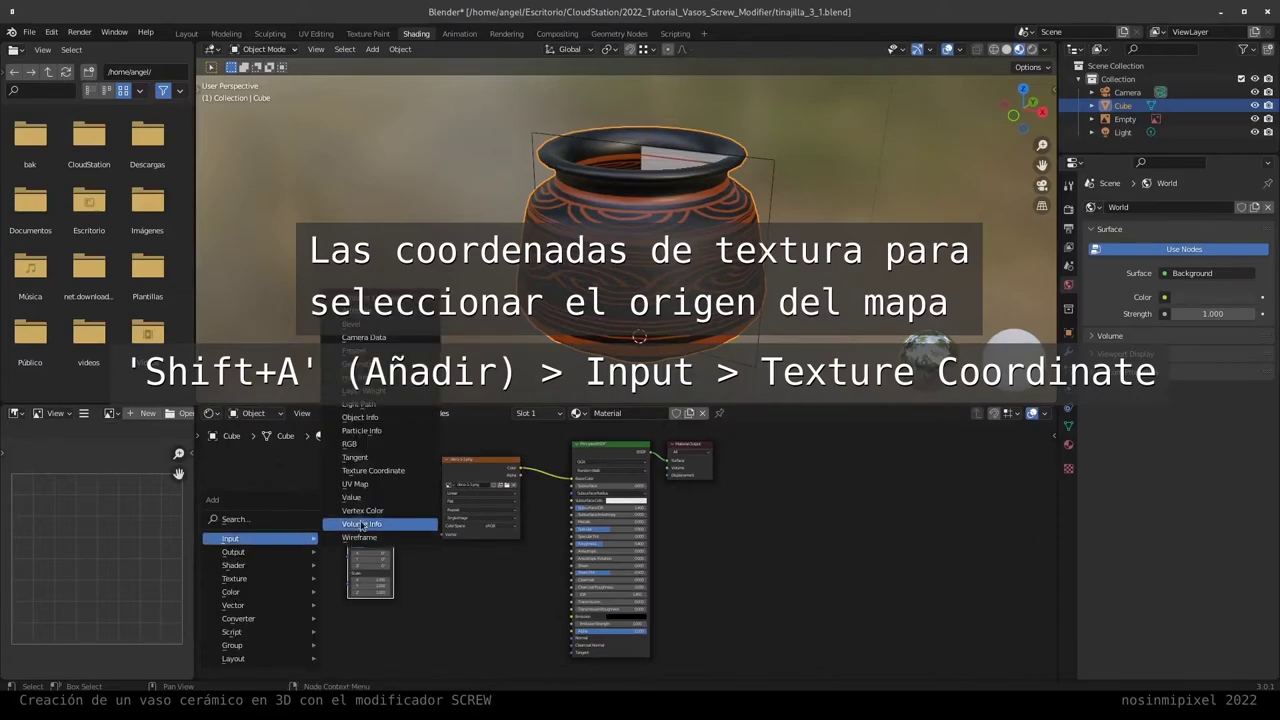
pyautogui.click(338, 479)
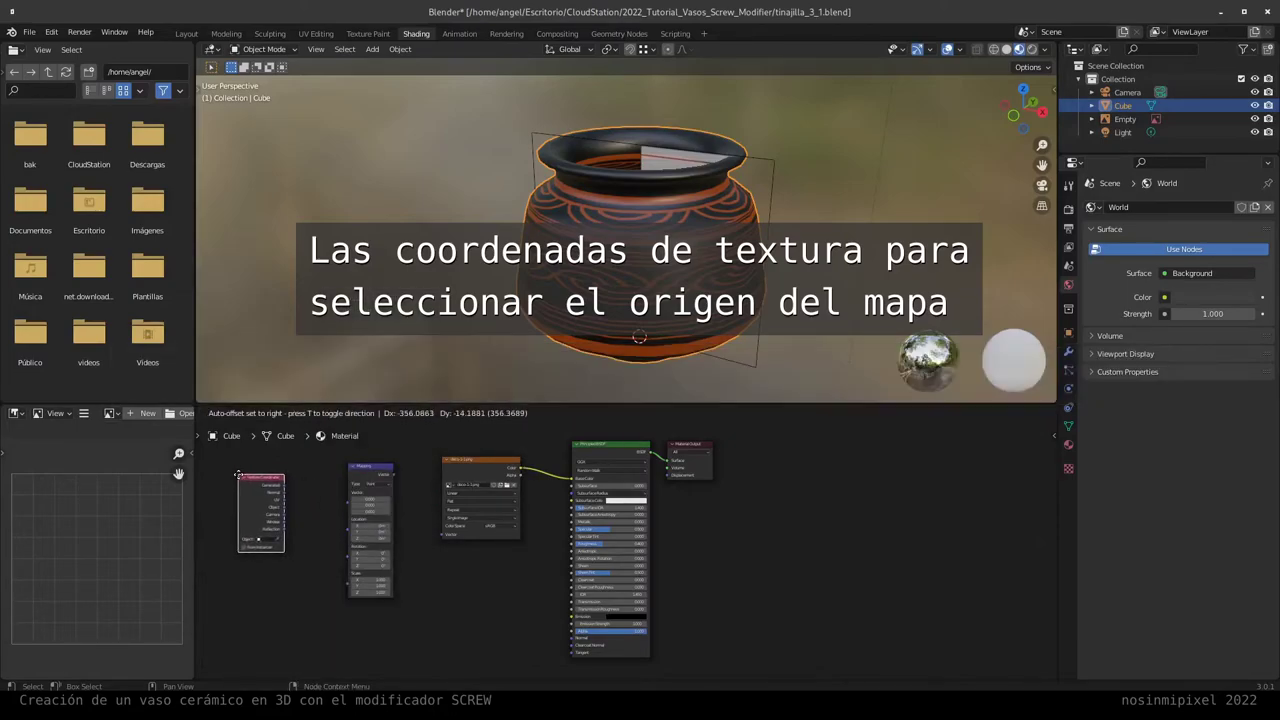
pyautogui.click(226, 474)
pyautogui.moveTo(285, 501); pyautogui.dragTo(346, 508)
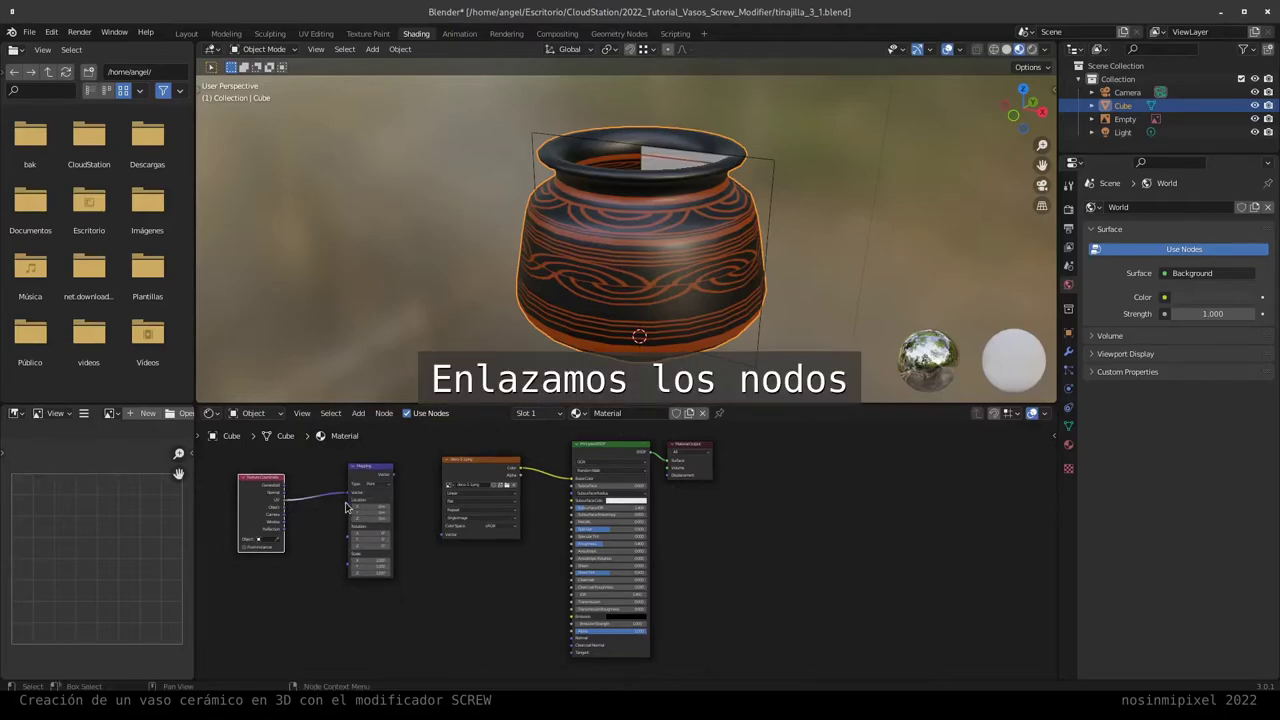
pyautogui.scroll(1, 365, 508)
pyautogui.moveTo(395, 520); pyautogui.dragTo(492, 511, button='middle')
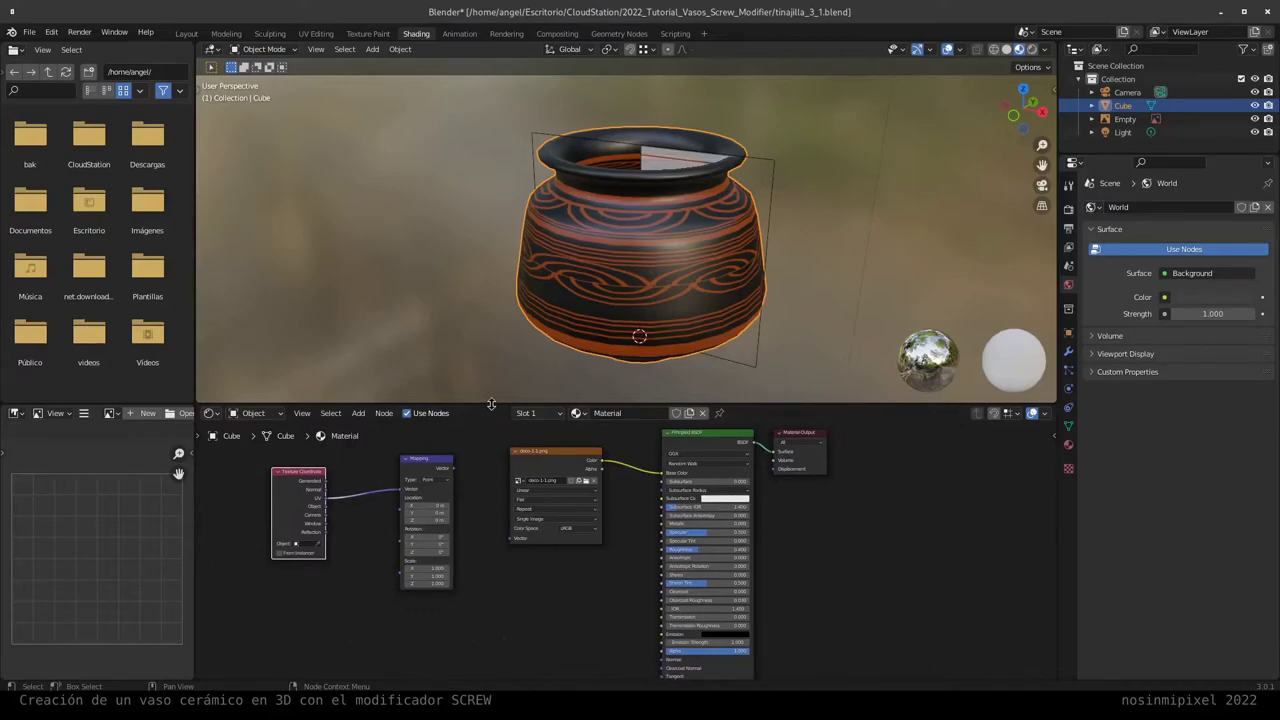
# Step: Connect the Mapping node's output to the deco image texture's Vector input
pyautogui.moveTo(491, 403); pyautogui.dragTo(491, 307)
pyautogui.scroll(1, 530, 456)
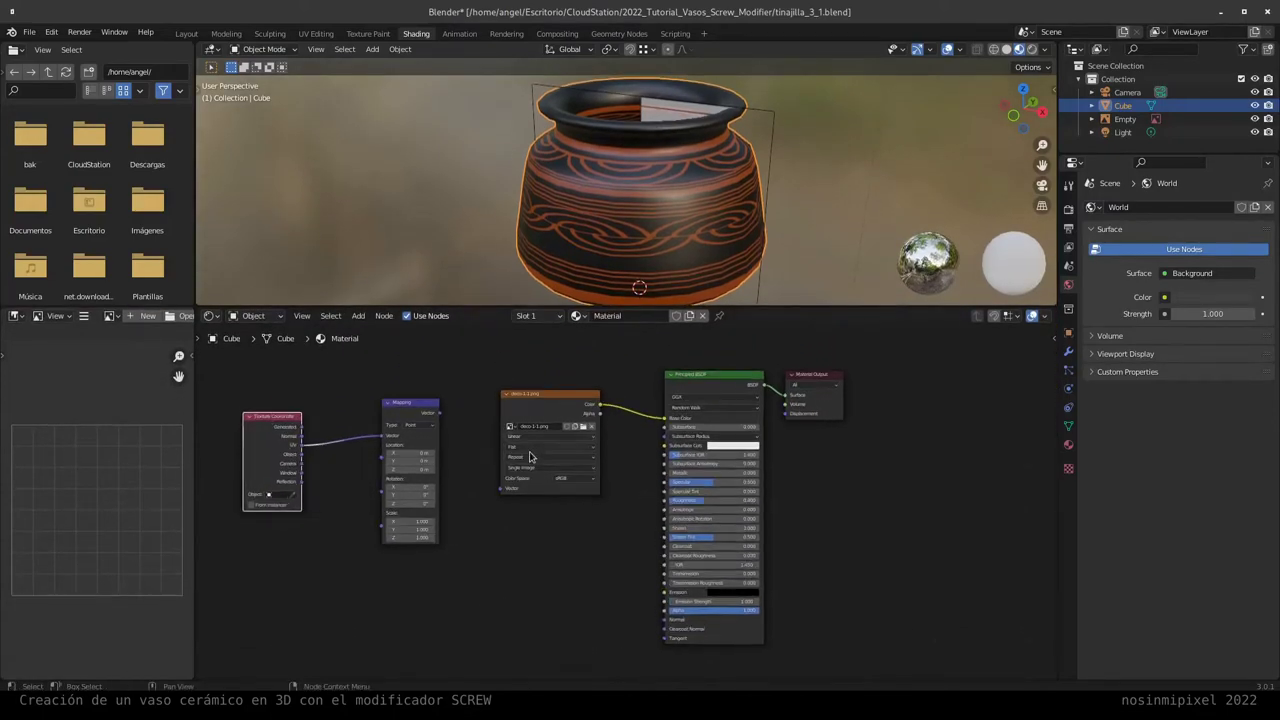
pyautogui.scroll(1, 530, 456)
pyautogui.scroll(1, 550, 457)
pyautogui.scroll(1, 583, 458)
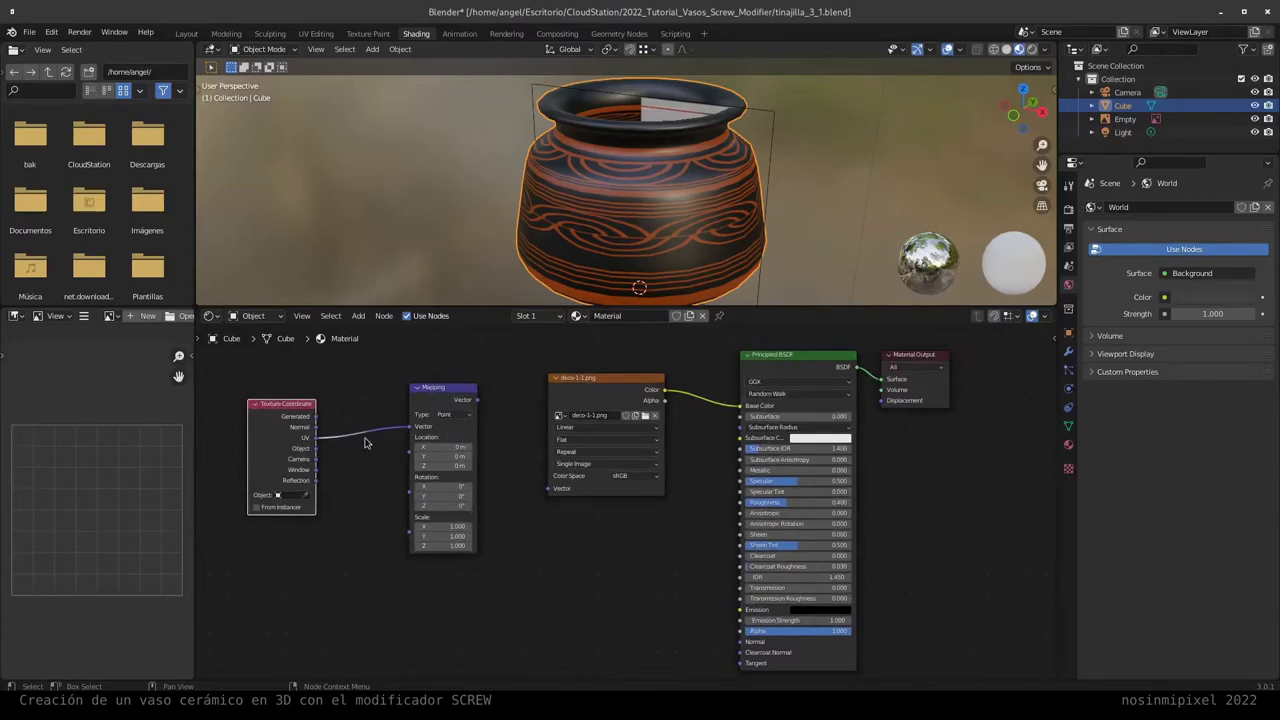
pyautogui.moveTo(477, 400); pyautogui.dragTo(549, 488)
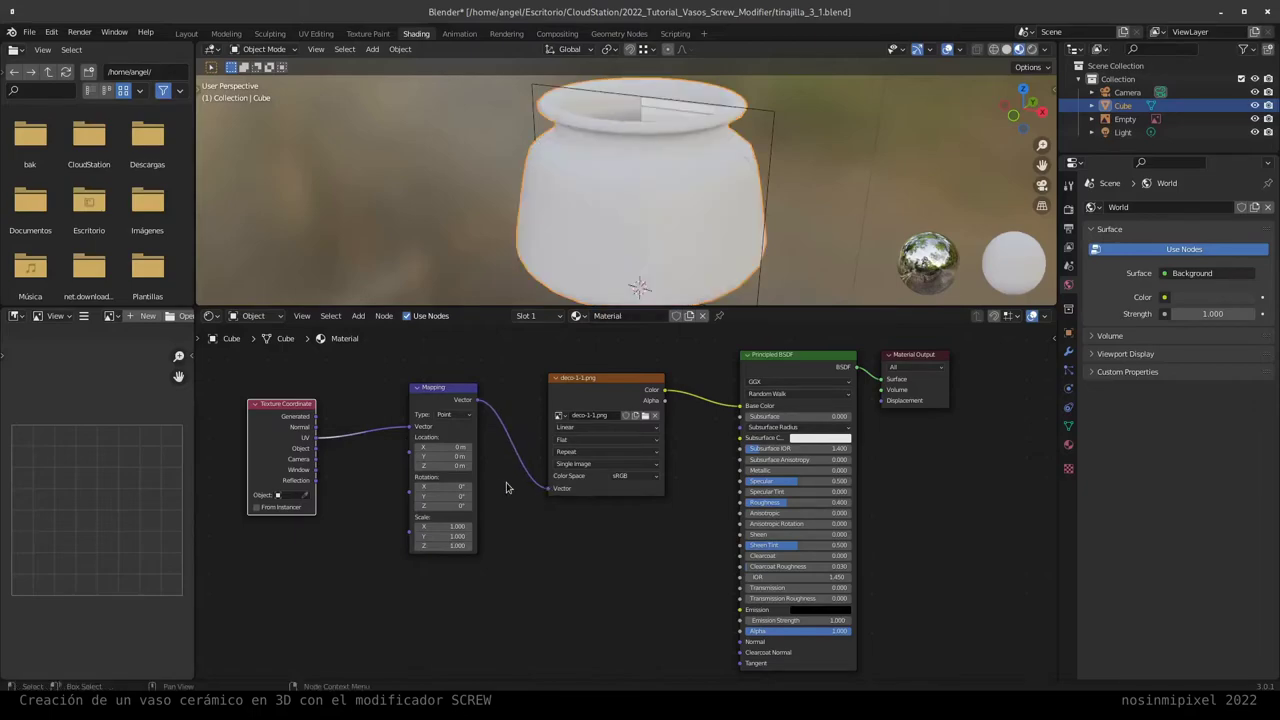
# Step: Adjust the Mapping Scale X, trying 3, 4 and 2.5 pattern repetitions around the vase
pyautogui.click(445, 525)
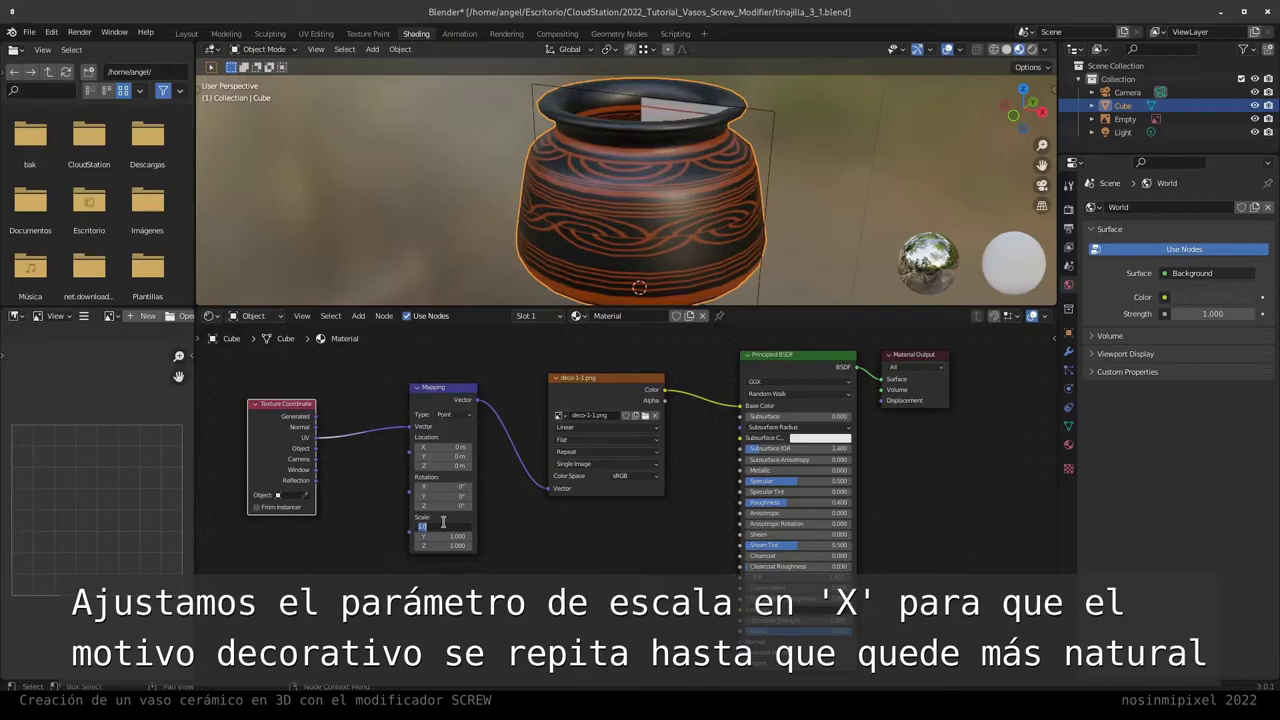
pyautogui.write('3')
pyautogui.press('Return')
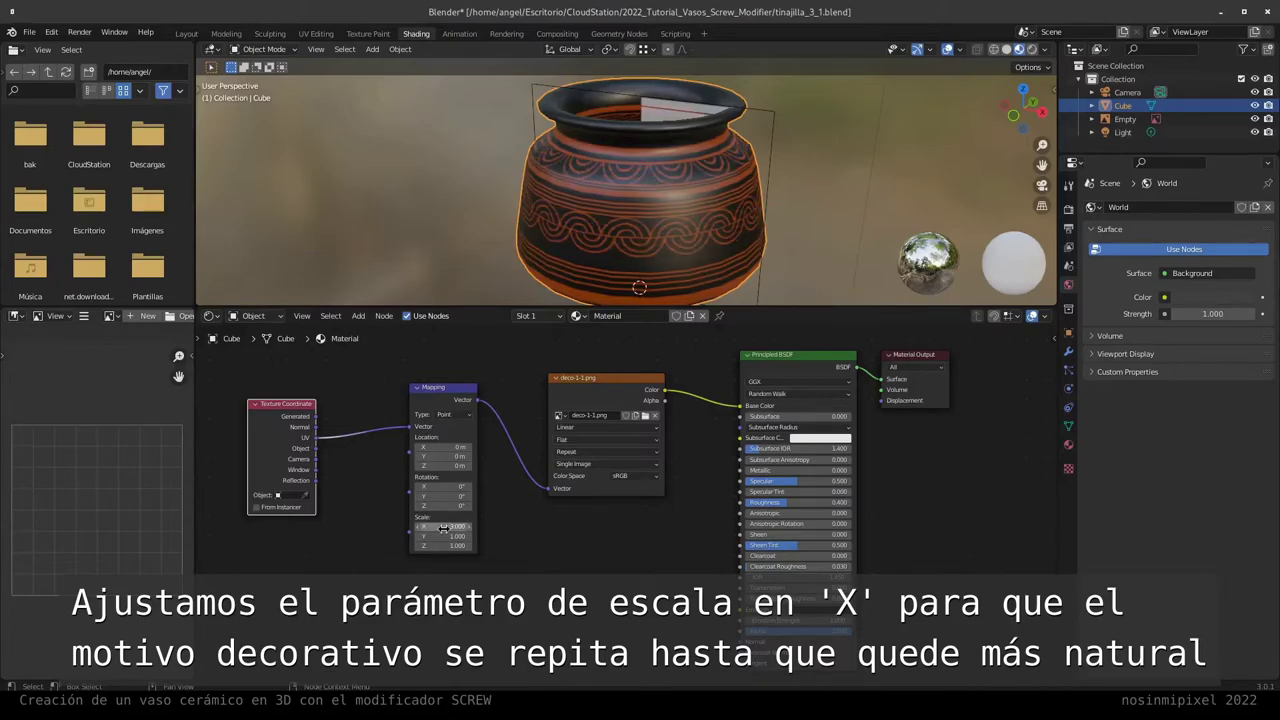
pyautogui.write('4')
pyautogui.press('Return')
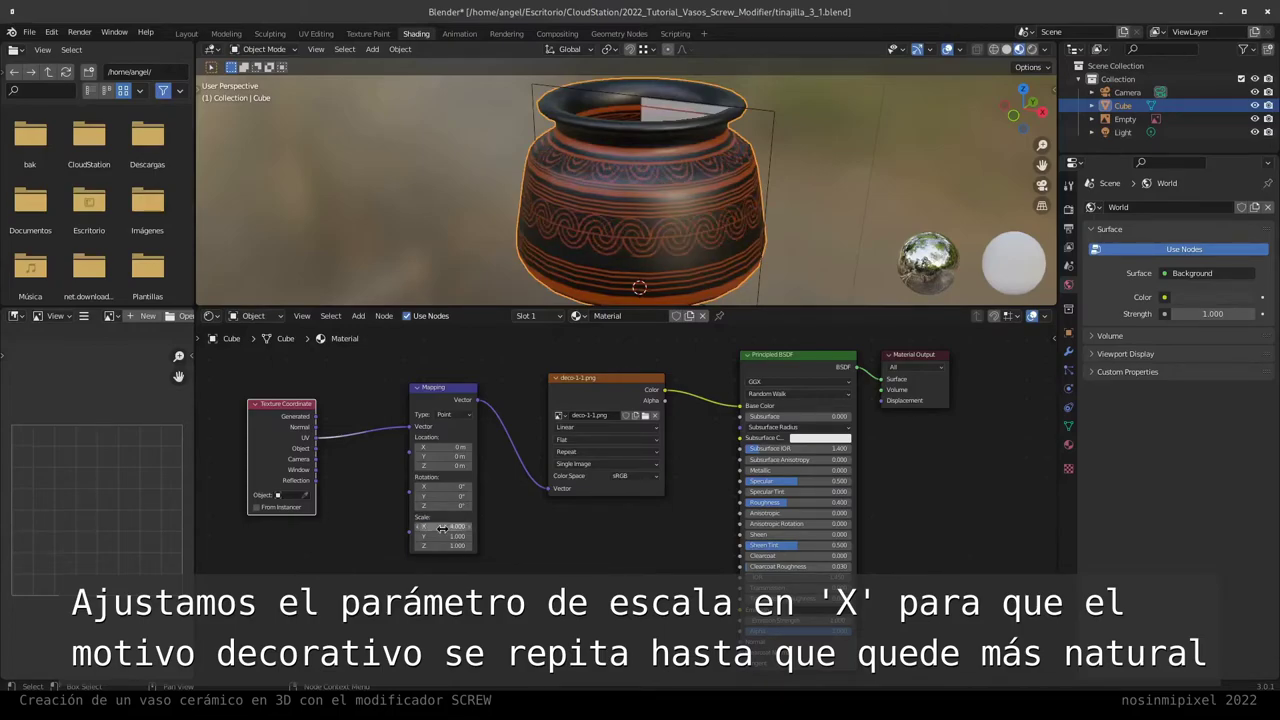
pyautogui.click(441, 528)
pyautogui.write('.5')
pyautogui.press('Return')
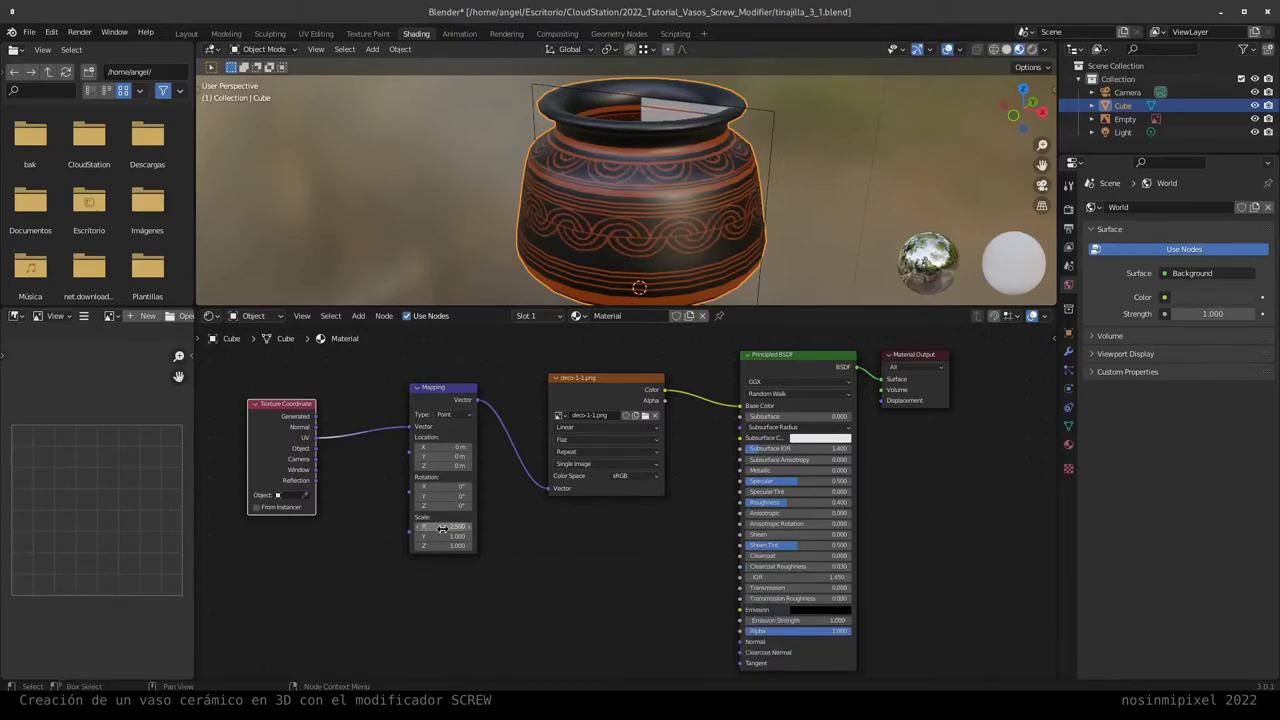
pyautogui.click(441, 528)
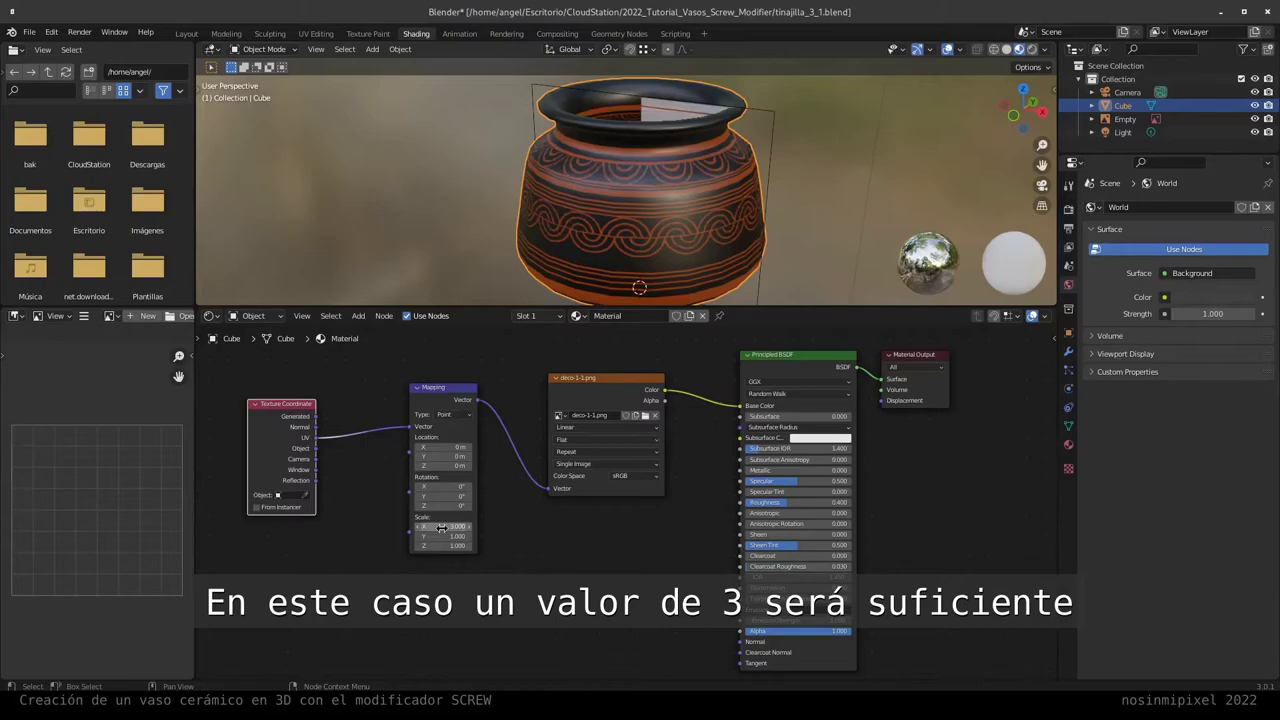
# Step: Move the Principled BSDF and Material Output nodes to the right to make room
pyautogui.moveTo(560, 200)
pyautogui.mouseDown(button='middle')
pyautogui.moveTo(540, 232)
pyautogui.moveTo(635, 222)
pyautogui.moveTo(640, 240)
pyautogui.mouseUp(button='middle')
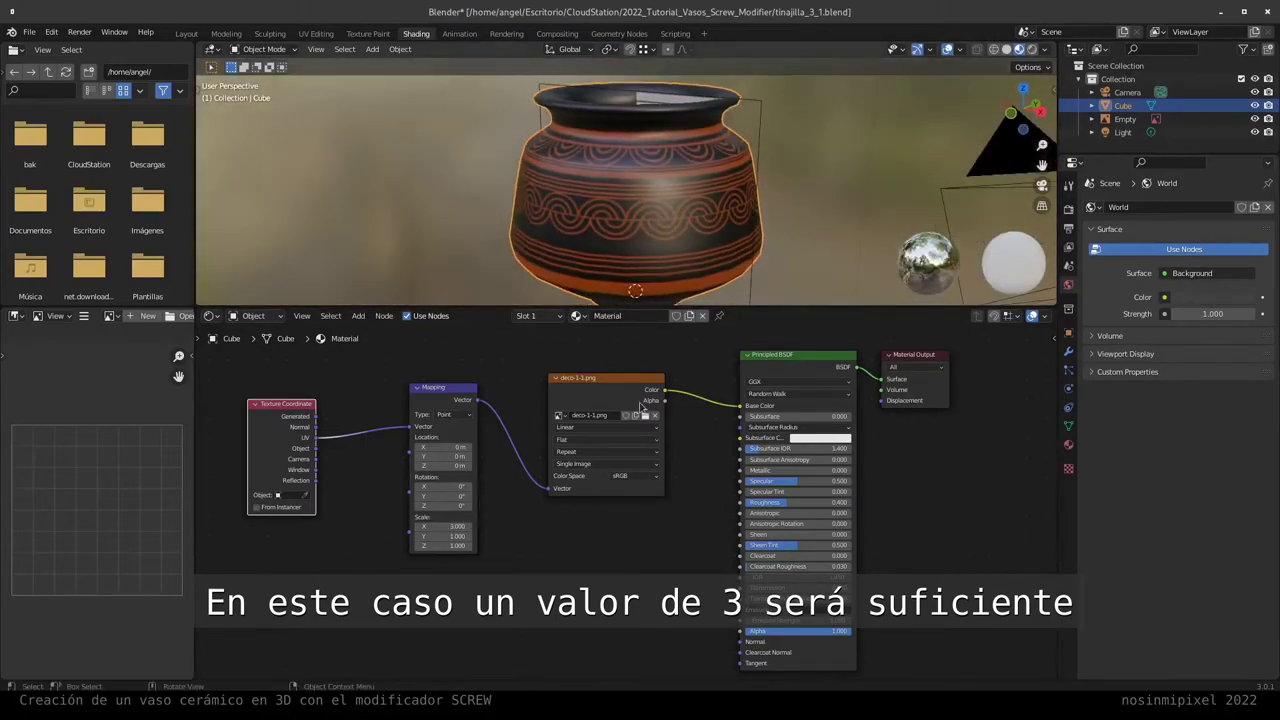
pyautogui.scroll(-1, 580, 583)
pyautogui.scroll(-1, 577, 580)
pyautogui.scroll(-1, 560, 567)
pyautogui.scroll(-1, 545, 555)
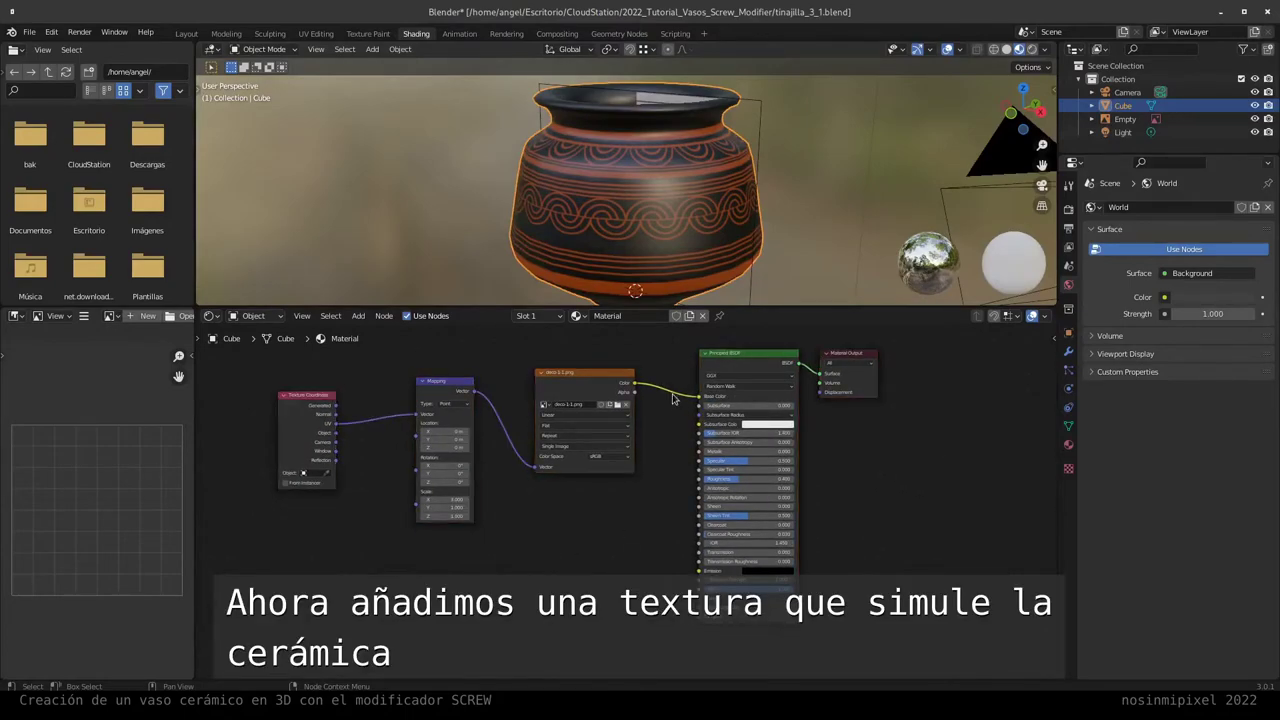
pyautogui.moveTo(681, 339); pyautogui.dragTo(869, 640)
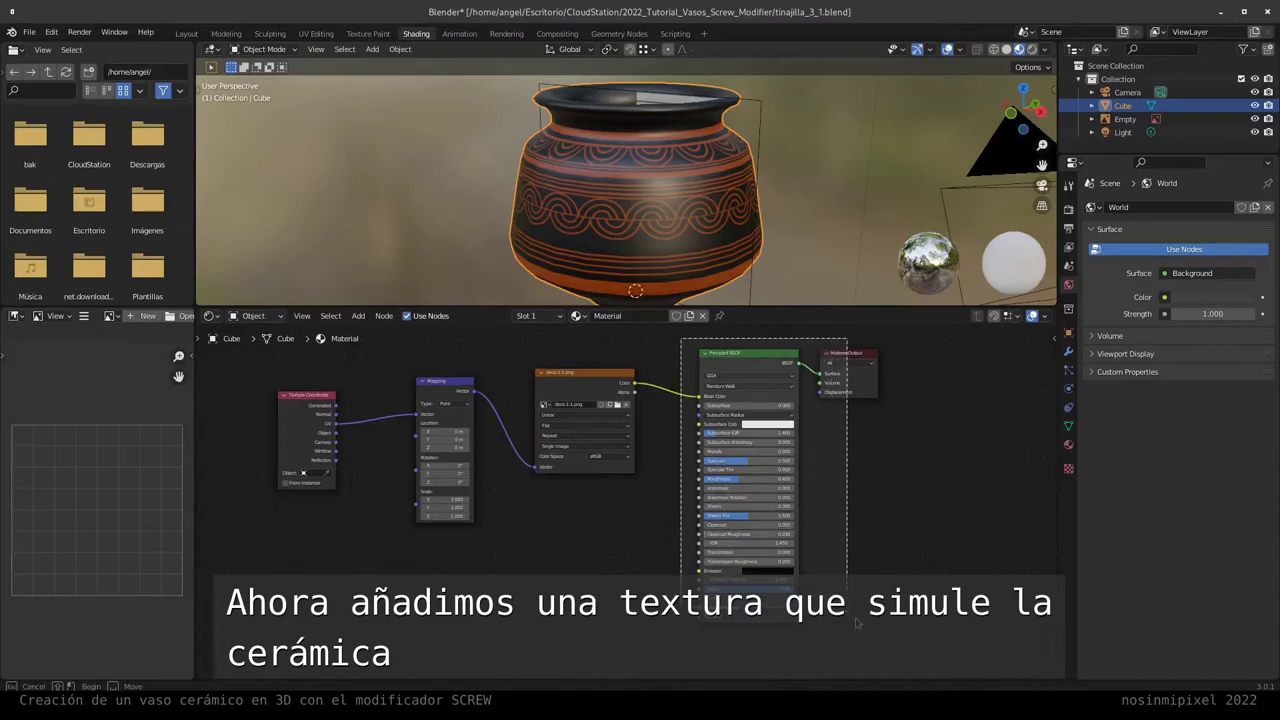
pyautogui.moveTo(733, 559); pyautogui.dragTo(850, 550)
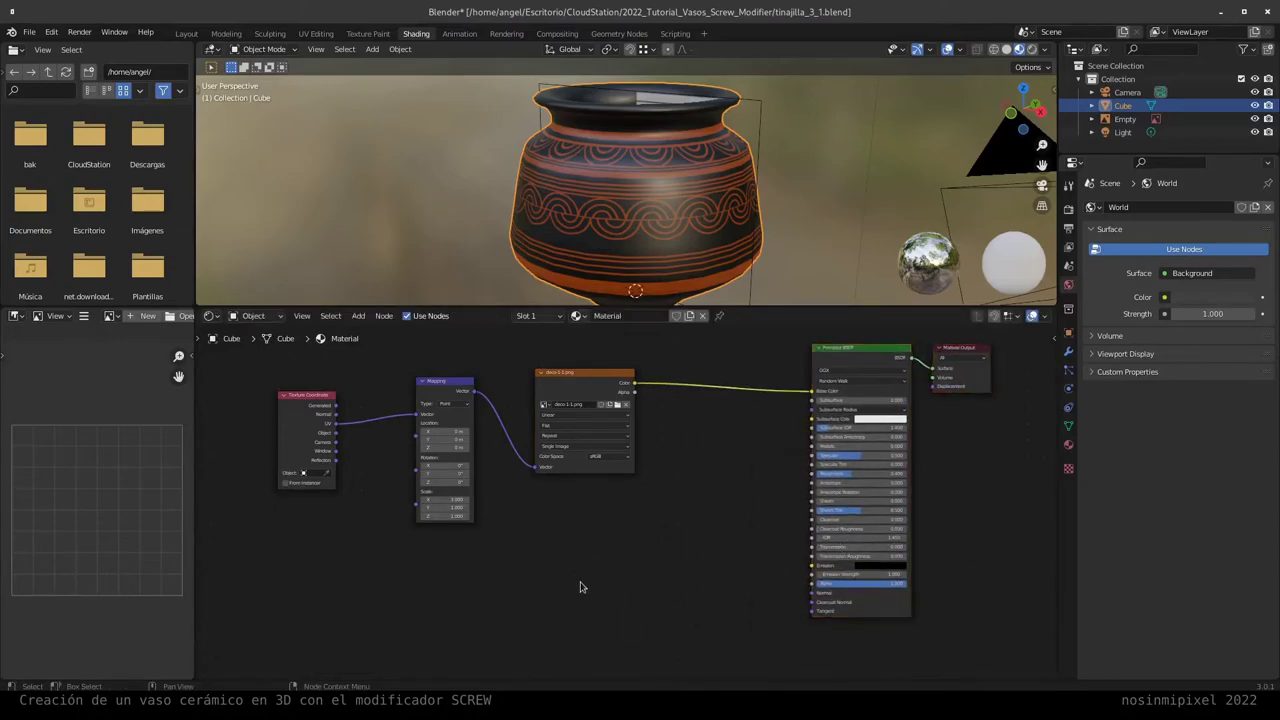
# Step: Add a second Image Texture node below the pattern node, loaded with Texturas/Ceramica_Diffuse.jpg
pyautogui.hotkey('shift', 'a')
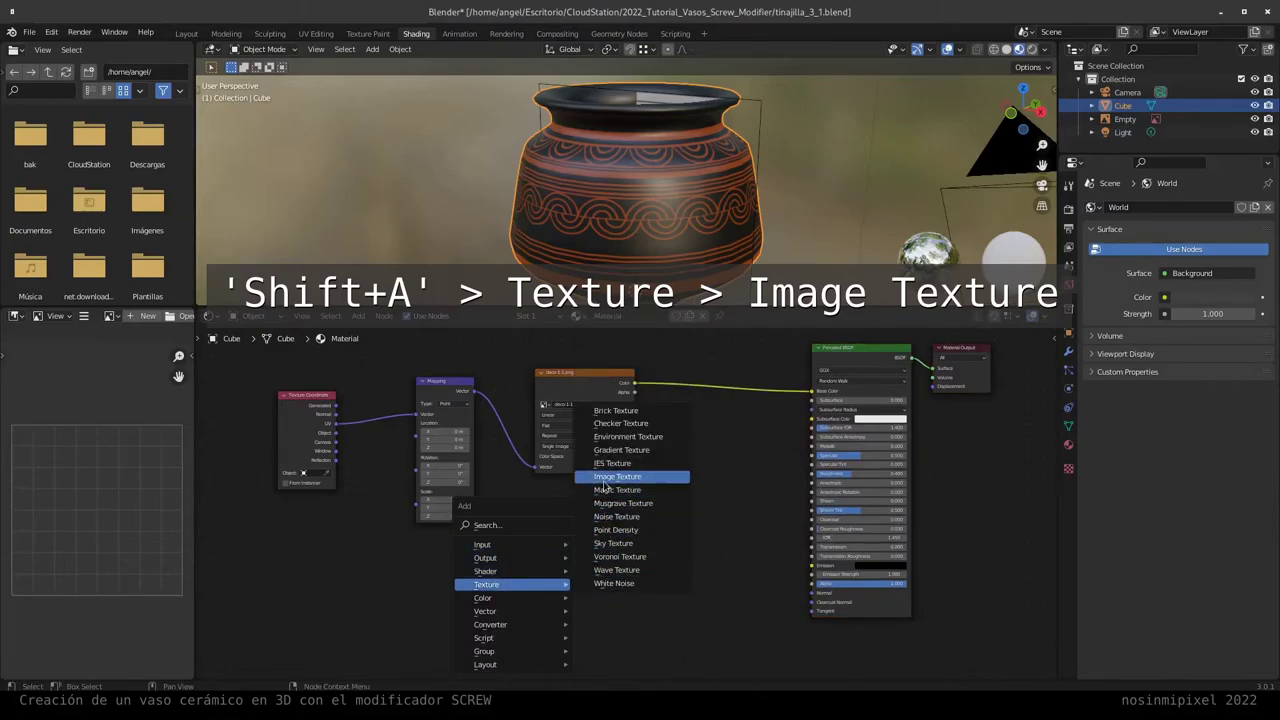
pyautogui.click(604, 482)
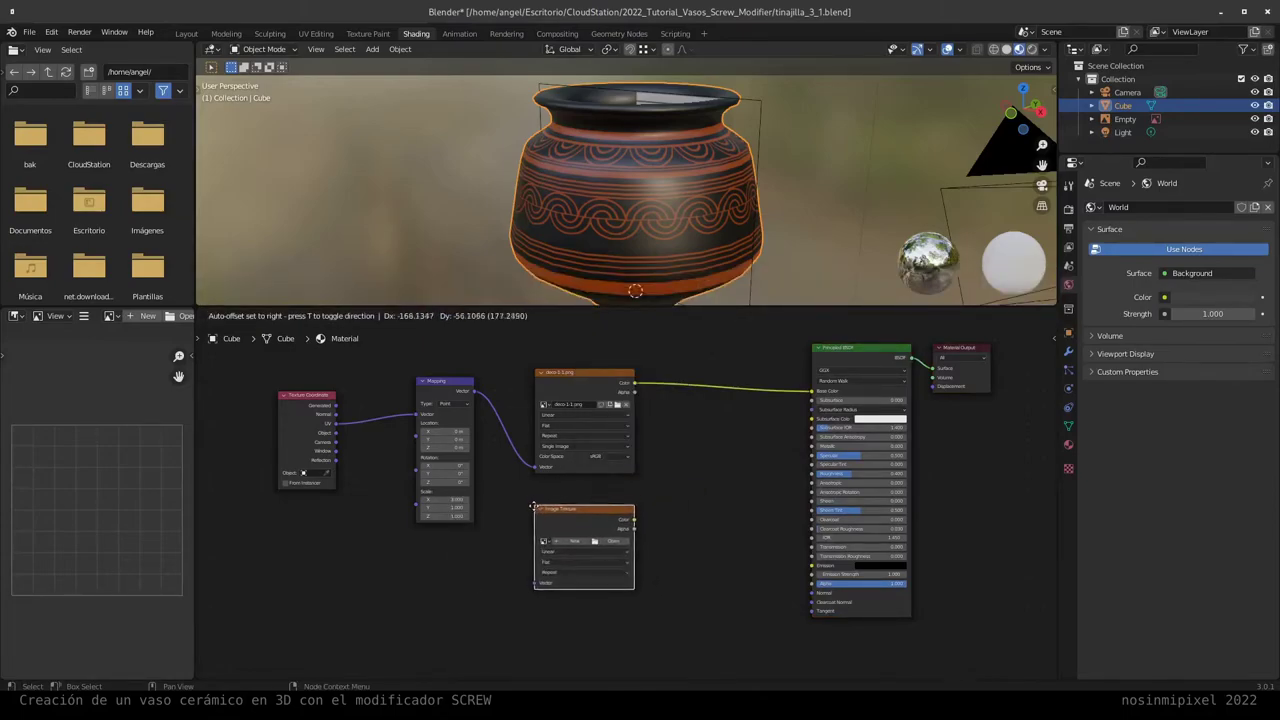
pyautogui.click(537, 514)
pyautogui.click(608, 550)
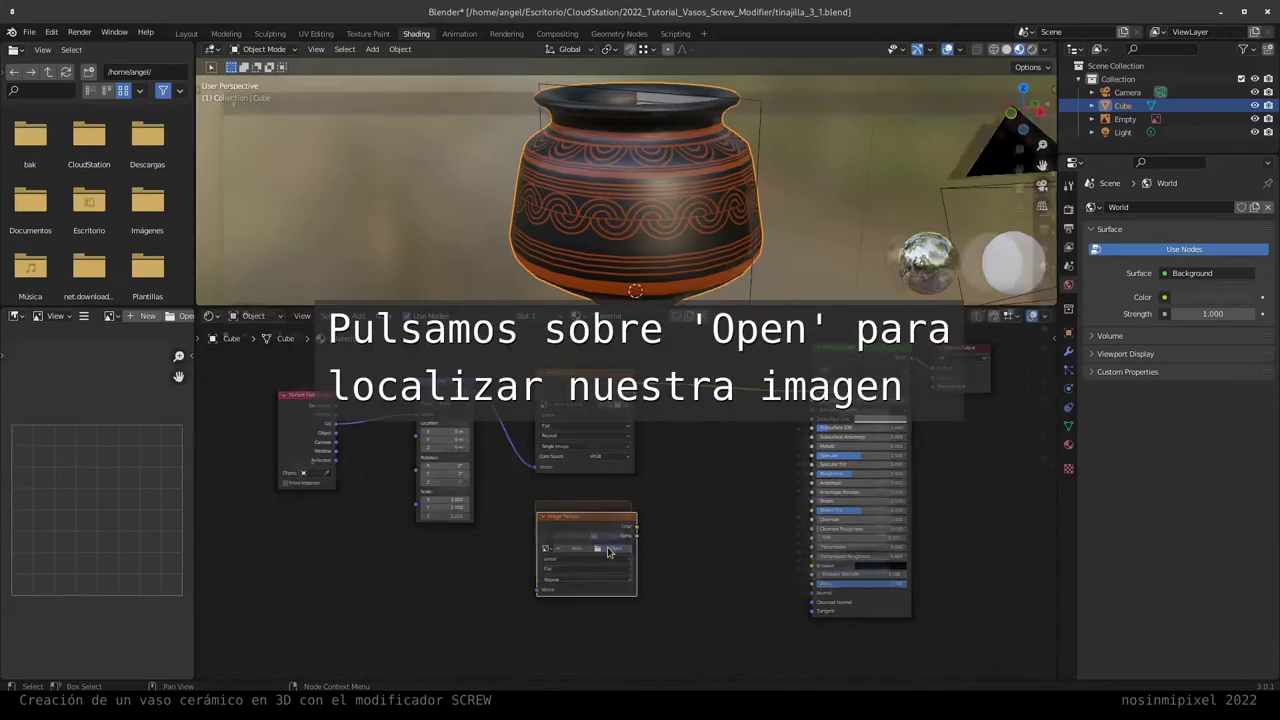
pyautogui.click(593, 213)
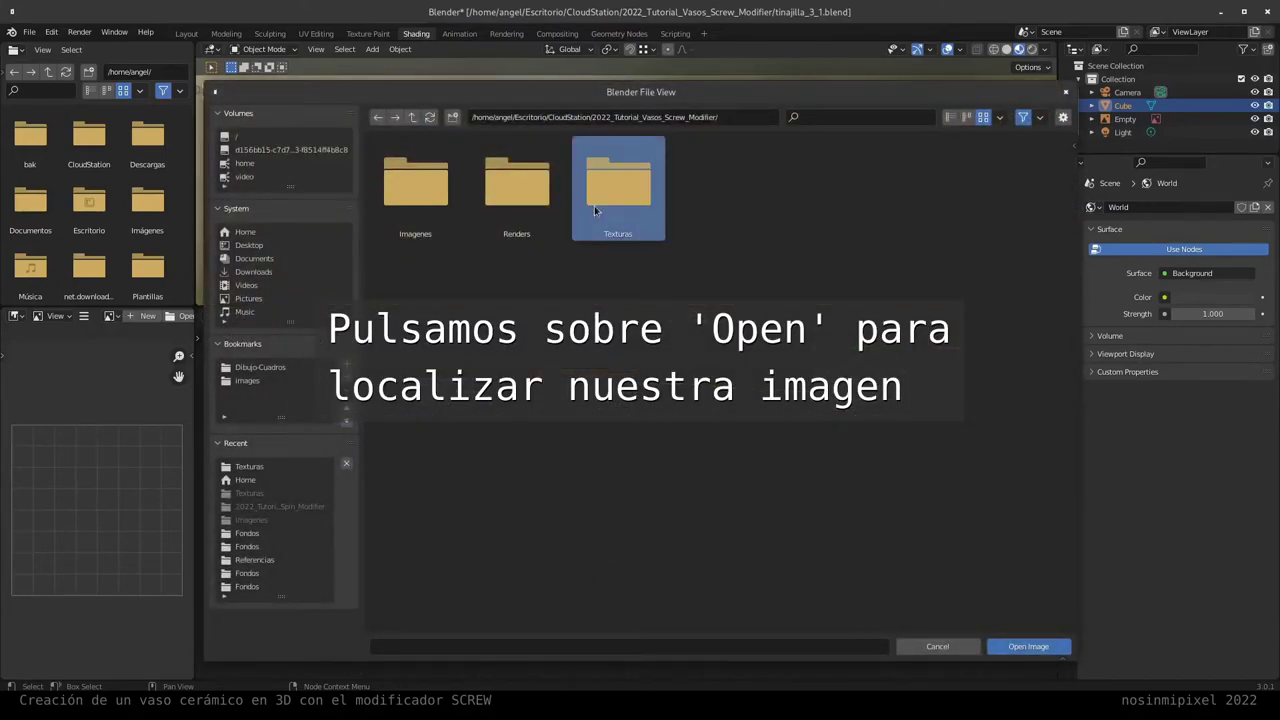
pyautogui.doubleClick(594, 205)
pyautogui.click(528, 190)
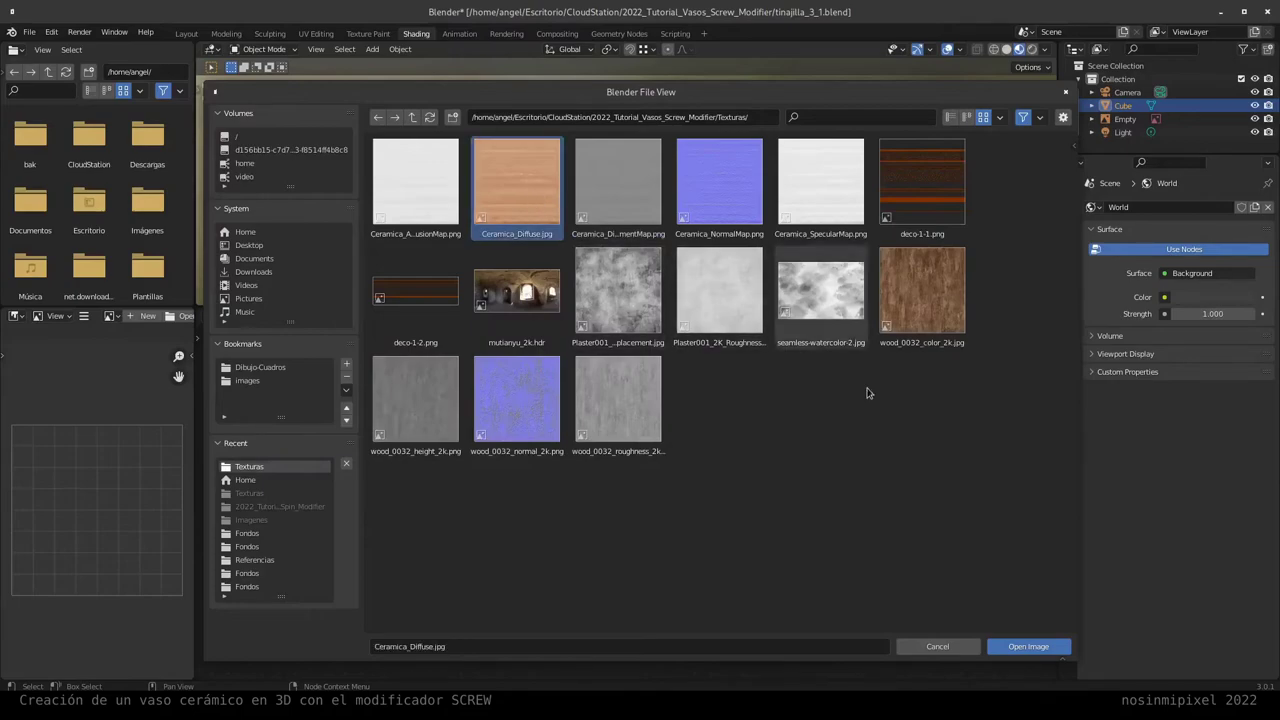
pyautogui.click(1014, 646)
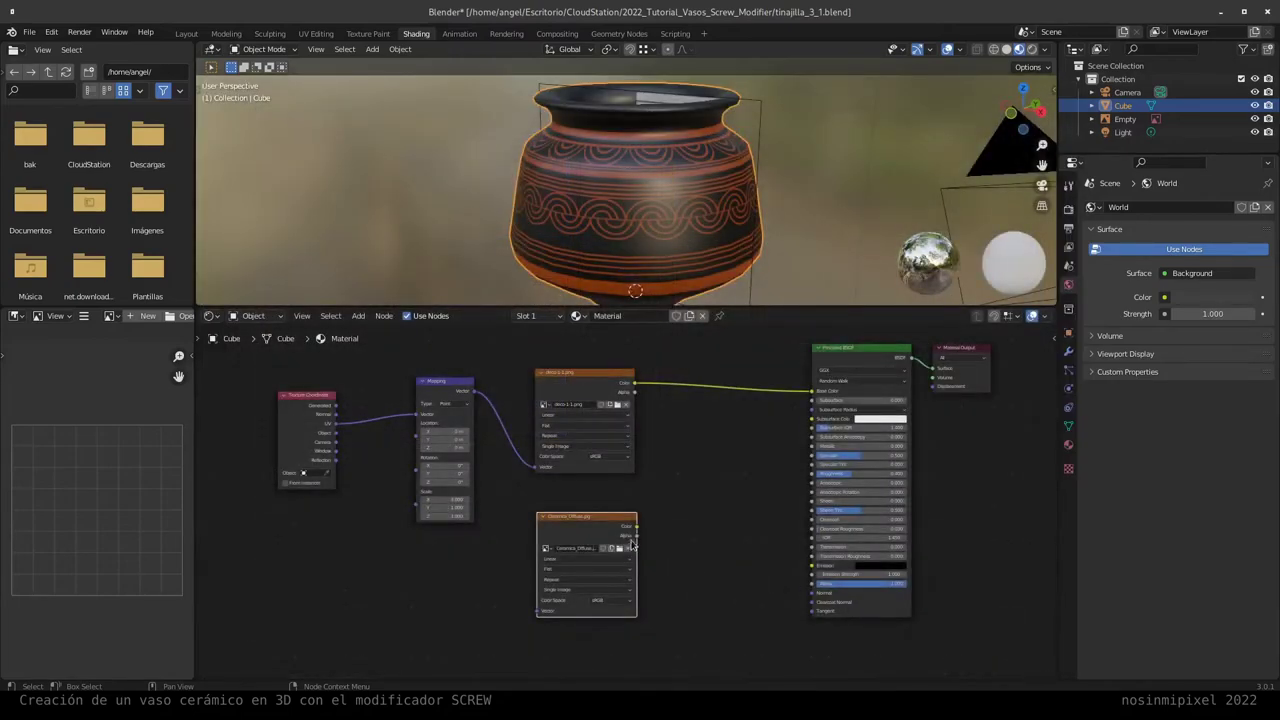
pyautogui.click(686, 499)
# Step: Add a MixRGB node between the image texture nodes and the shader
pyautogui.hotkey('shift', 'a')
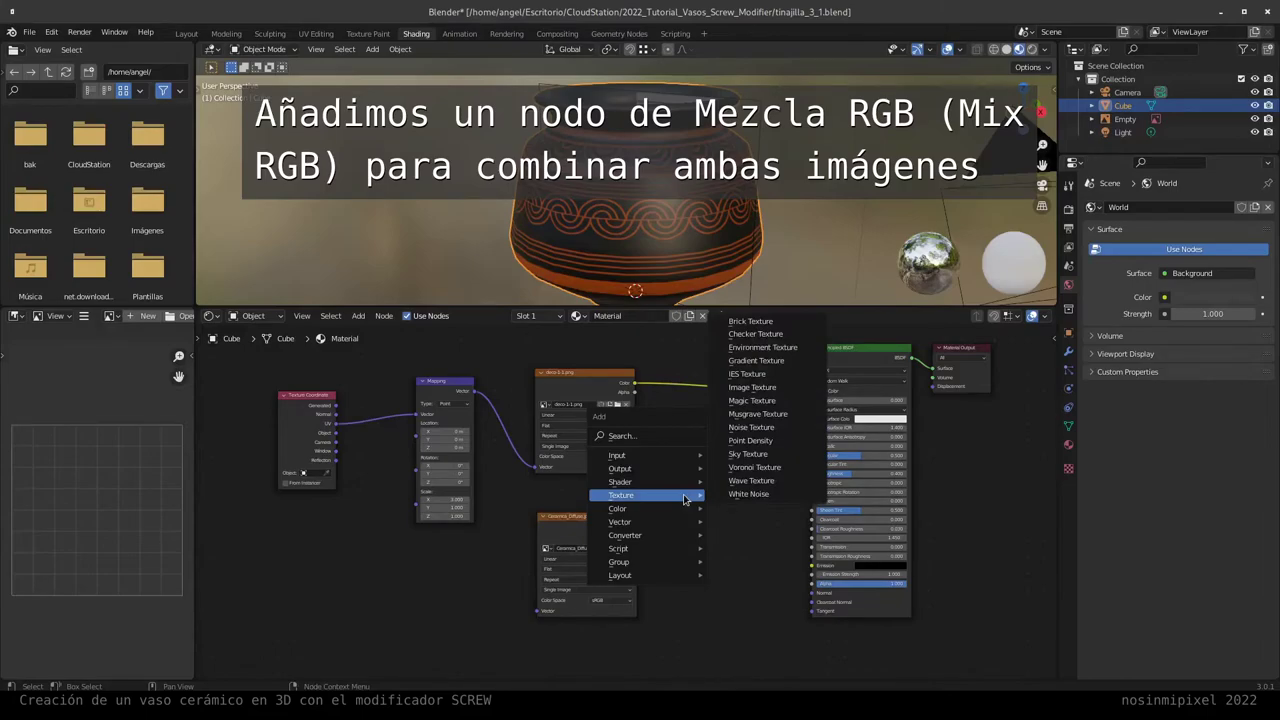
pyautogui.click(659, 435)
pyautogui.write('m')
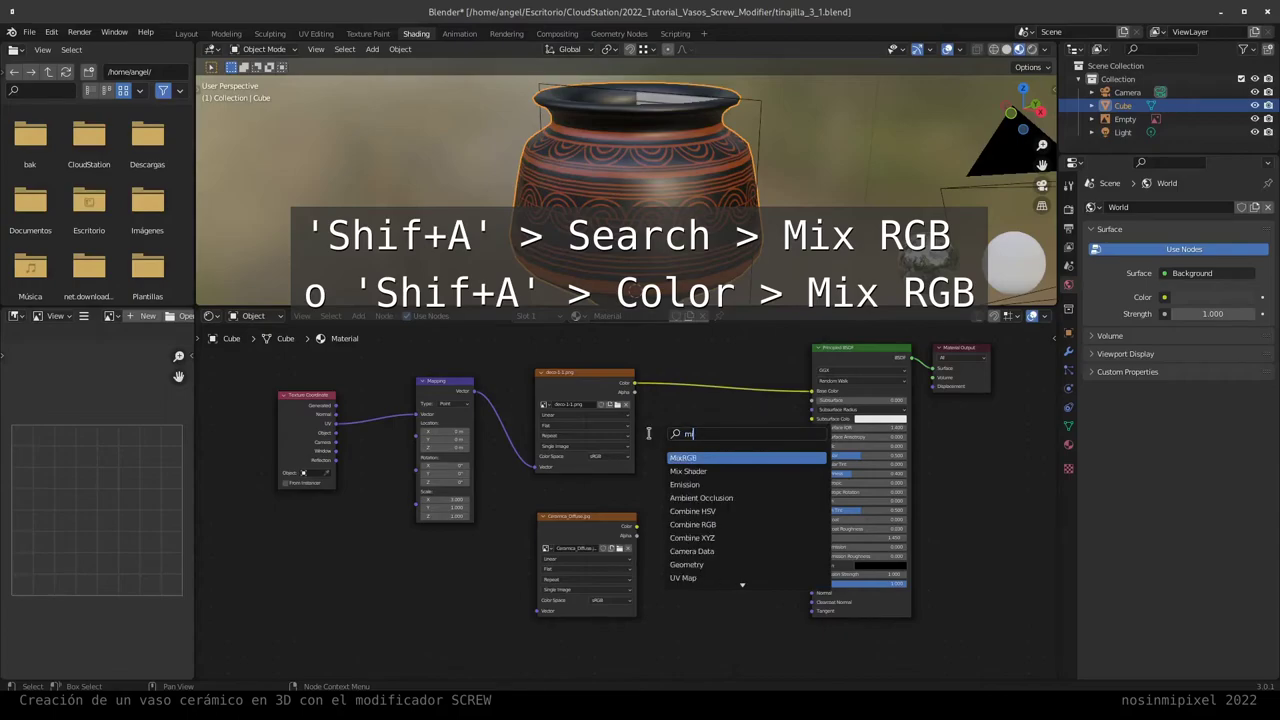
pyautogui.click(679, 459)
pyautogui.click(719, 464)
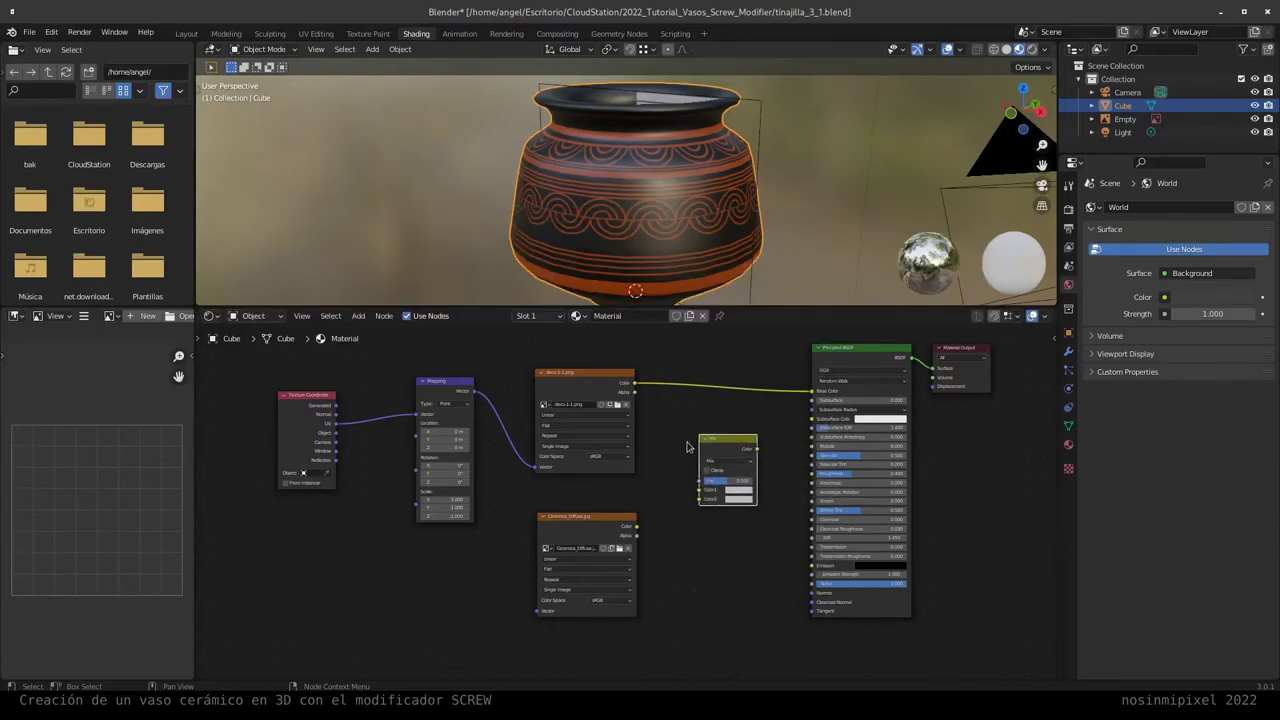
# Step: Wire deco-1-1.png and Ceramica_Diffuse.jpg into the Mix, with pattern alpha as Fac and output to Base Color
pyautogui.moveTo(634, 388); pyautogui.dragTo(699, 489)
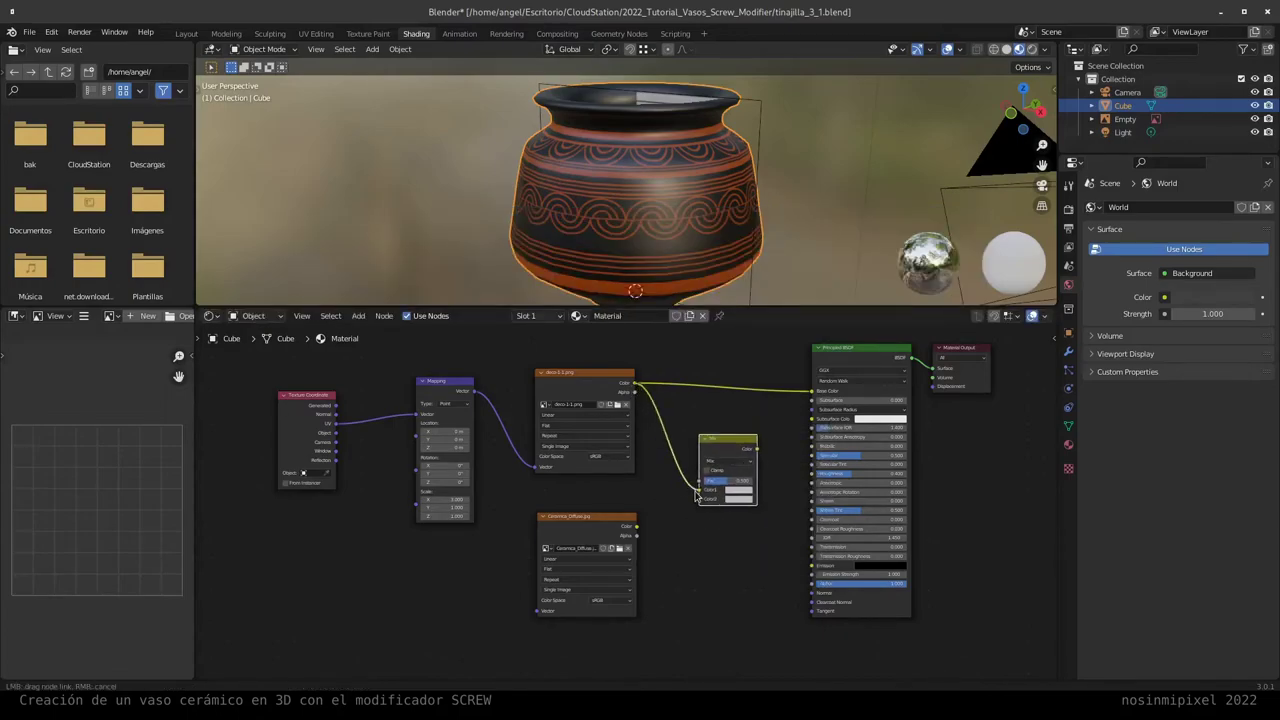
pyautogui.moveTo(630, 526); pyautogui.dragTo(700, 498)
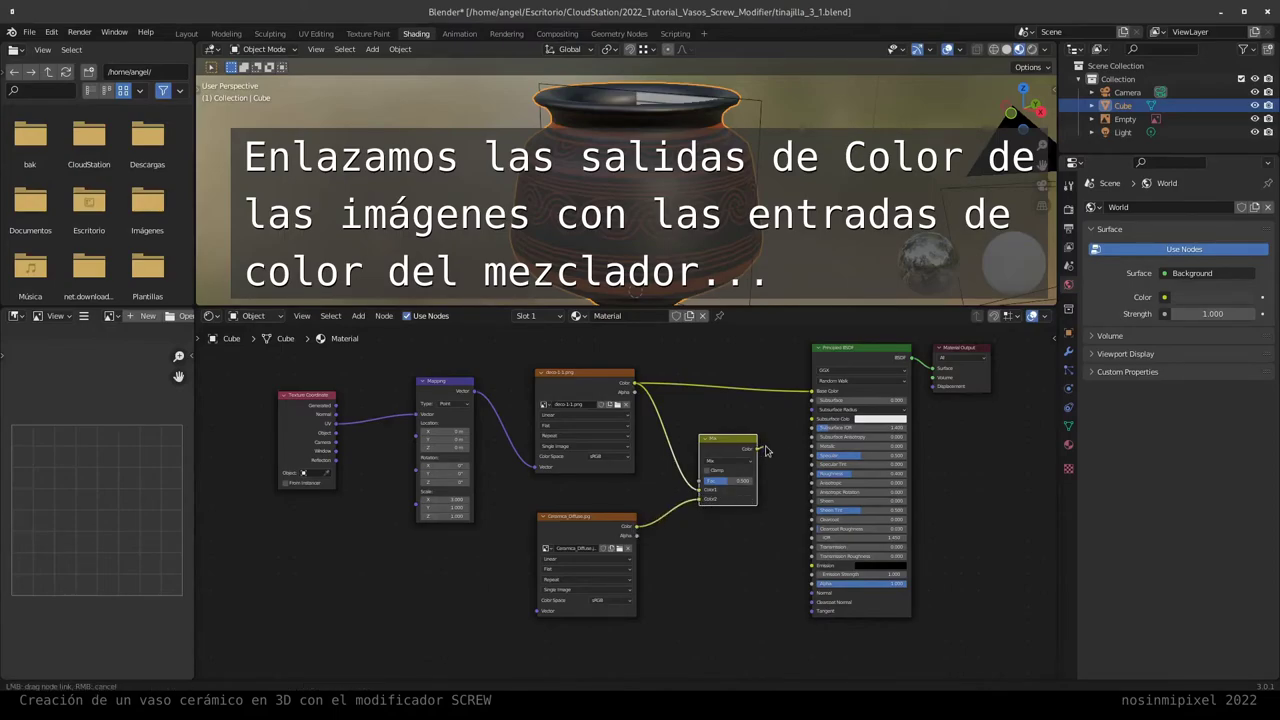
pyautogui.moveTo(758, 449); pyautogui.dragTo(812, 391)
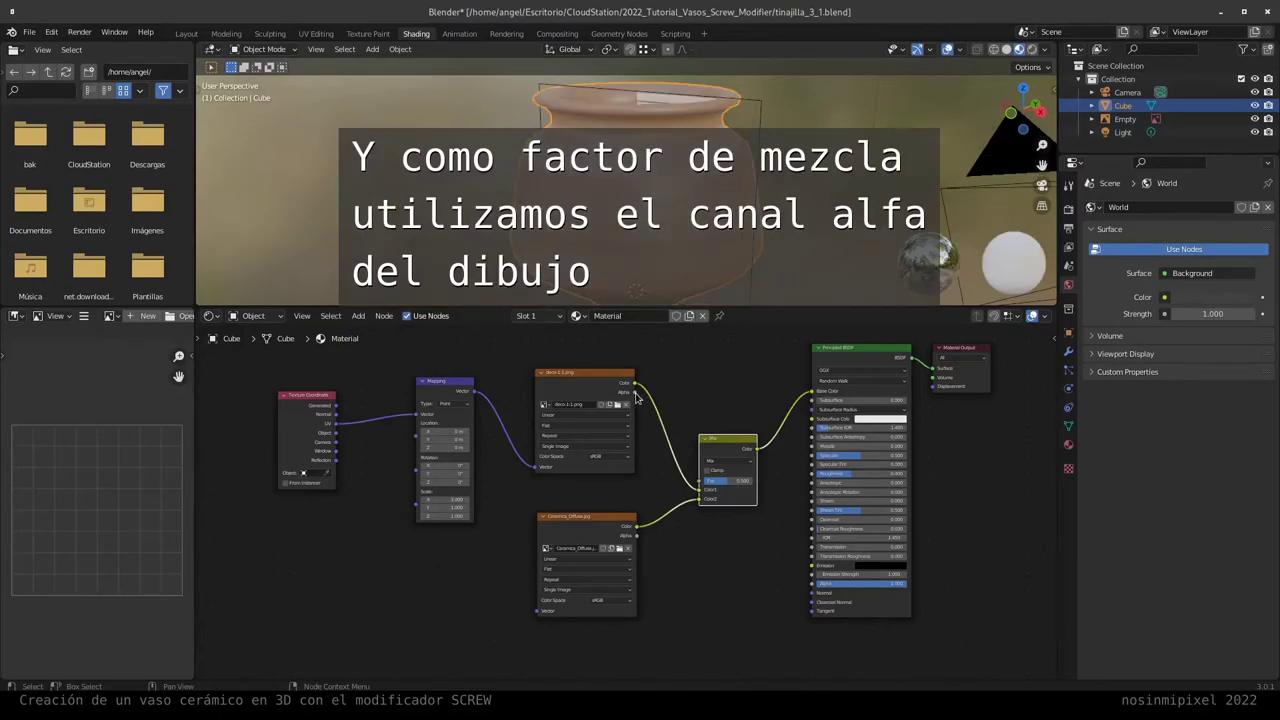
pyautogui.moveTo(636, 392); pyautogui.dragTo(700, 481)
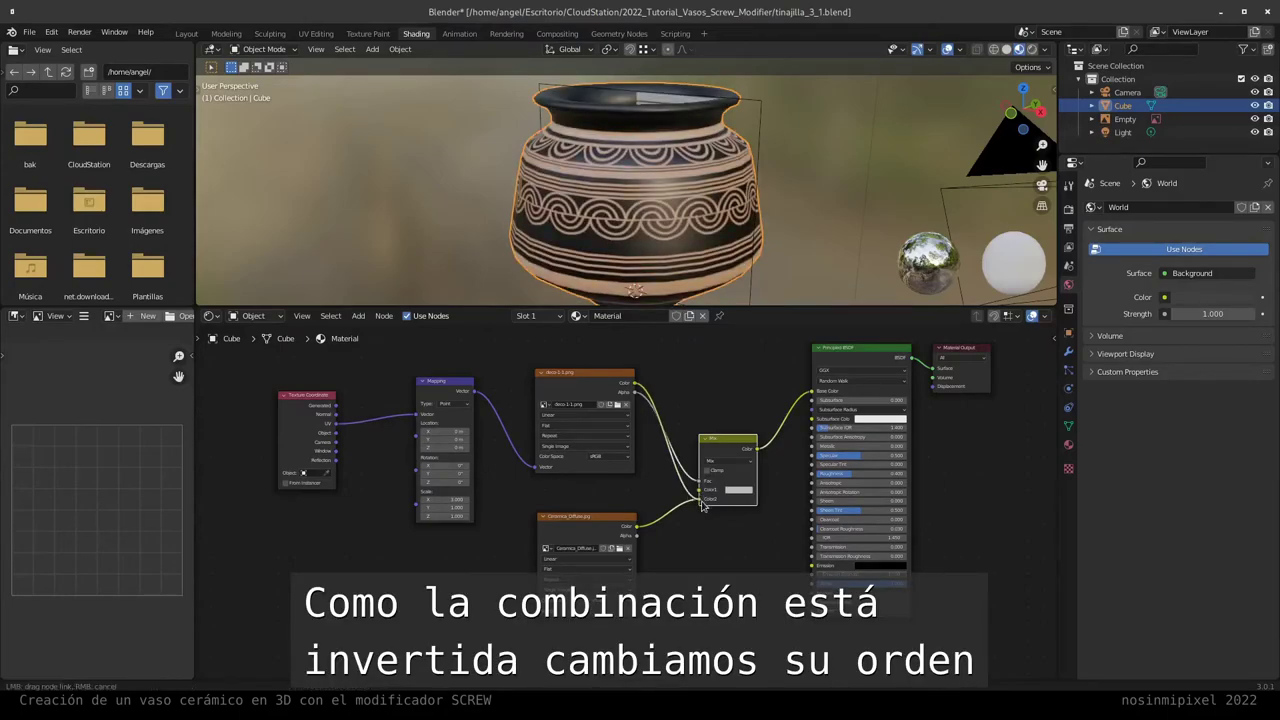
pyautogui.moveTo(702, 498); pyautogui.dragTo(701, 490)
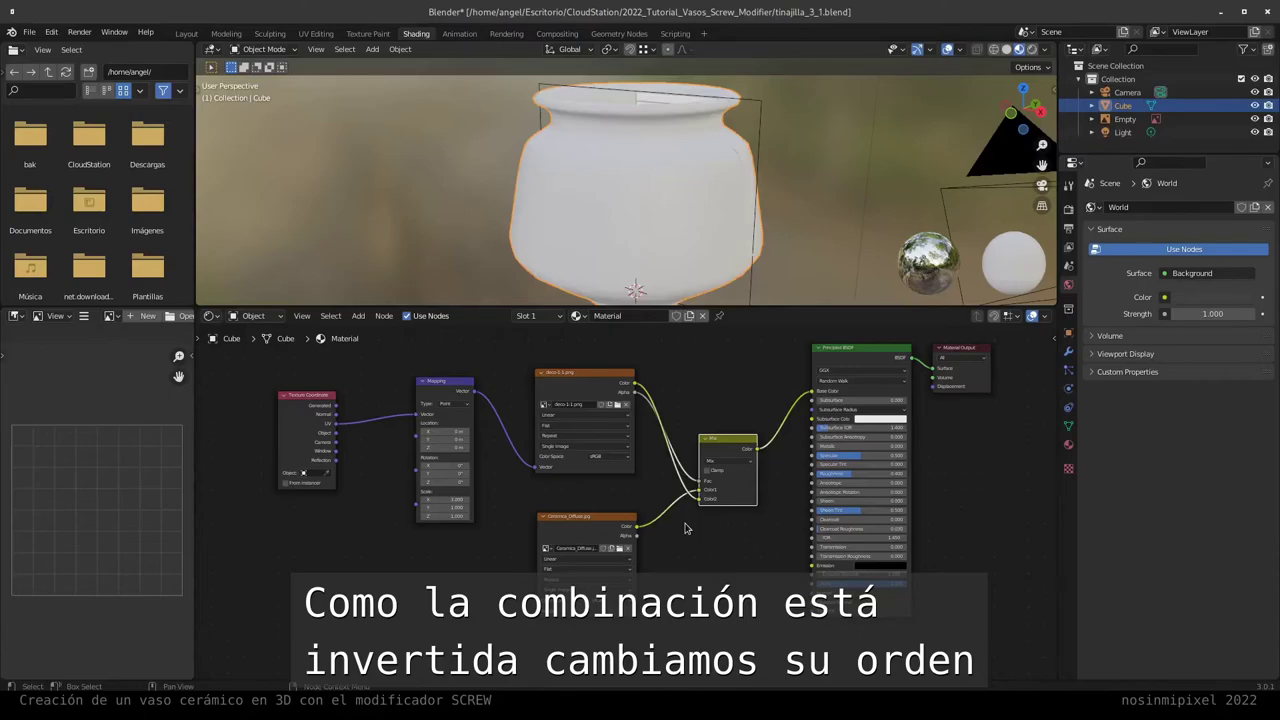
pyautogui.moveTo(680, 260)
pyautogui.mouseDown(button='middle')
pyautogui.moveTo(646, 201)
pyautogui.moveTo(632, 221)
pyautogui.moveTo(663, 263)
pyautogui.moveTo(646, 115)
pyautogui.moveTo(634, 173)
pyautogui.moveTo(625, 135)
pyautogui.moveTo(655, 176)
pyautogui.moveTo(684, 173)
pyautogui.mouseUp(button='middle')
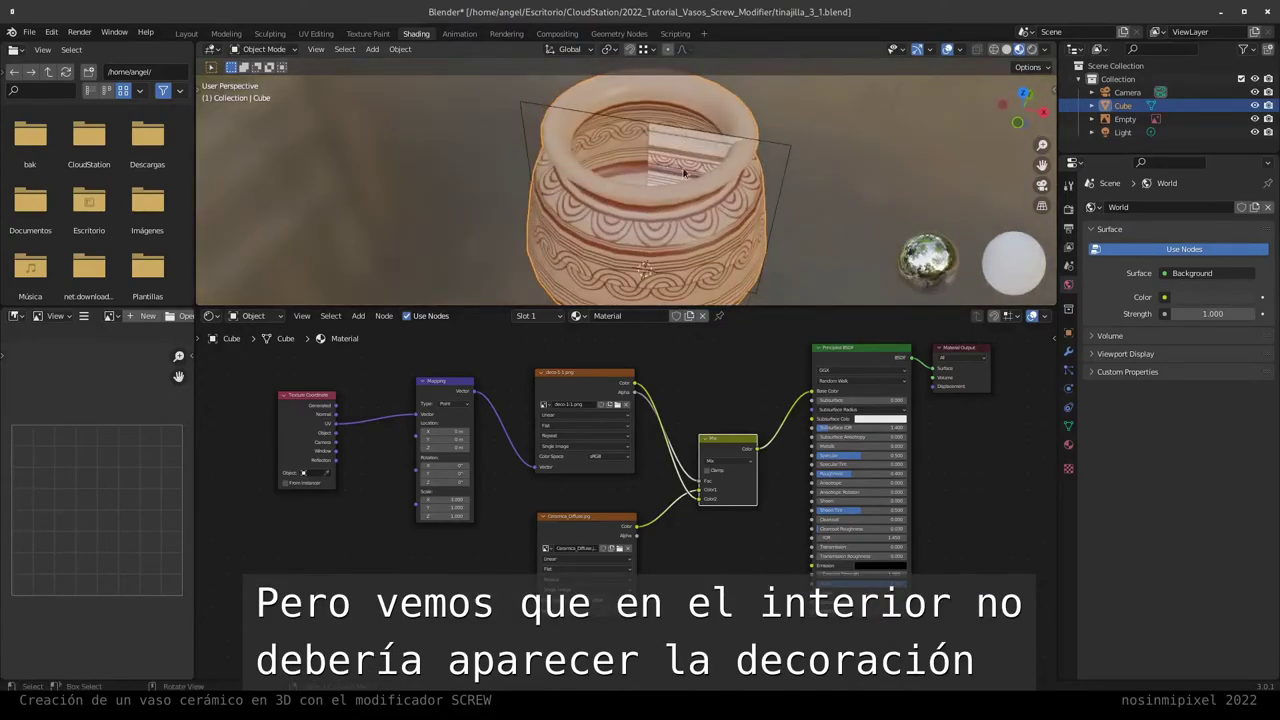
# Step: Hide the reference image Empty and reselect the pot
pyautogui.click(779, 150)
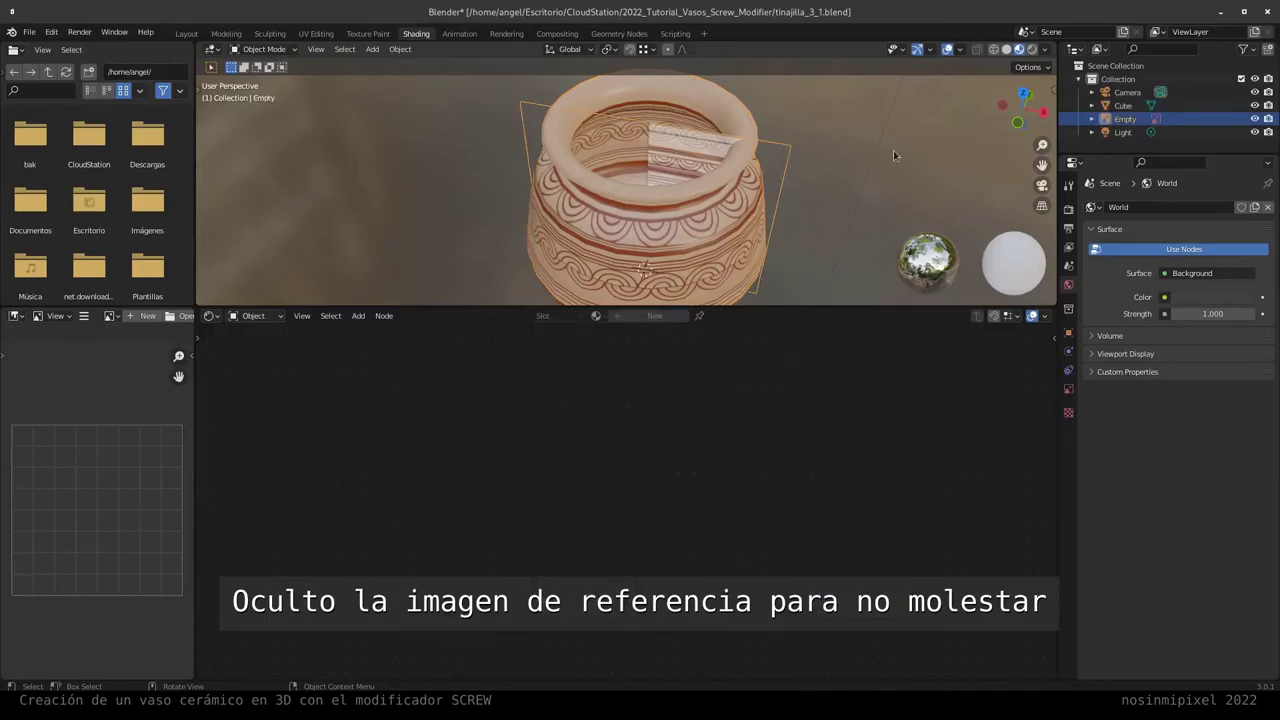
pyautogui.click(1255, 119)
pyautogui.click(684, 240)
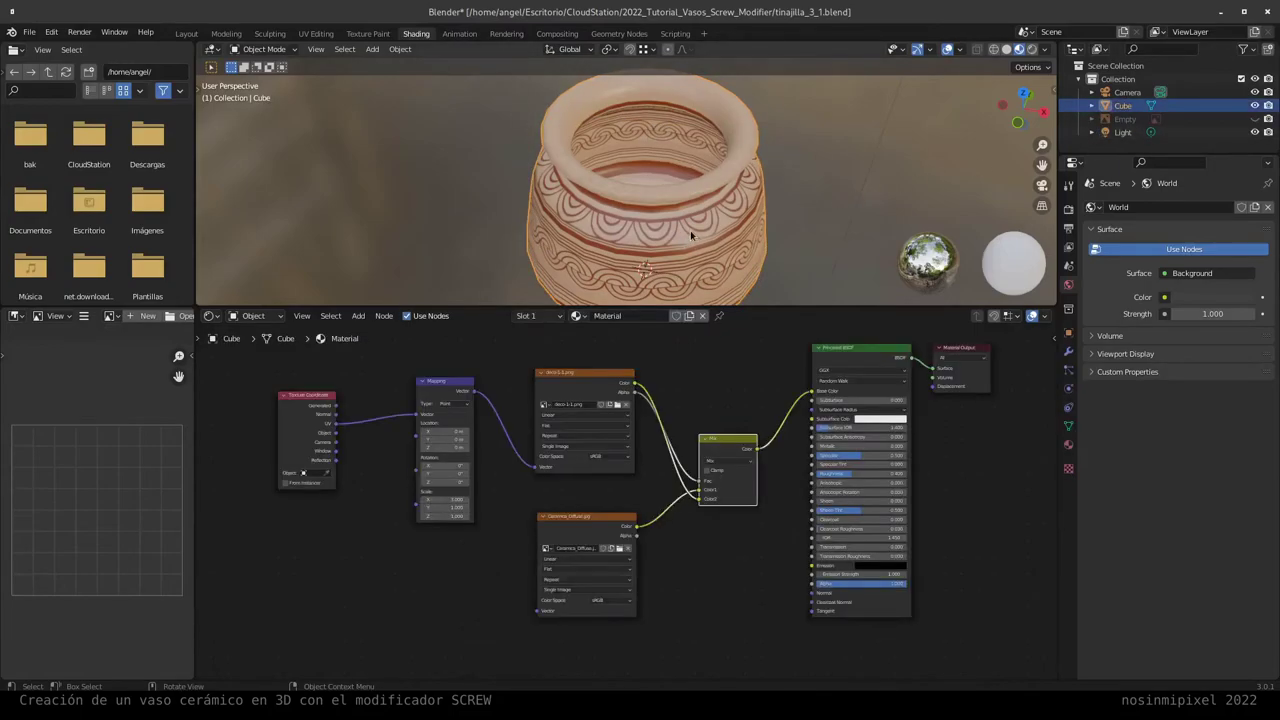
# Step: Mark the rim edge ring as a seam and select the interior faces bounded by it
pyautogui.press('Tab')
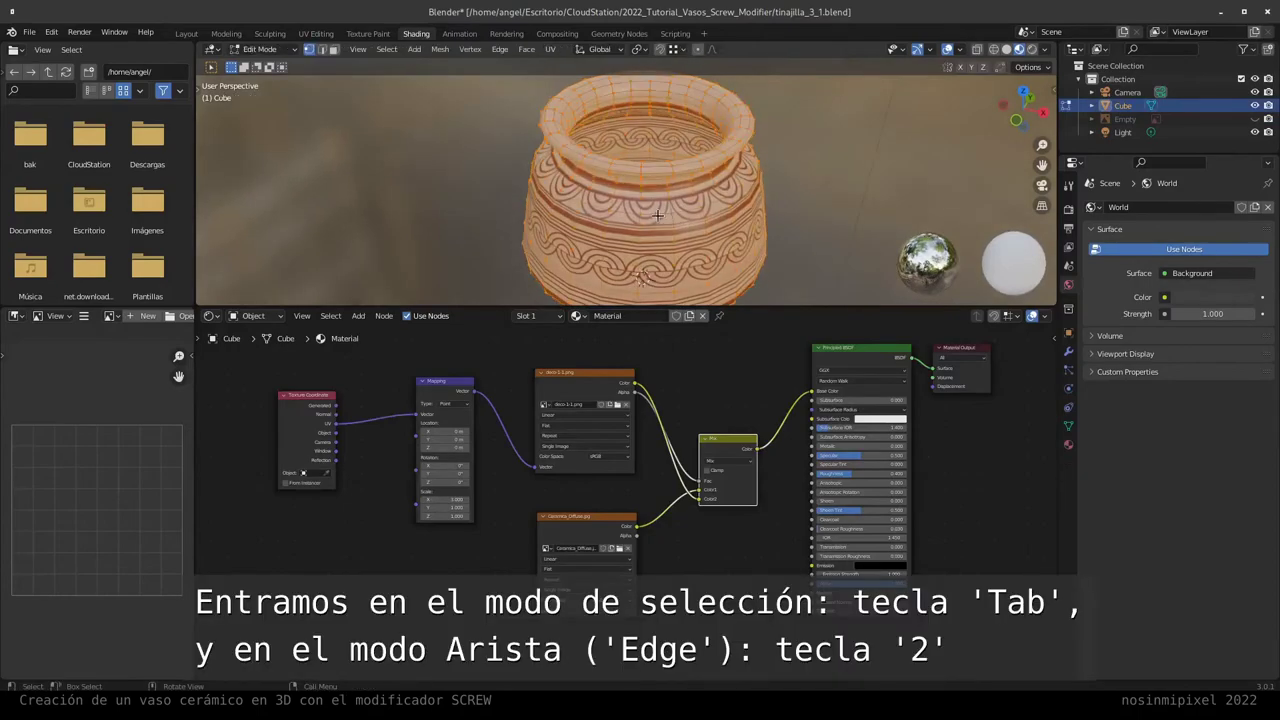
pyautogui.hotkey('alt', 'a')
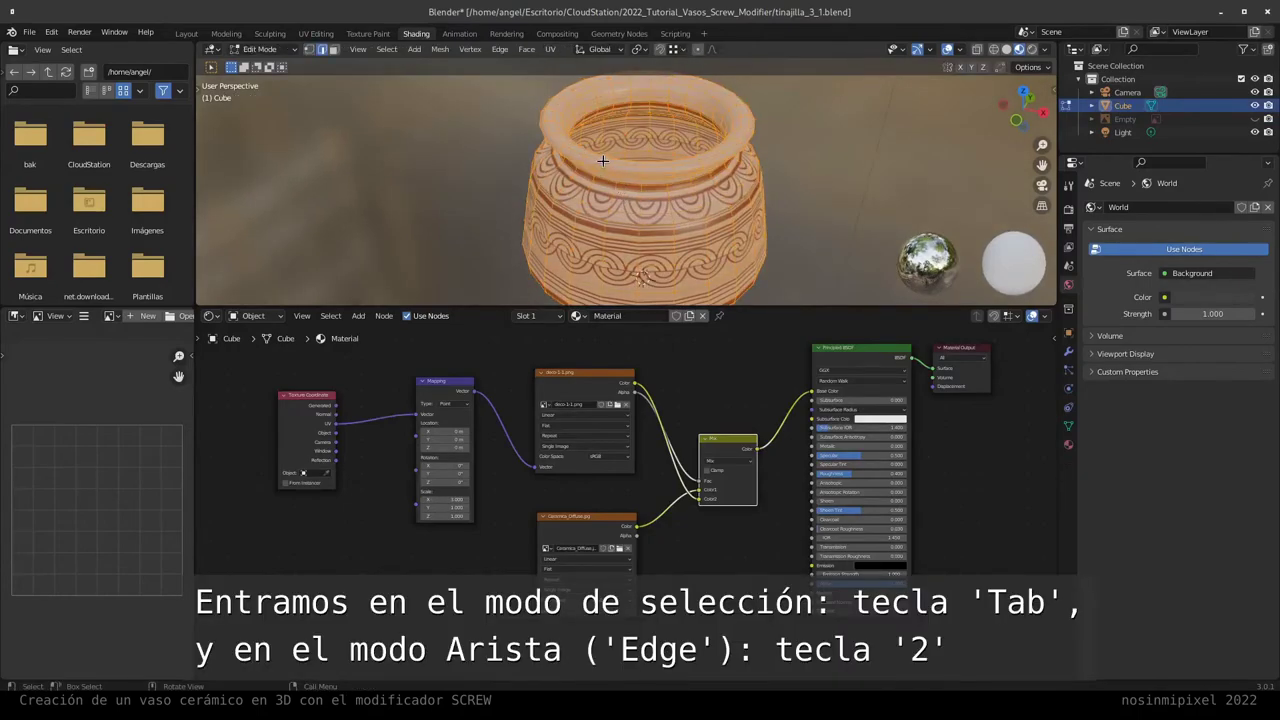
pyautogui.press('2')
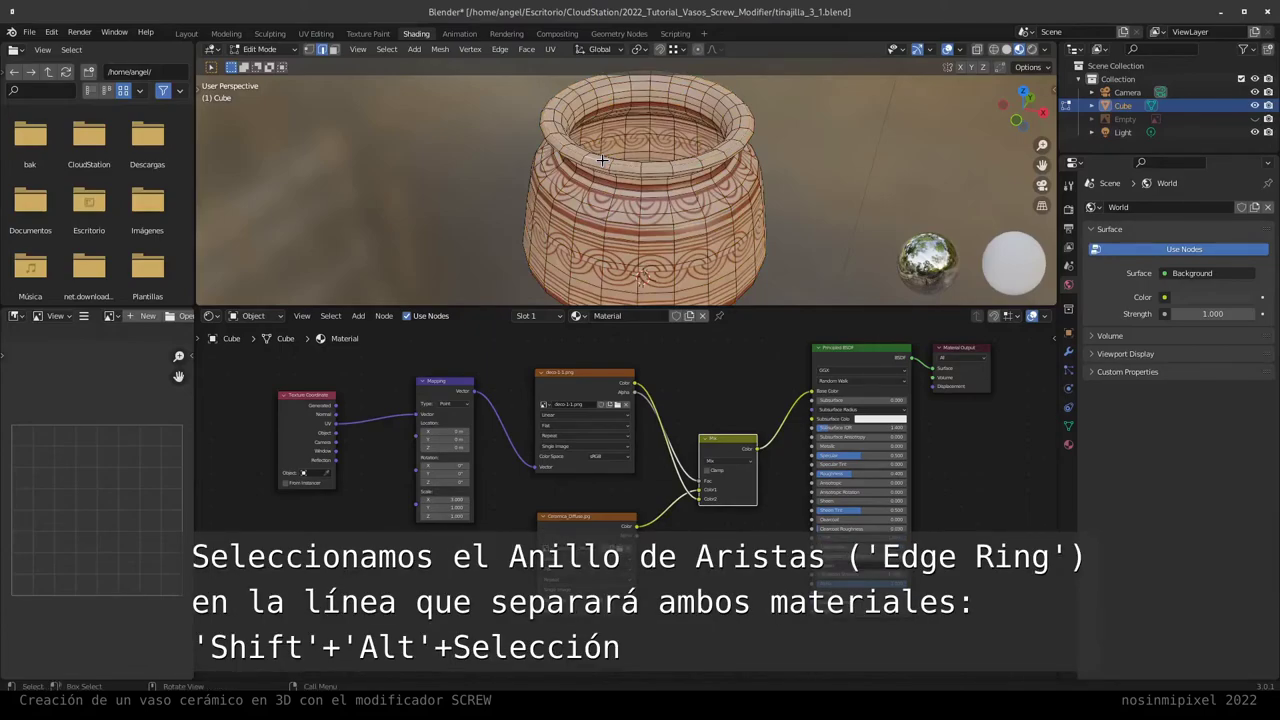
pyautogui.hotkey('ctrl', 'e')
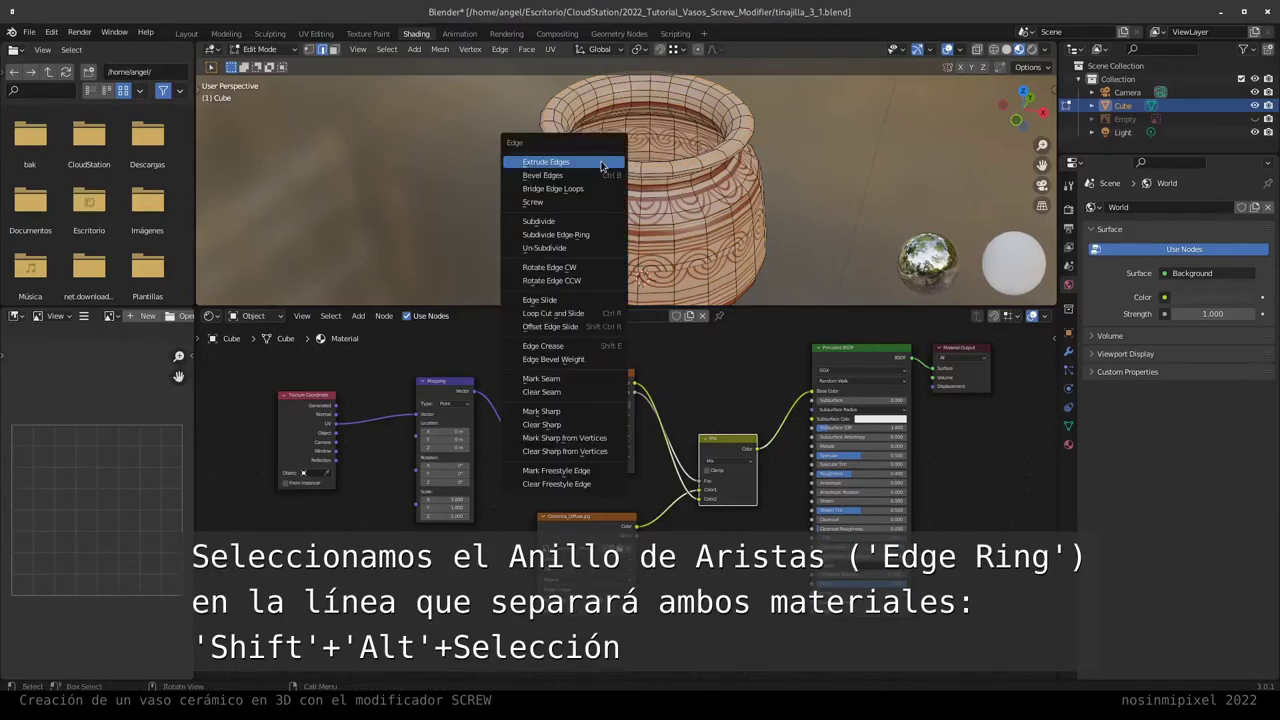
pyautogui.click(596, 378)
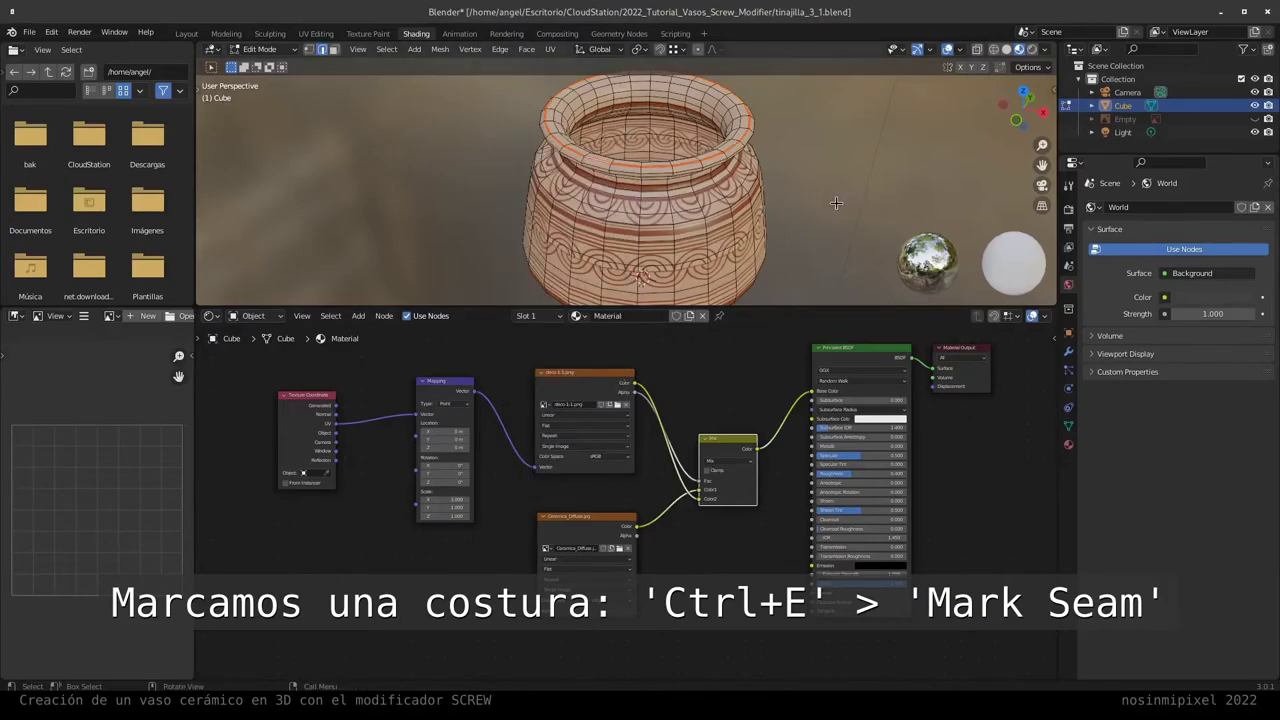
pyautogui.press('3')
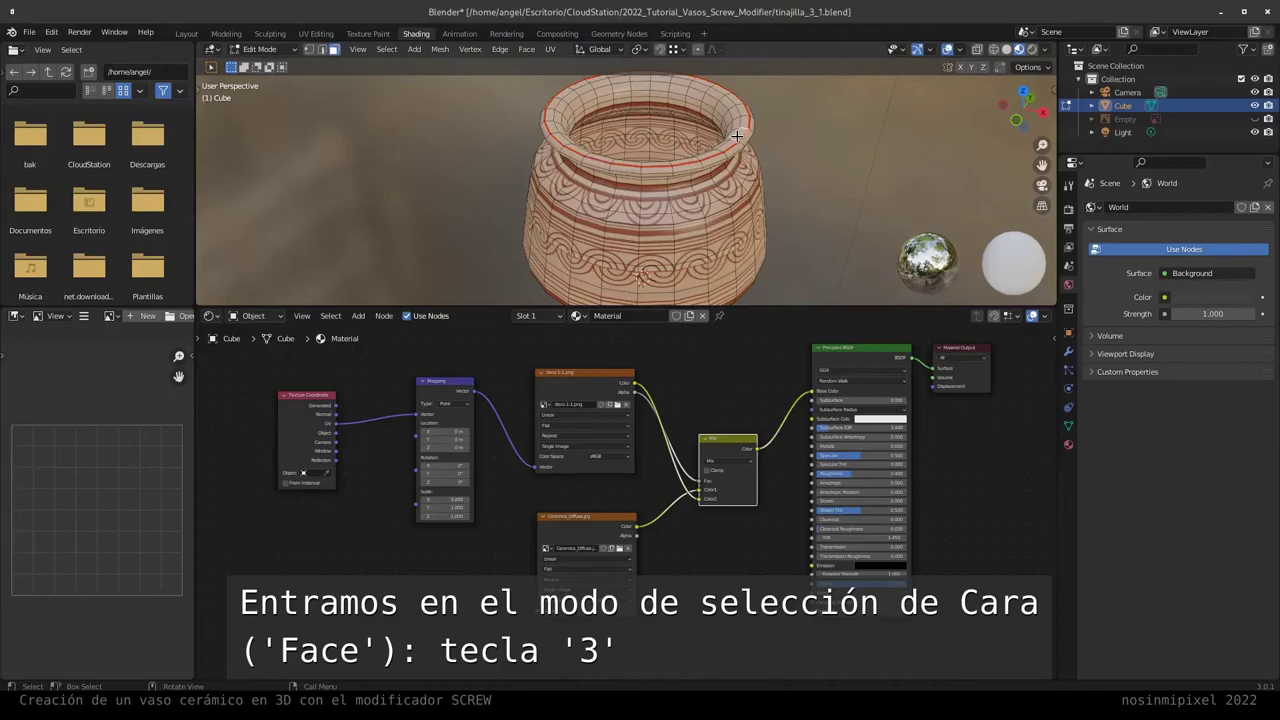
pyautogui.hotkey('ctrl', 'l')
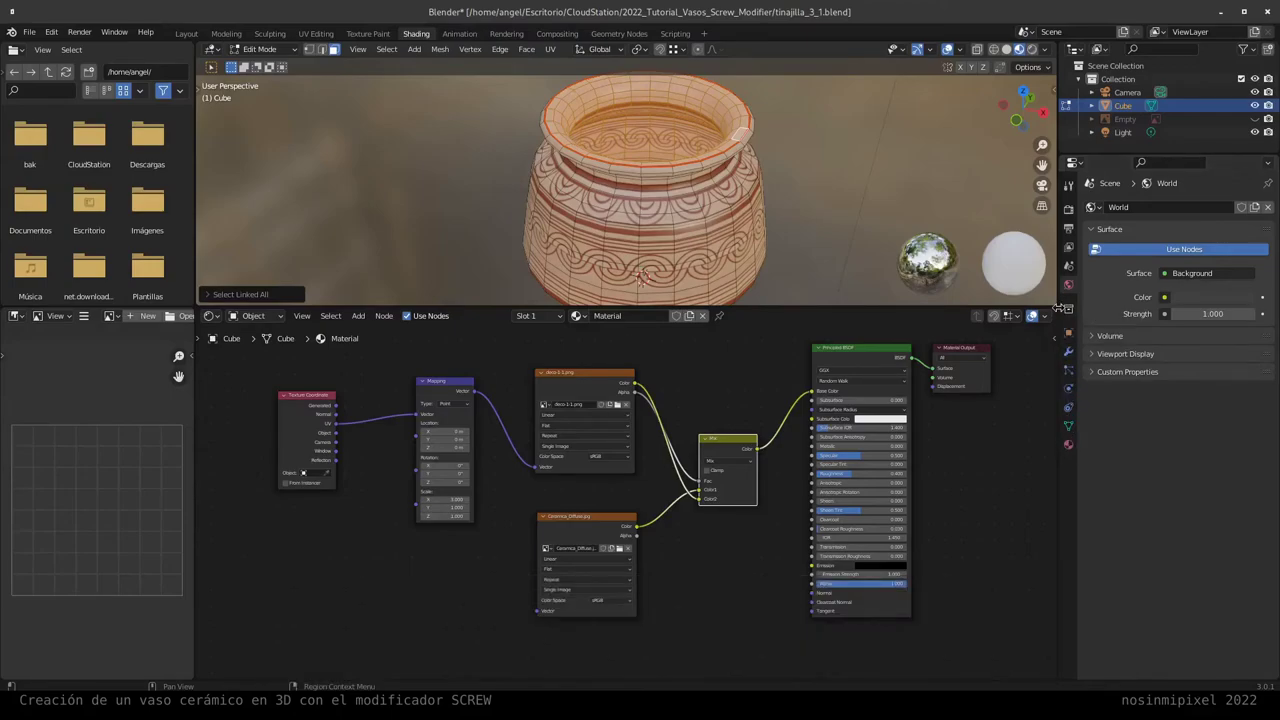
# Step: Add a second slot with new Material.001 and assign it to the selected interior faces
pyautogui.click(1068, 444)
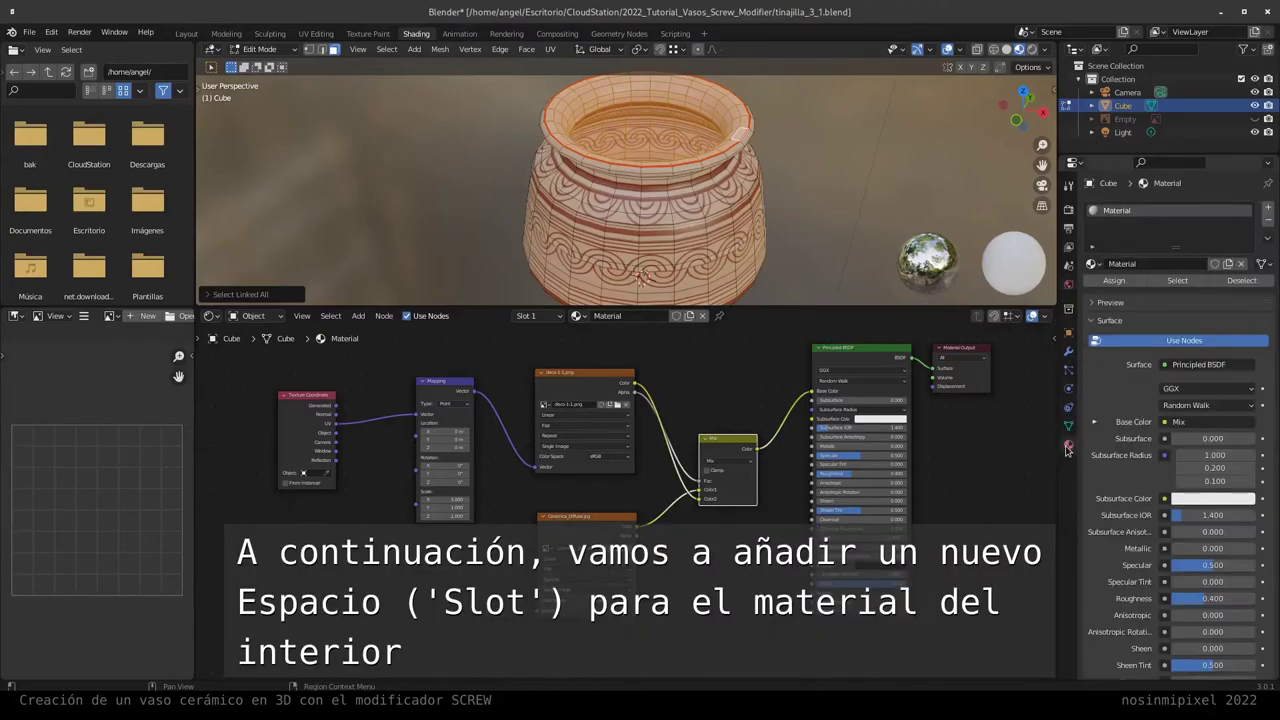
pyautogui.click(1267, 210)
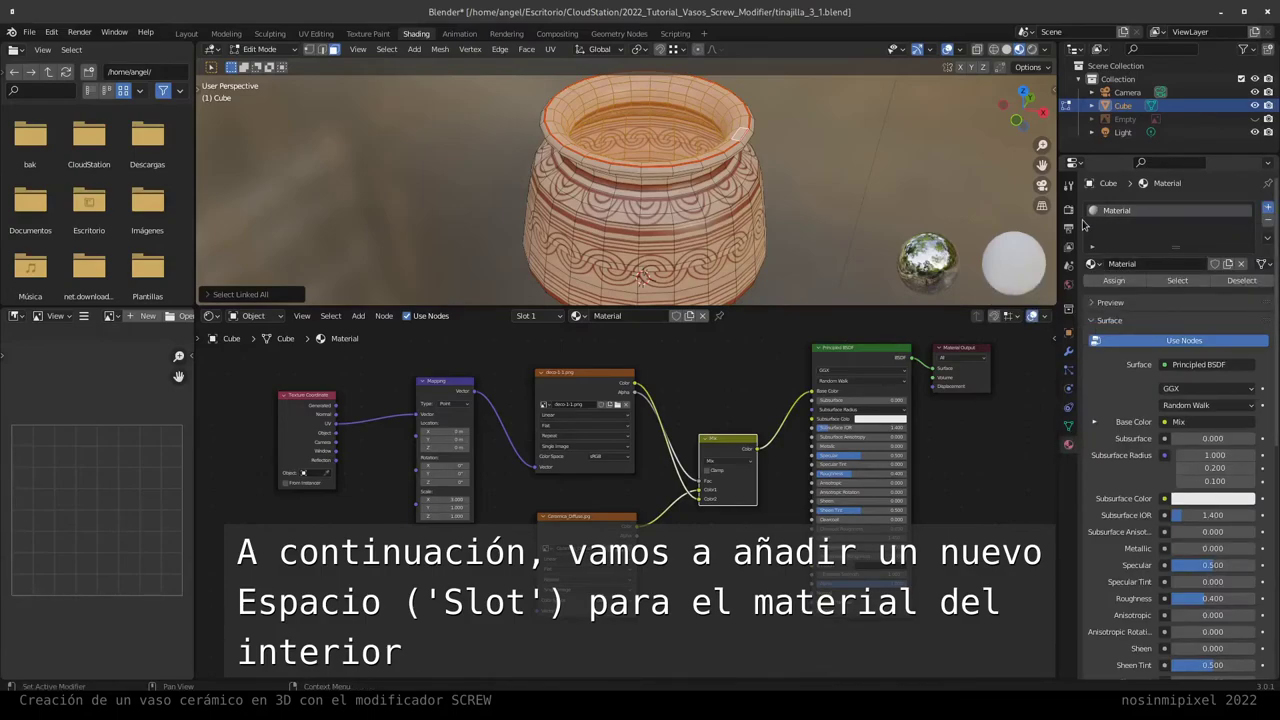
pyautogui.press('Tab')
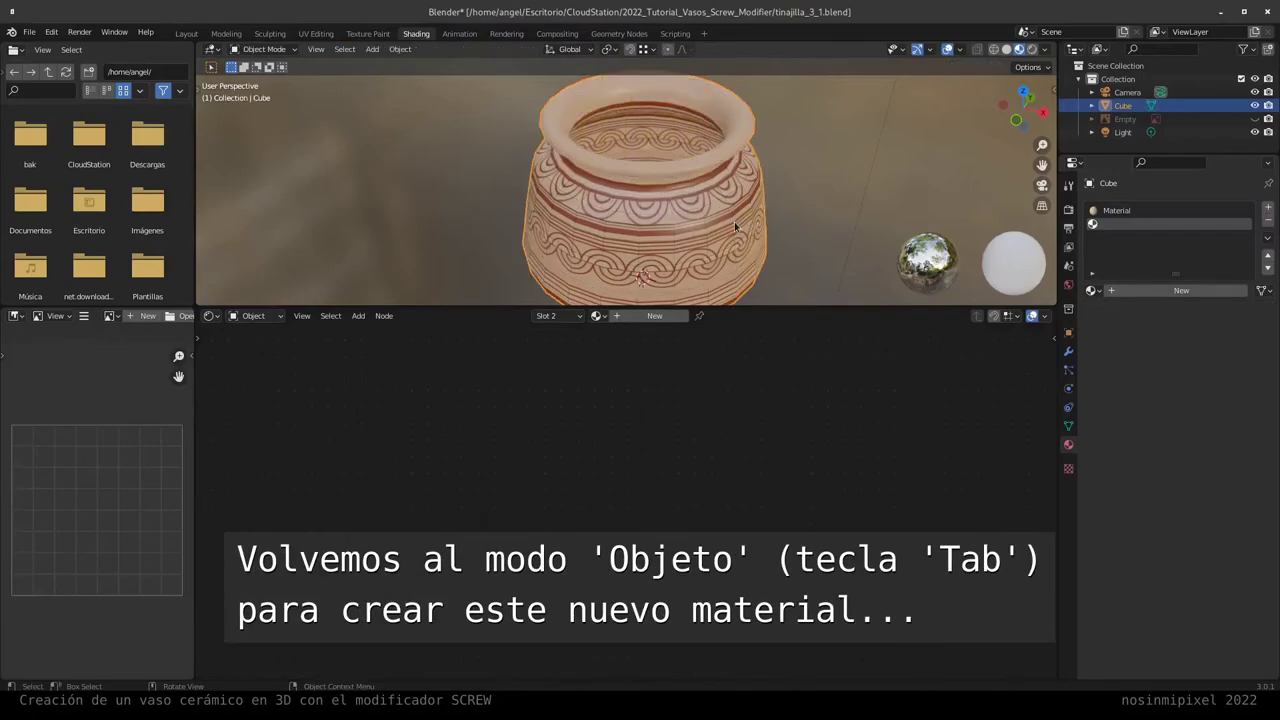
pyautogui.click(1140, 296)
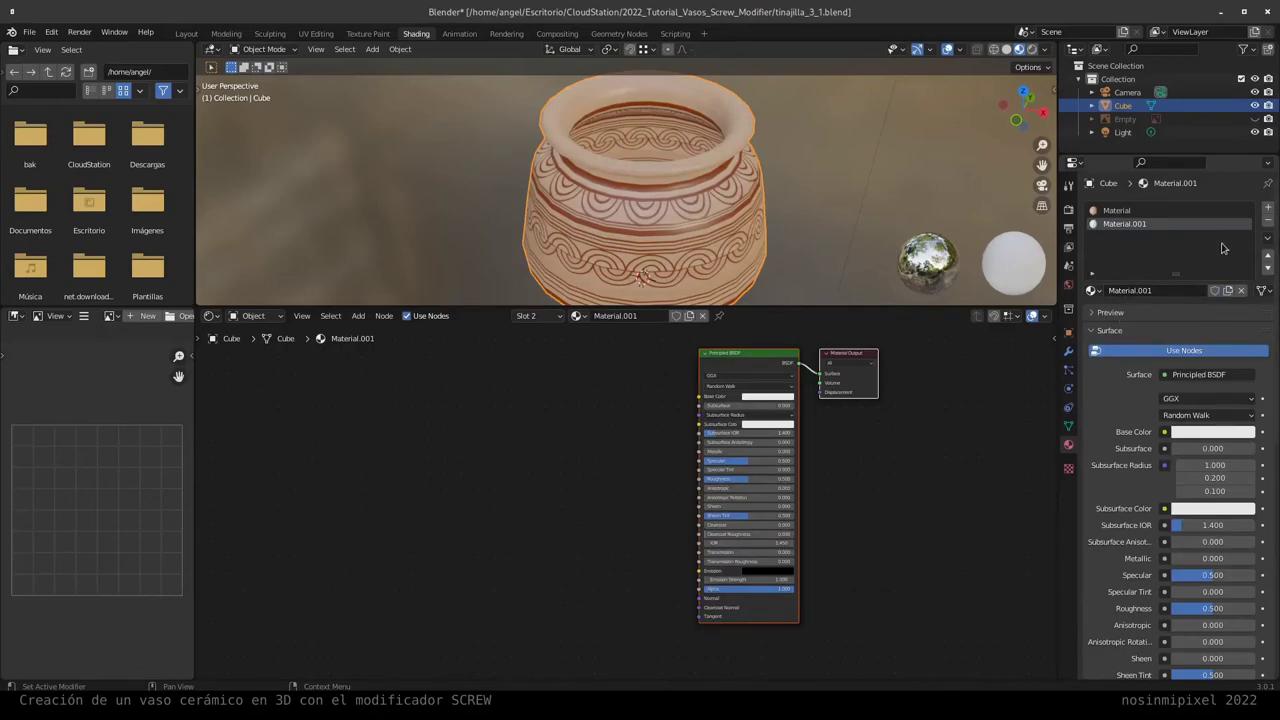
pyautogui.press('Tab')
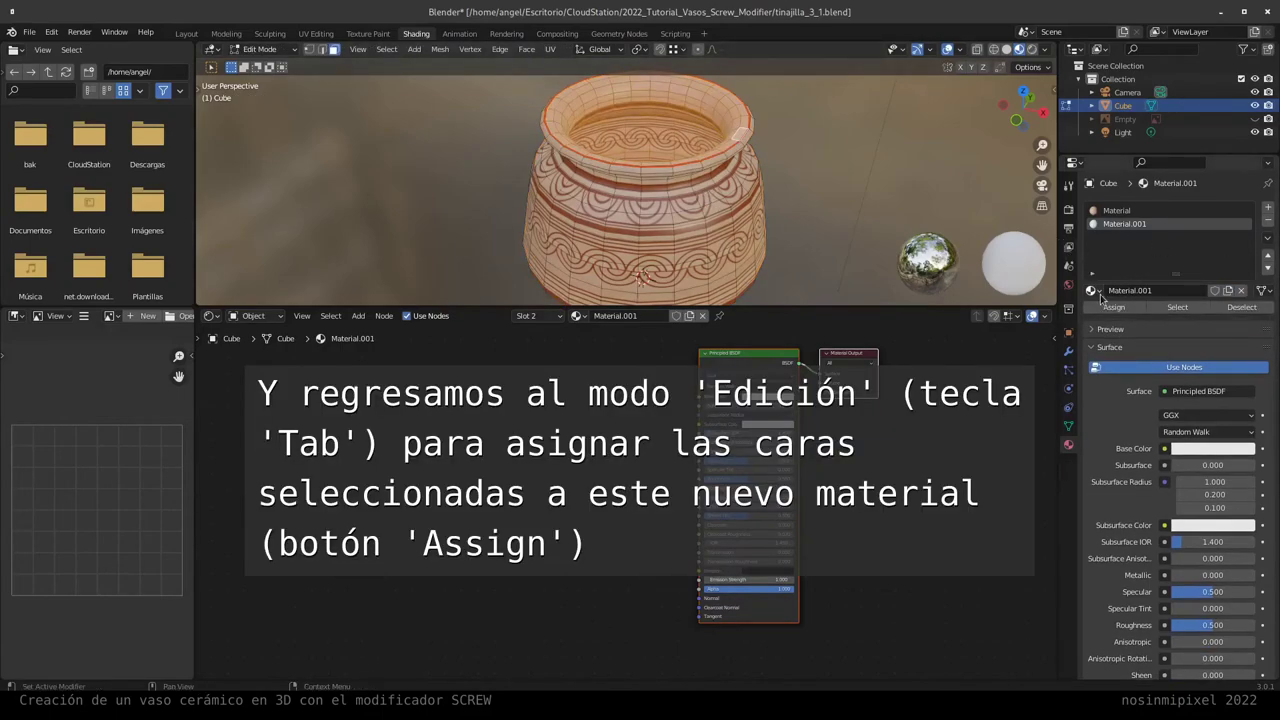
pyautogui.click(1115, 307)
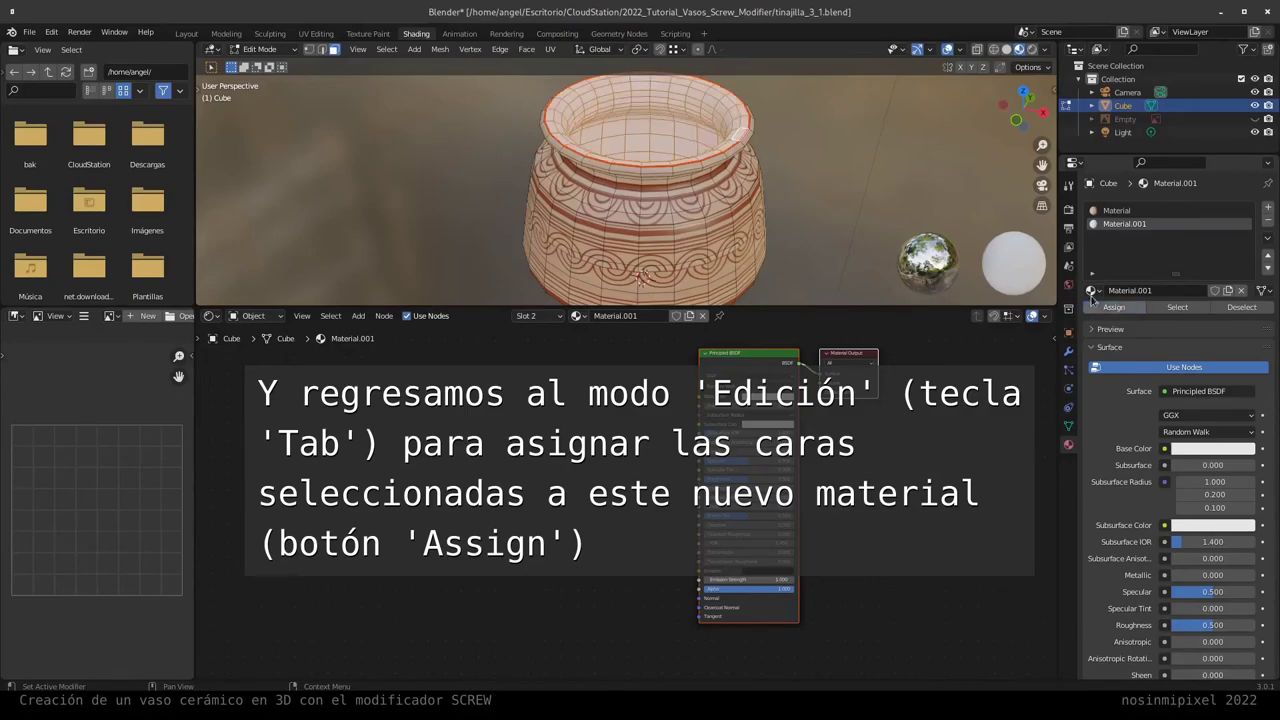
pyautogui.press('Tab')
pyautogui.moveTo(707, 224); pyautogui.dragTo(703, 220, button='middle')
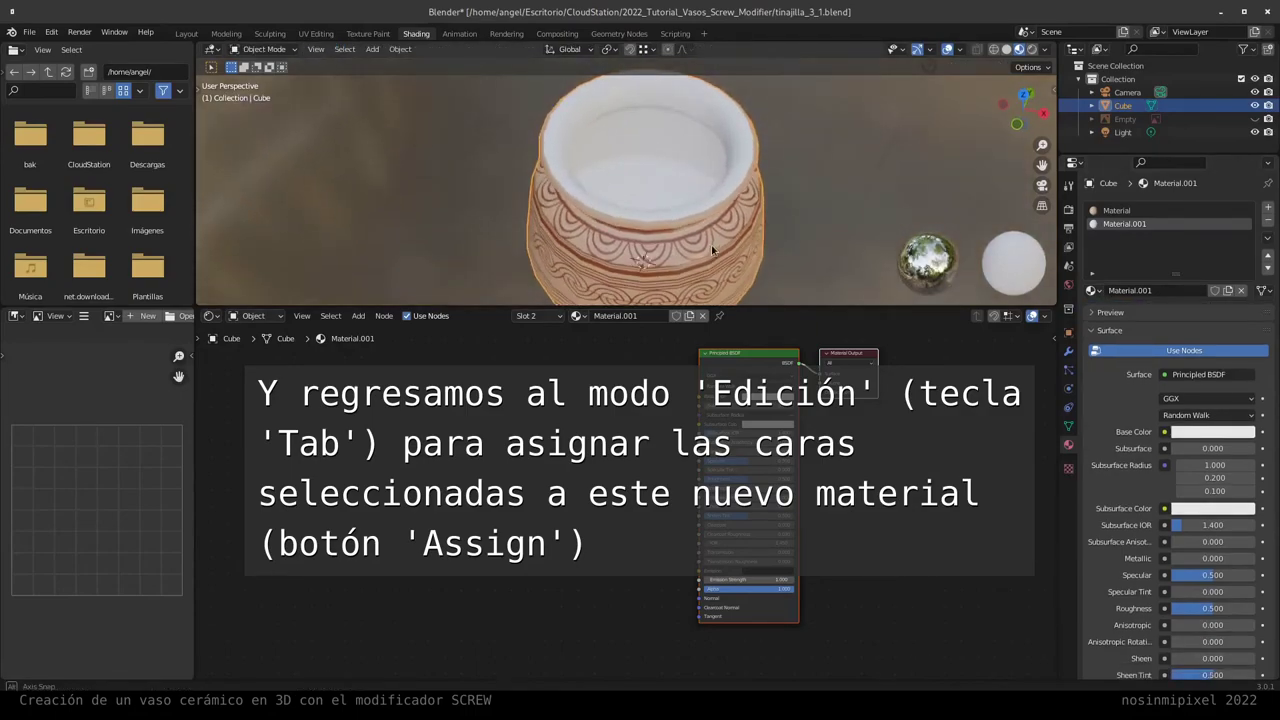